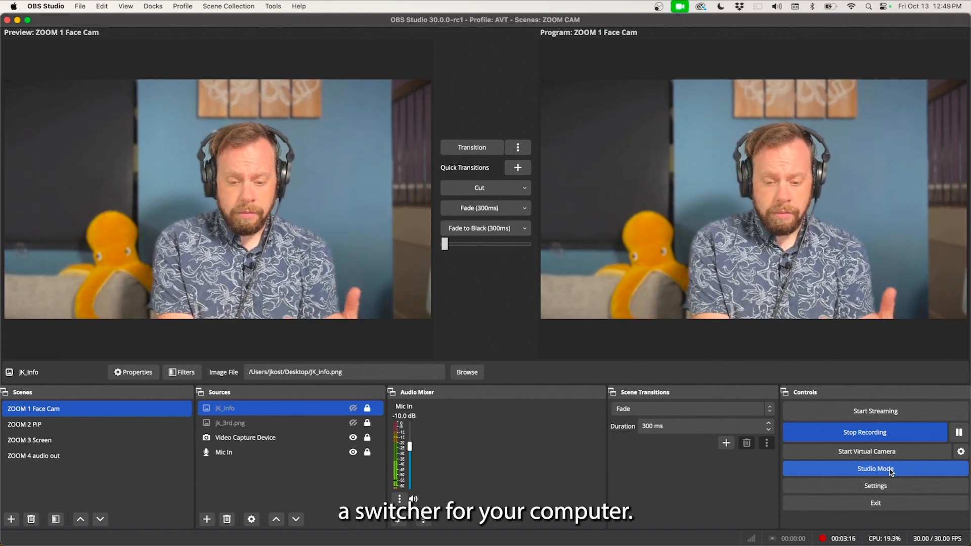
Turn off Studio Mode, and show and hide the jk_3rd.png lower third in the face cam scene
{"action": "left_click", "coordinate": [891, 470]}
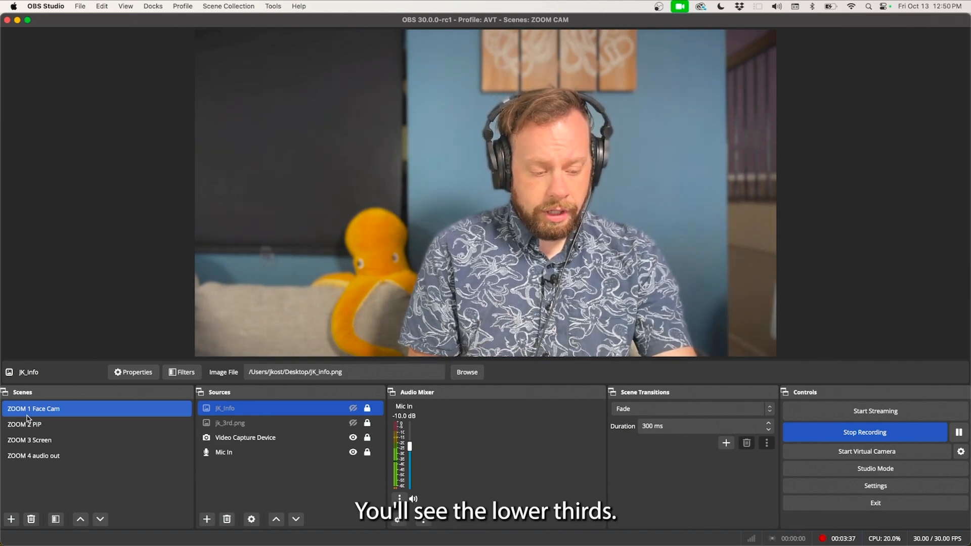
{"action": "key", "text": "F1"}
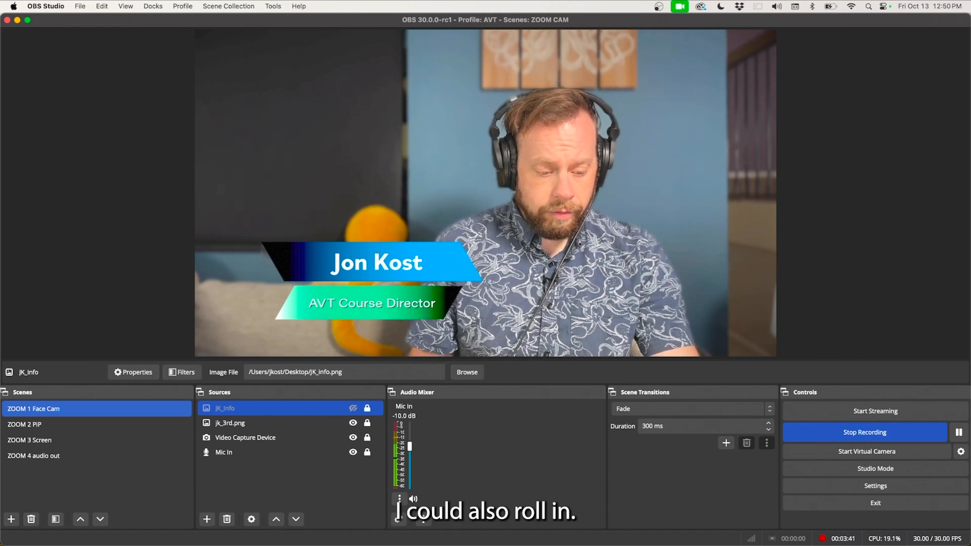
{"action": "key", "text": "F1"}
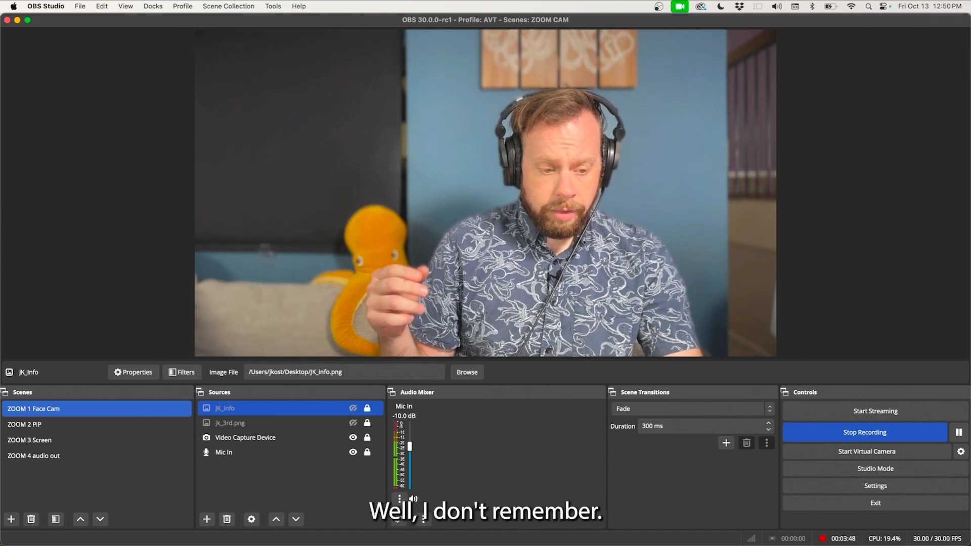
Toggle the JK_Info contact graphic and the jk_3rd.png lower third on and off in the face cam scene
{"action": "left_click", "coordinate": [353, 409]}
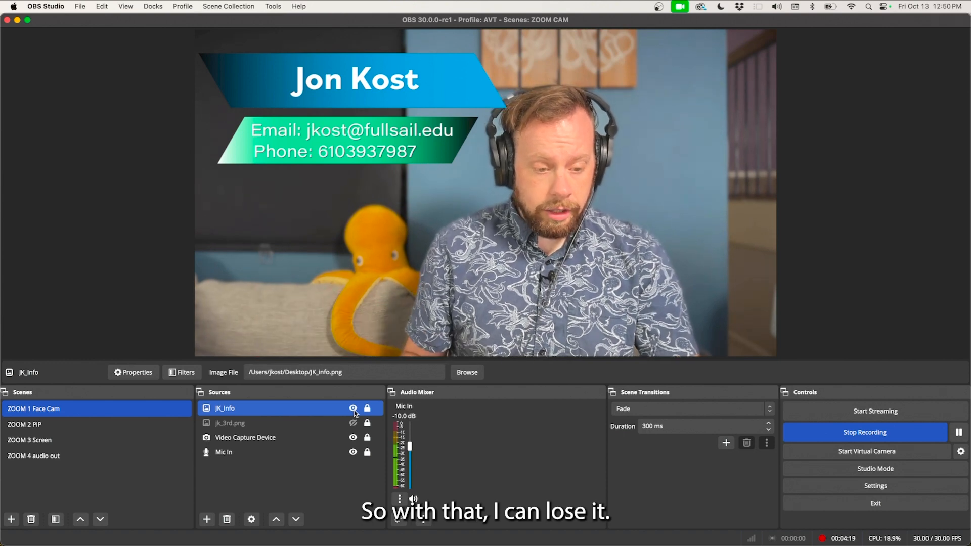
{"action": "left_click", "coordinate": [355, 422], "text": "shift"}
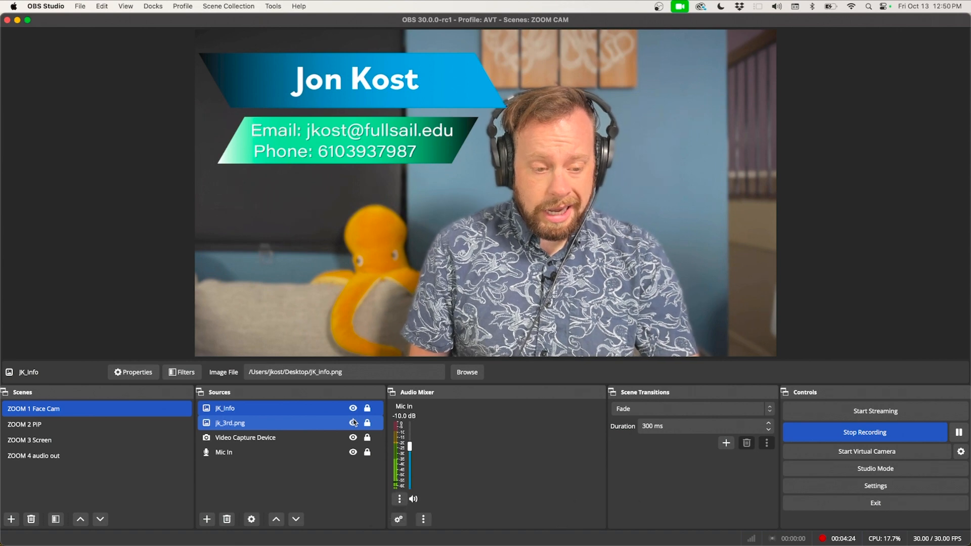
{"action": "left_click", "coordinate": [353, 423]}
{"action": "left_click", "coordinate": [353, 423]}
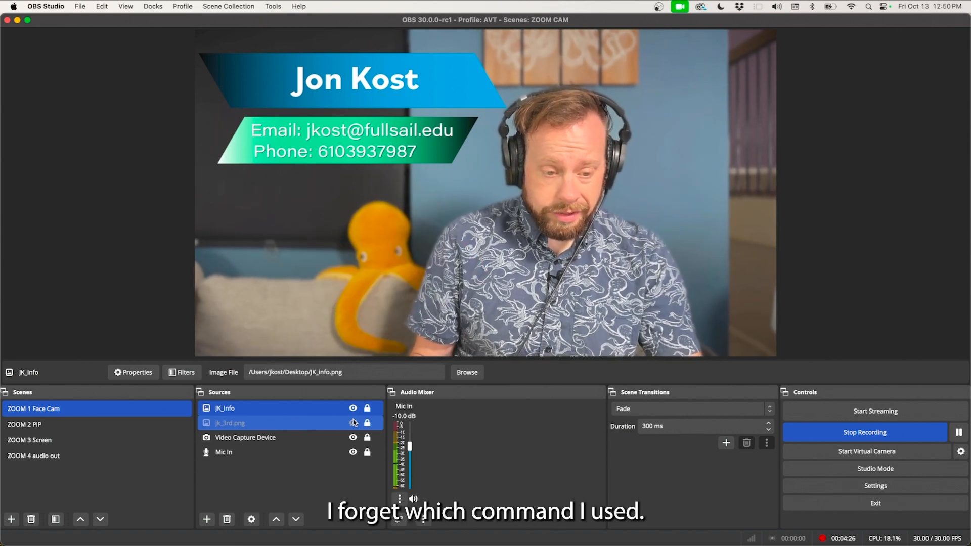
{"action": "left_click", "coordinate": [354, 409]}
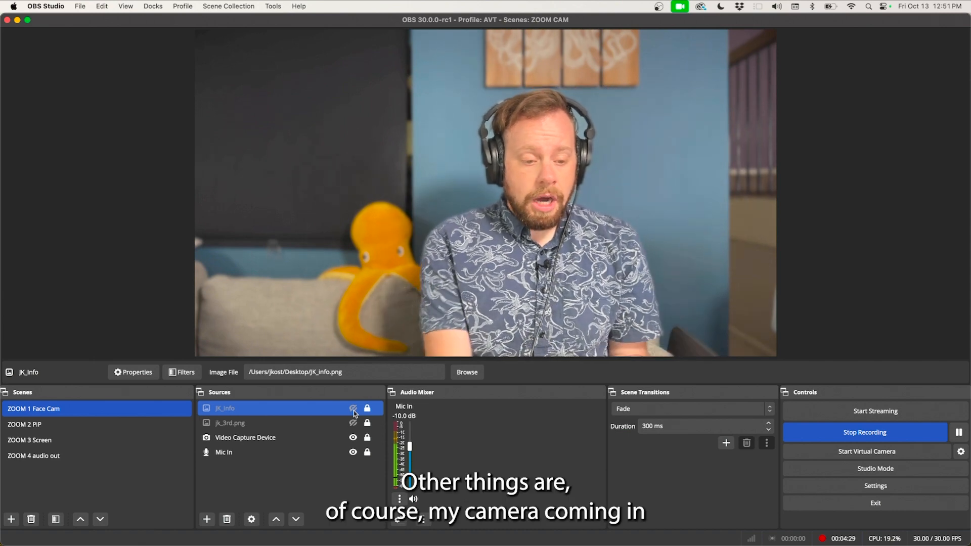
{"action": "left_click", "coordinate": [273, 438], "text": "super"}
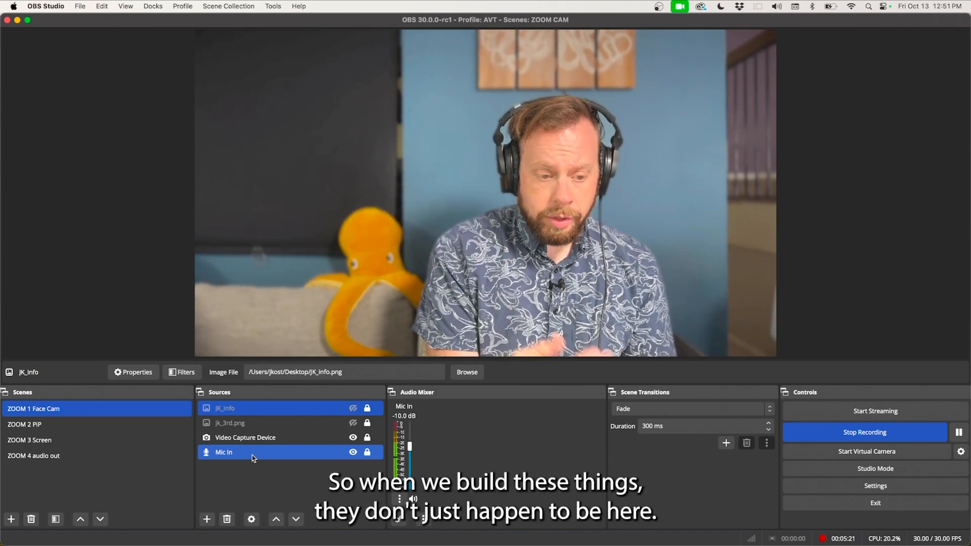
{"action": "left_click", "coordinate": [253, 458], "text": "super"}
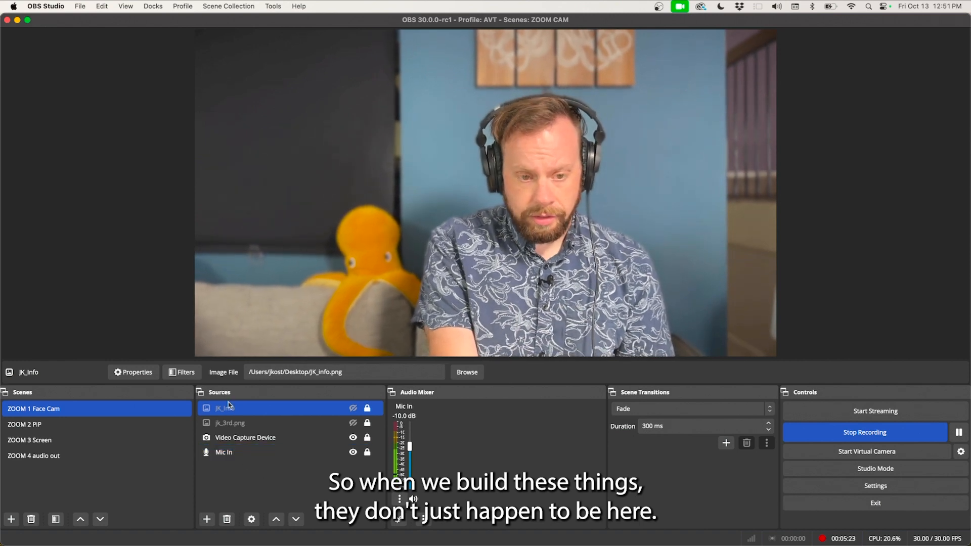
Add a new Audio Input Capture source to the ZOOM 1 Face Cam scene with its device kept on Default
{"action": "left_click", "coordinate": [207, 520]}
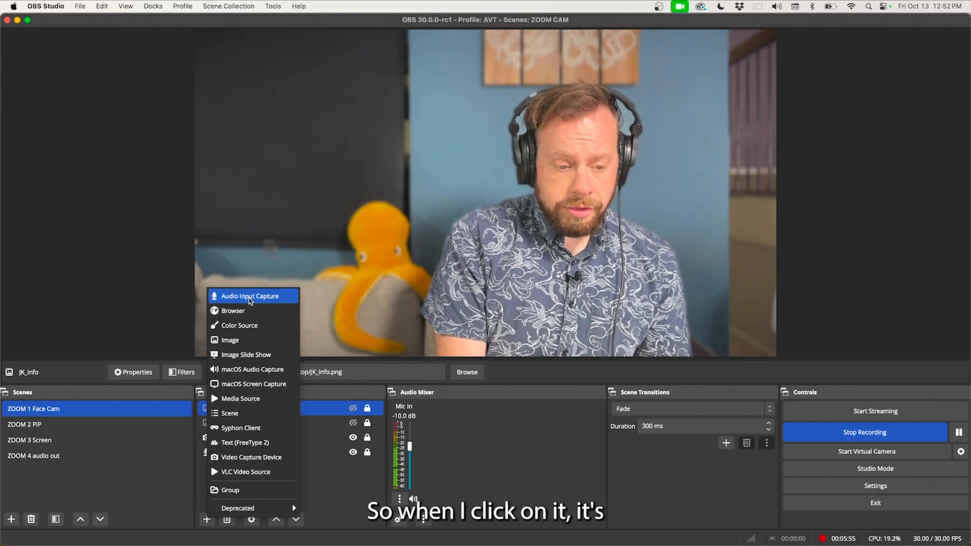
{"action": "left_click", "coordinate": [249, 297]}
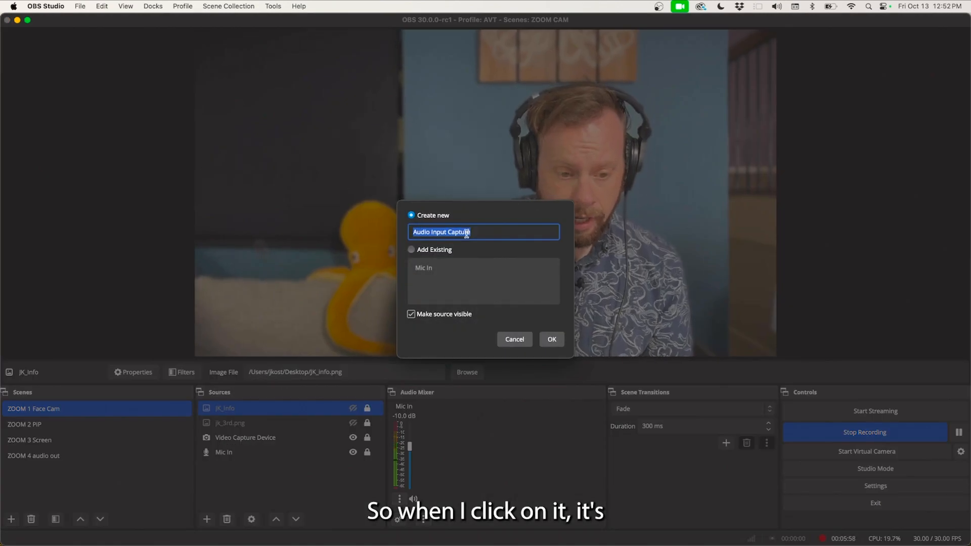
{"action": "left_click", "coordinate": [551, 340]}
{"action": "left_click", "coordinate": [420, 167]}
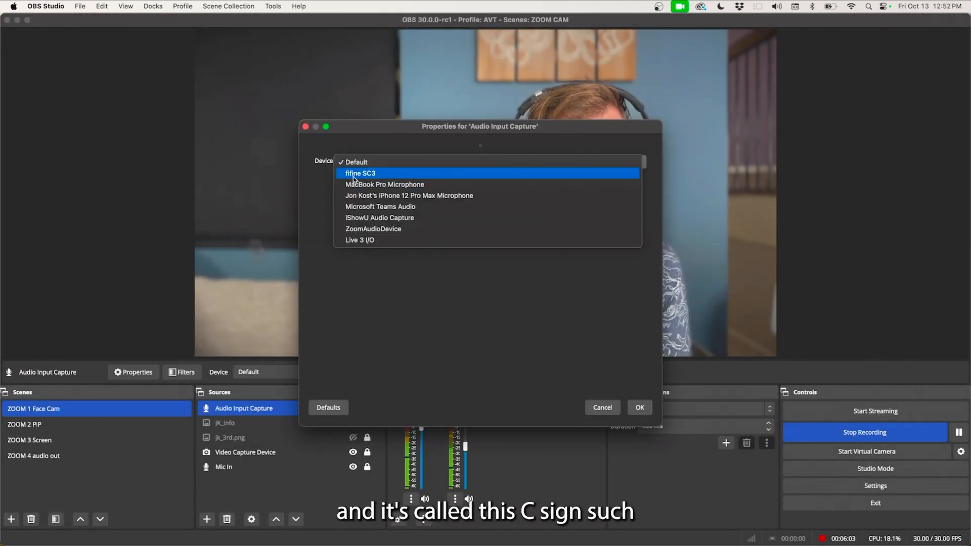
{"action": "left_click", "coordinate": [376, 163]}
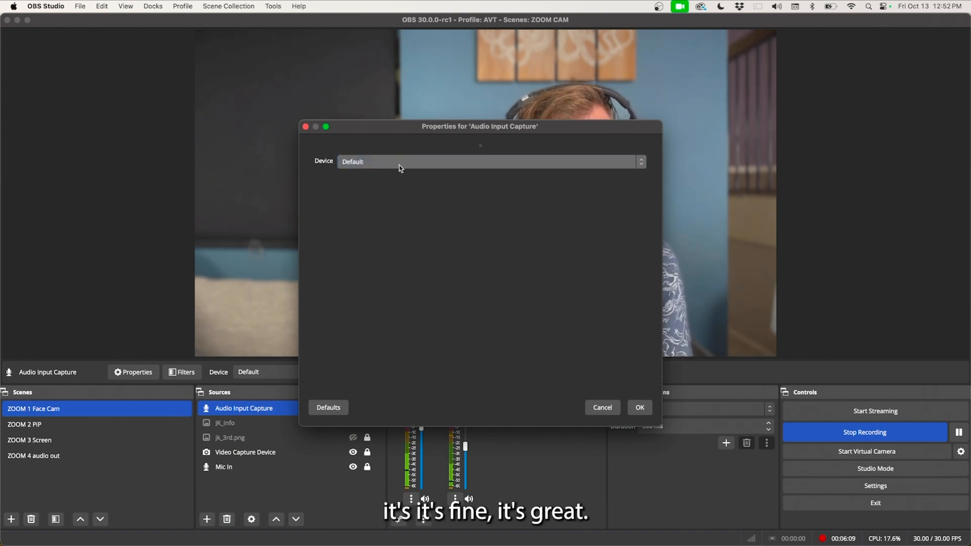
{"action": "left_click", "coordinate": [411, 166]}
{"action": "left_click", "coordinate": [393, 151]}
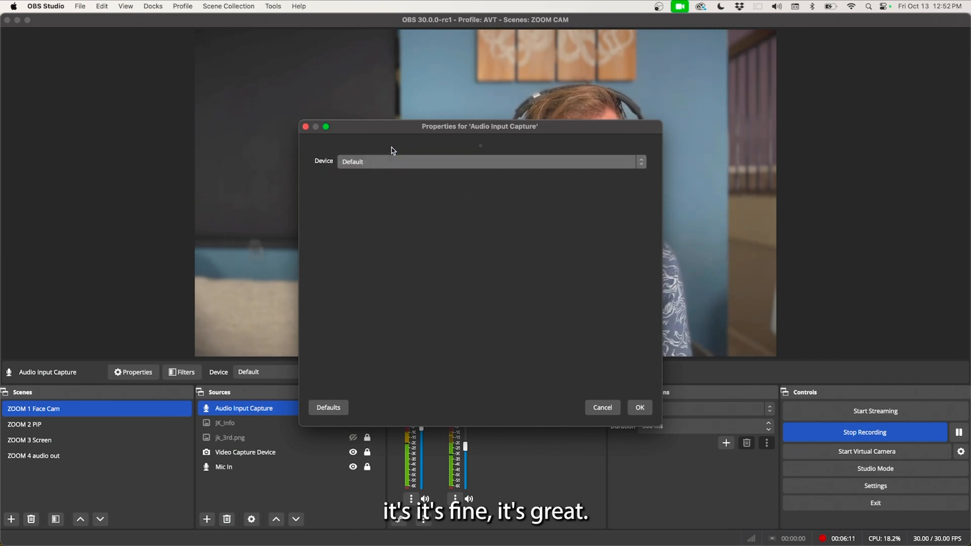
{"action": "left_click", "coordinate": [306, 128]}
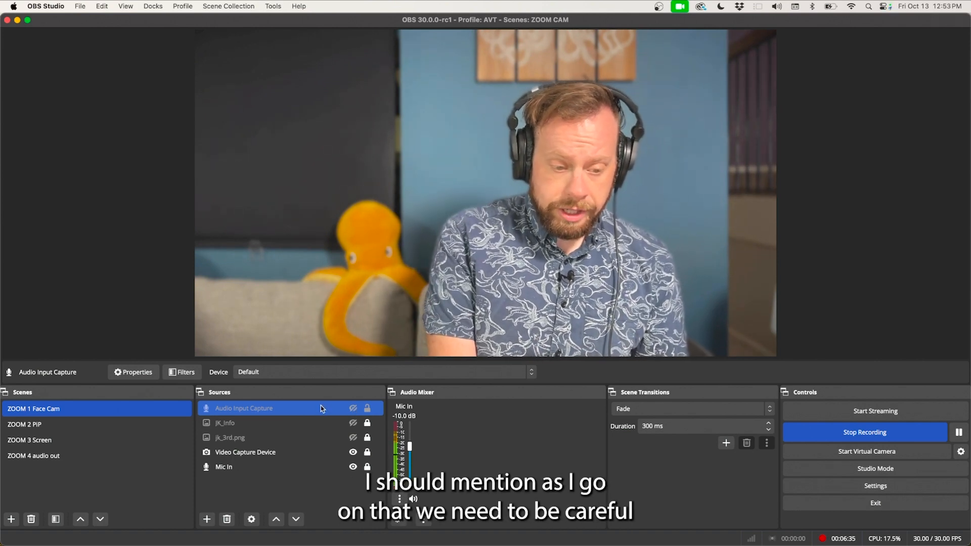
Remove the extra Audio Input Capture source from the ZOOM 1 Face Cam scene
{"action": "right_click", "coordinate": [322, 408]}
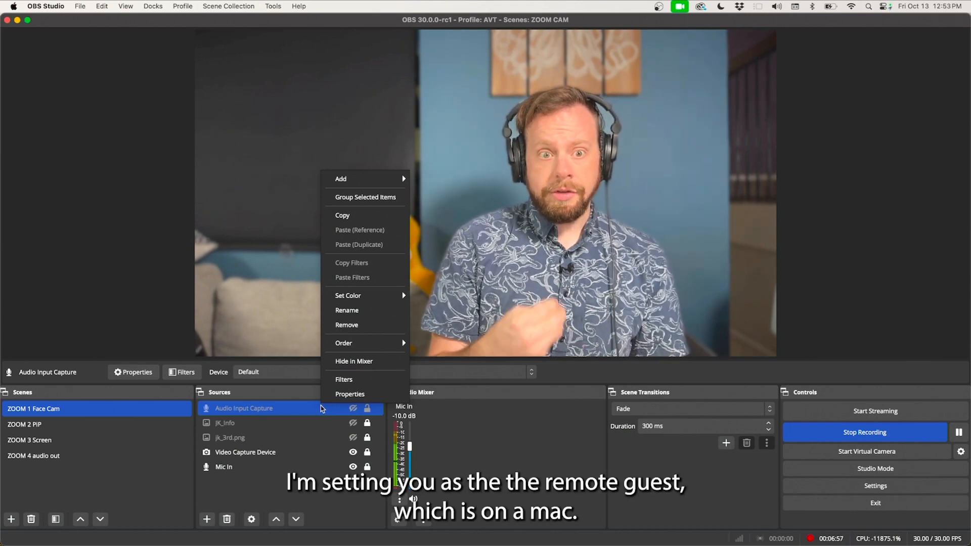
{"action": "left_click", "coordinate": [371, 332]}
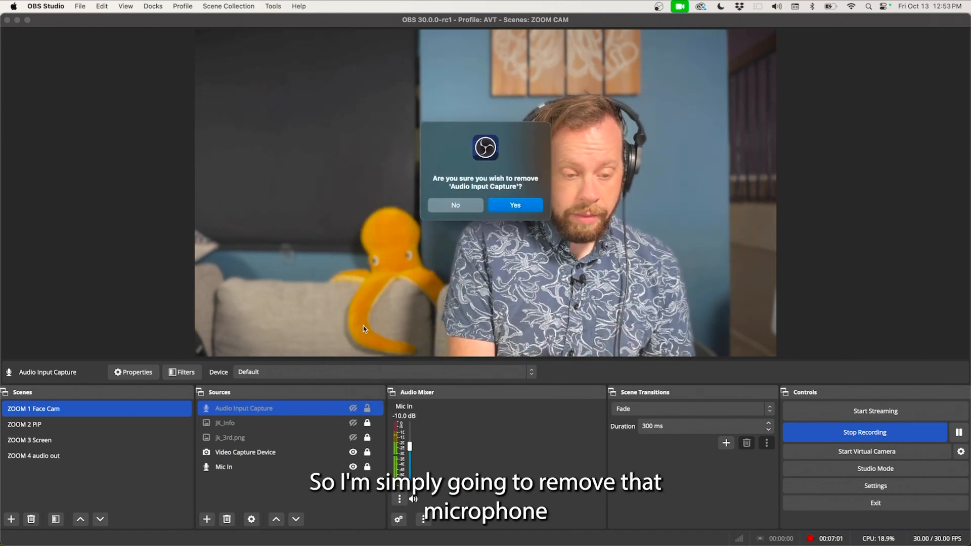
{"action": "left_click", "coordinate": [515, 208]}
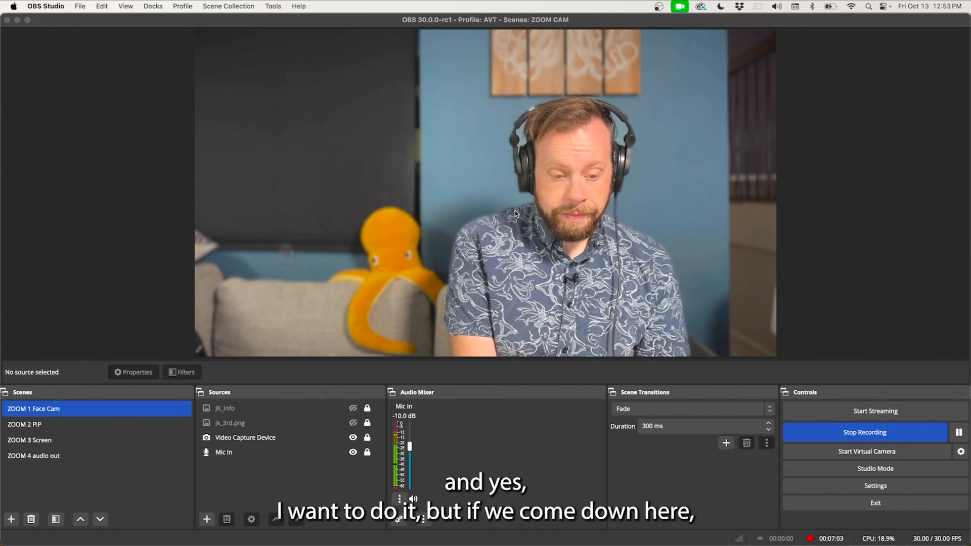
Examine the audio monitoring options for Mic In in the Advanced Audio Properties
{"action": "left_click", "coordinate": [399, 519]}
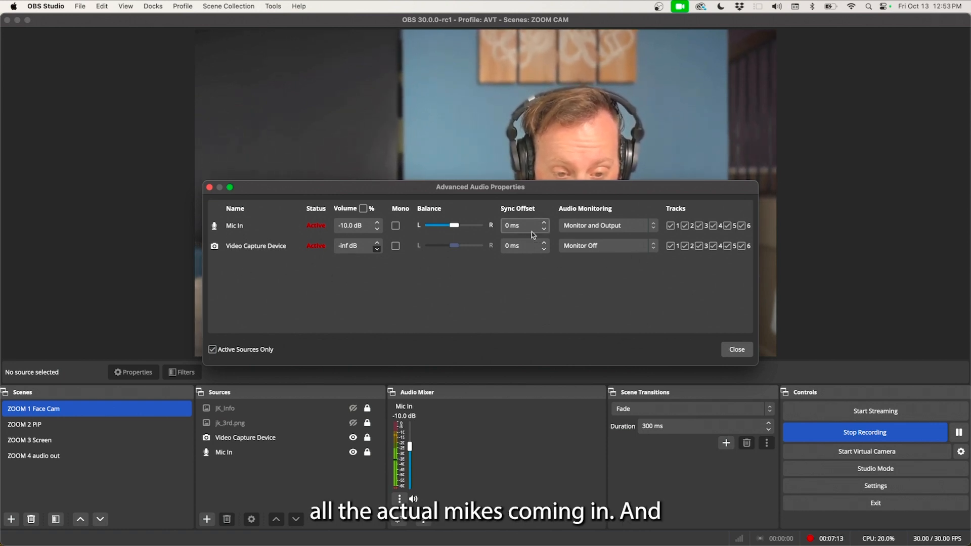
{"action": "left_click", "coordinate": [591, 228]}
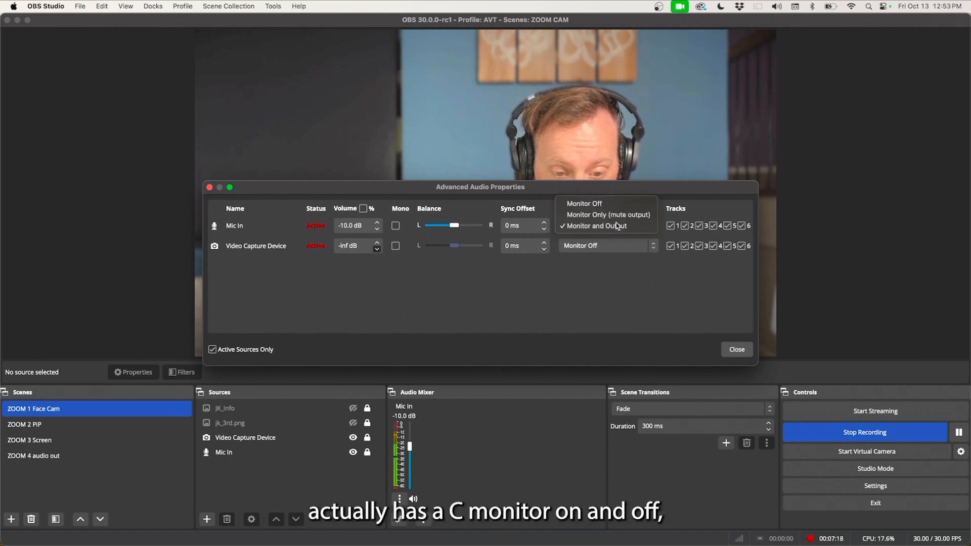
{"action": "left_click", "coordinate": [613, 276]}
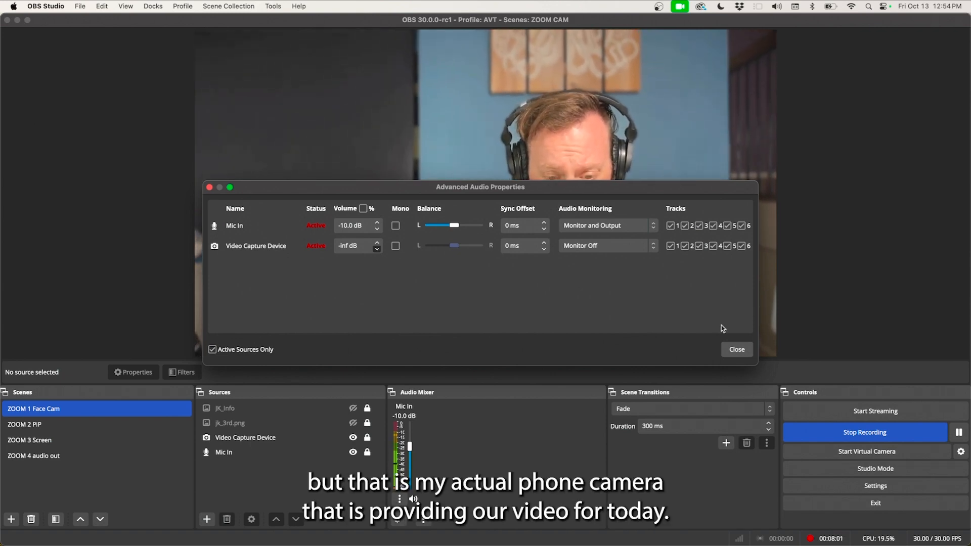
{"action": "left_click", "coordinate": [737, 349]}
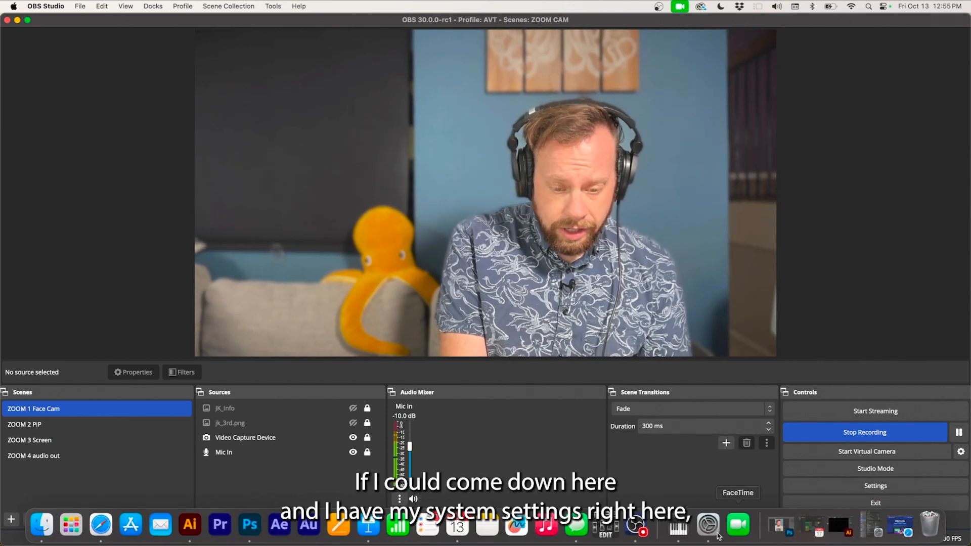
Switch to System Settings and check the iPad rec aggregate device among the sound outputs
{"action": "left_click", "coordinate": [708, 526]}
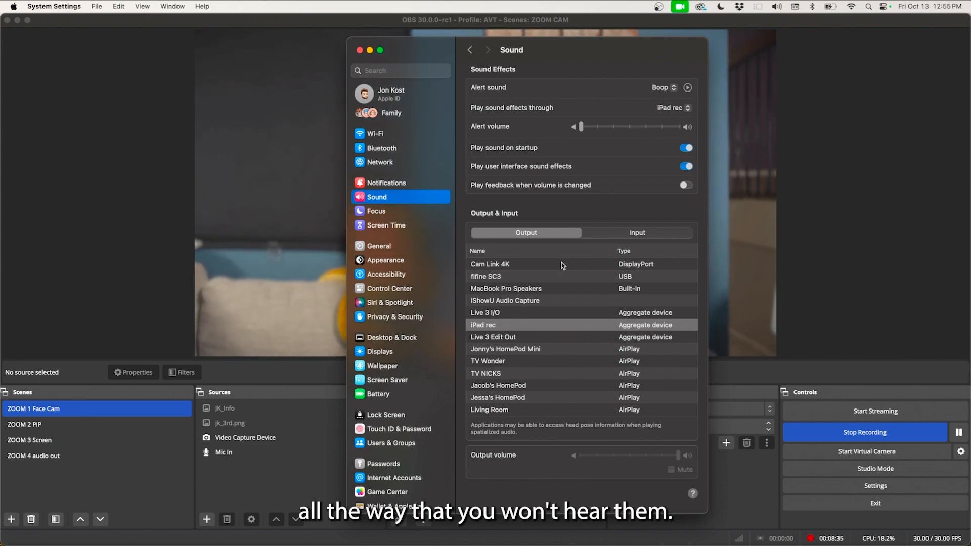
{"action": "left_click", "coordinate": [510, 326]}
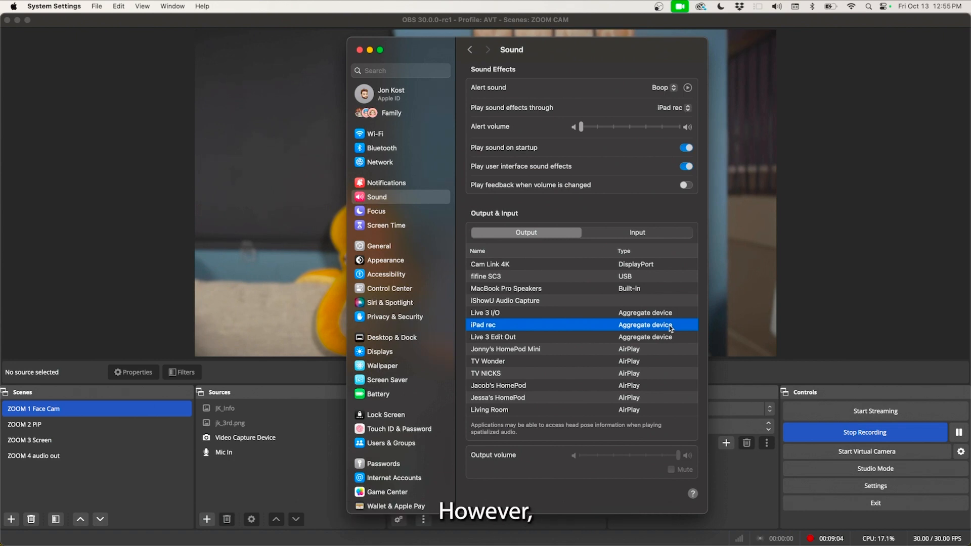
{"action": "left_click", "coordinate": [371, 50]}
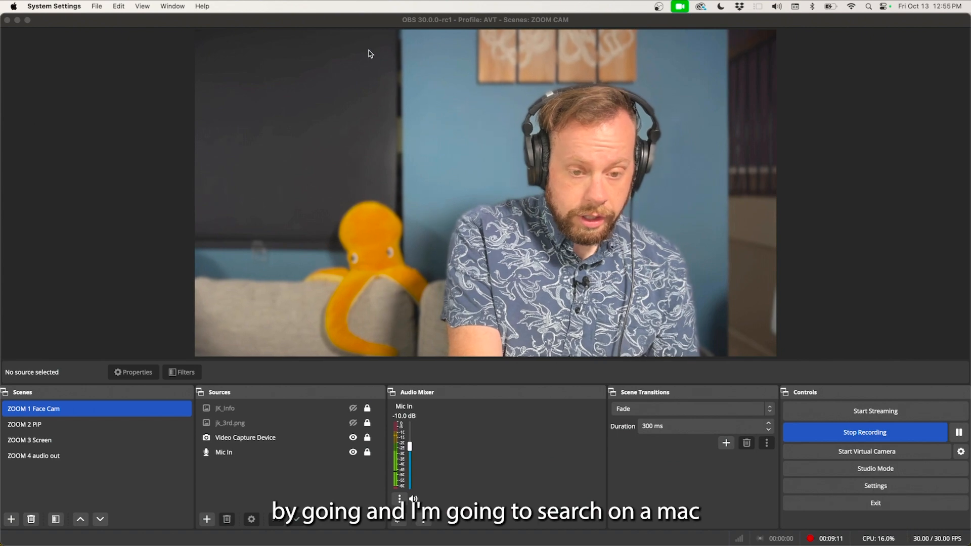
Switch to Audio MIDI Setup by searching for "midi" and examine the devices grouped under the iPad rec multi-output device
{"action": "key", "text": "super+space"}
{"action": "type", "text": "m"}
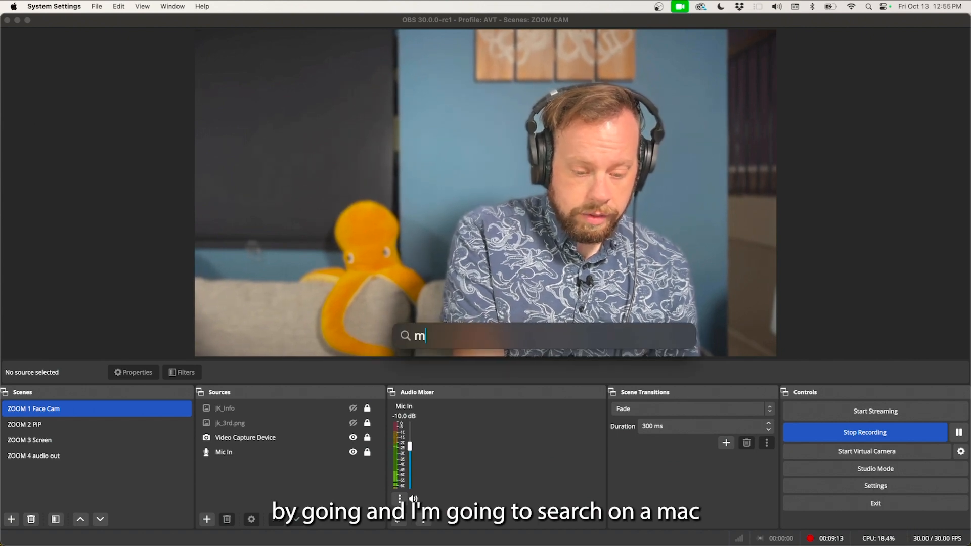
{"action": "type", "text": "idi"}
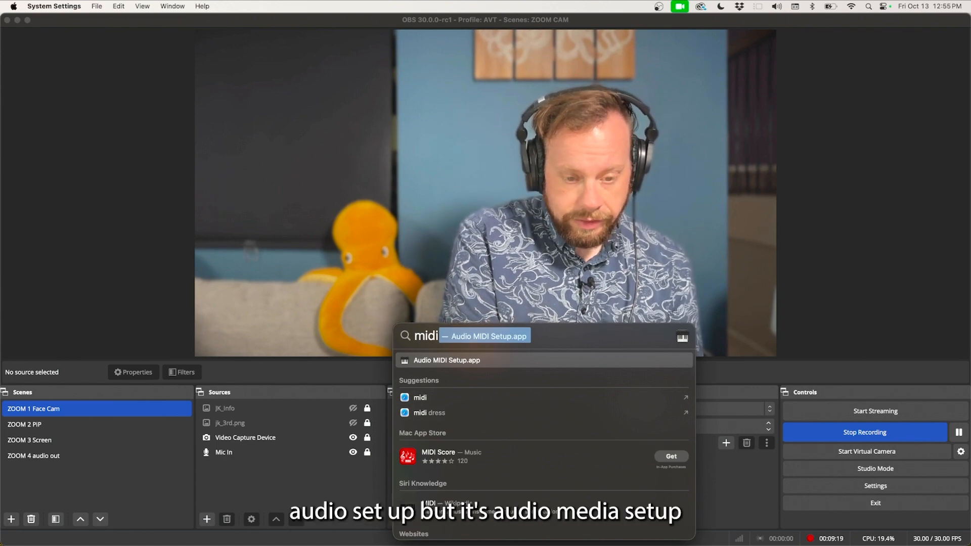
{"action": "key", "text": "Return"}
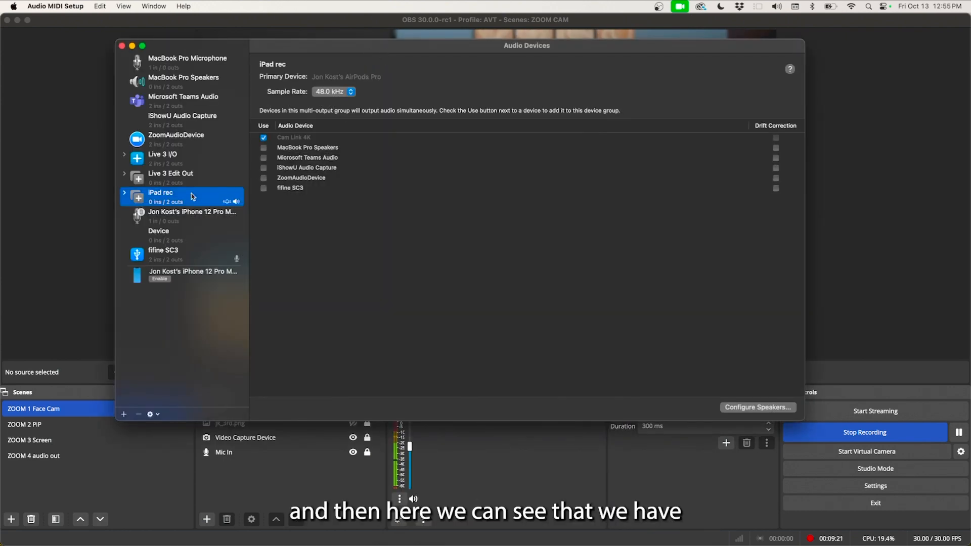
{"action": "left_click", "coordinate": [124, 192]}
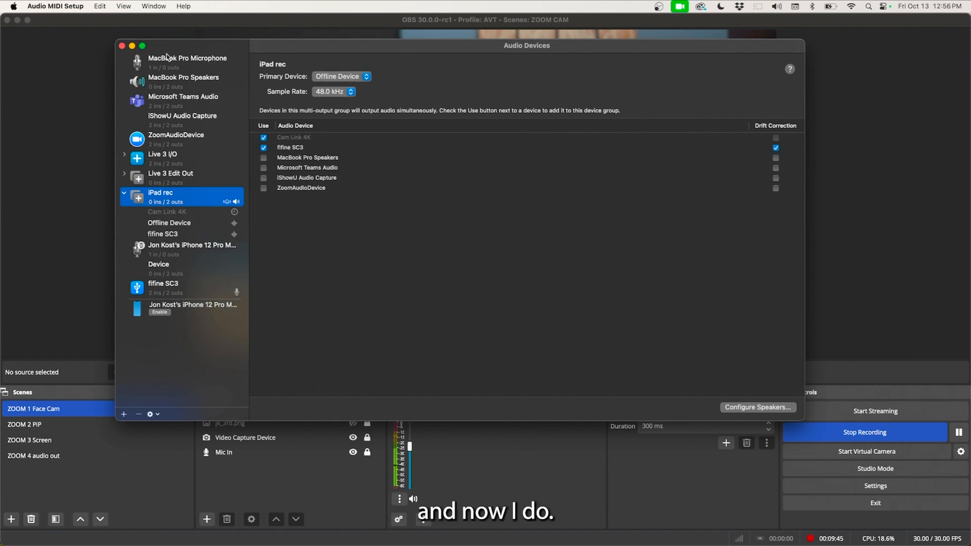
{"action": "left_click", "coordinate": [122, 46]}
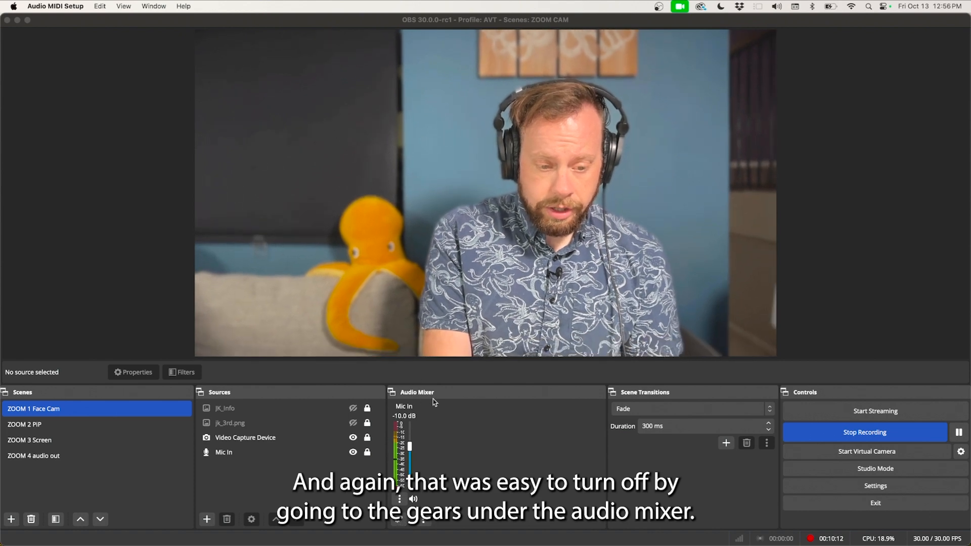
Set the audio monitoring of Mic In to Monitor Off in the Advanced Audio Properties
{"action": "left_click", "coordinate": [398, 521]}
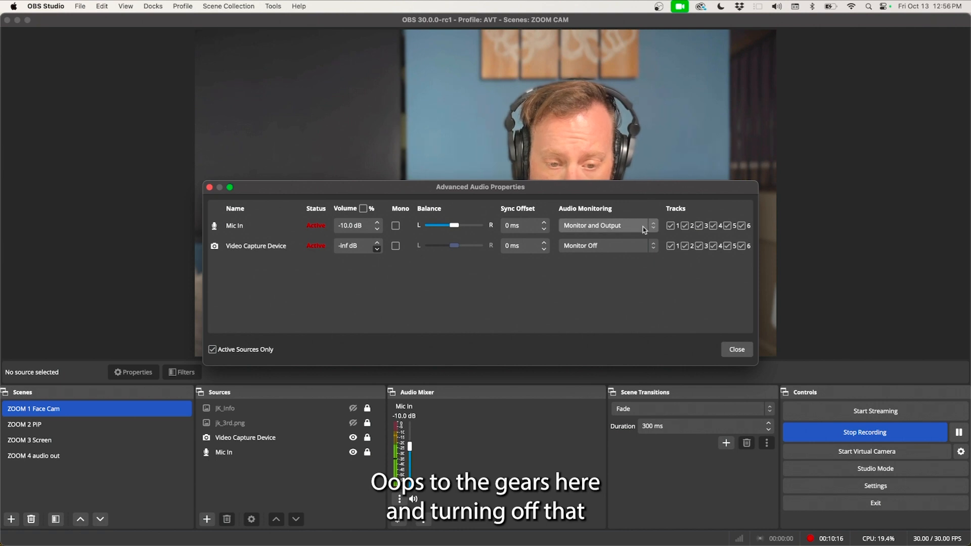
{"action": "left_click", "coordinate": [644, 228]}
{"action": "left_click", "coordinate": [626, 204]}
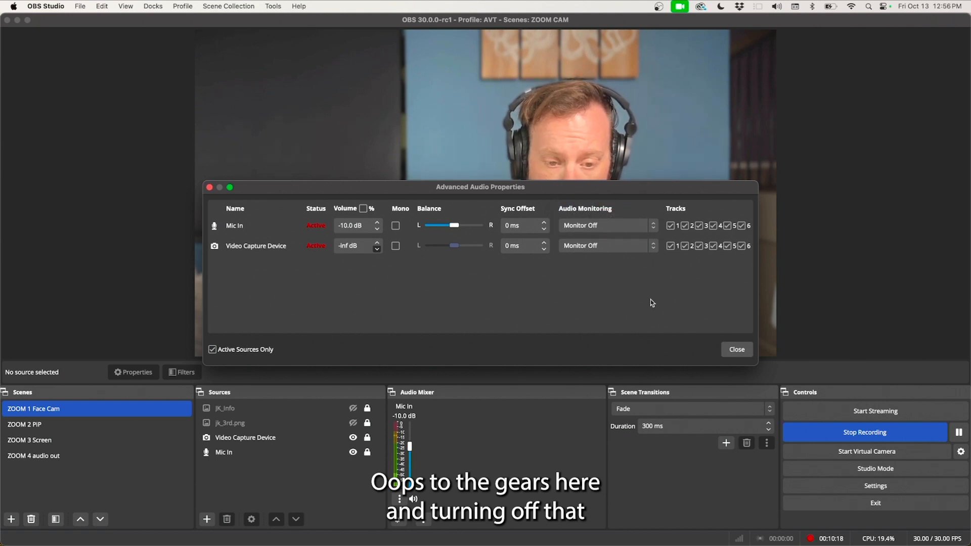
{"action": "left_click", "coordinate": [736, 350]}
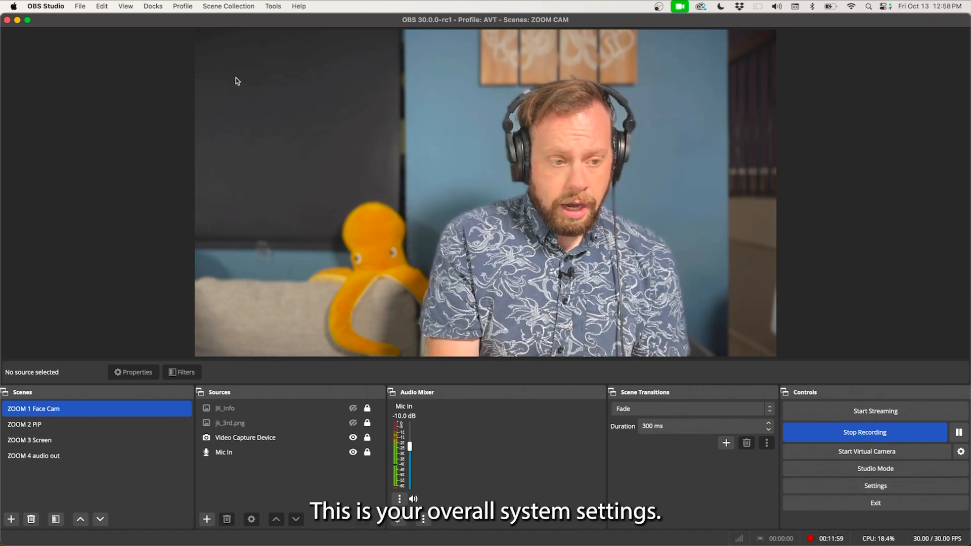
Open the OBS preferences and examine the Stream, Output and Audio settings
{"action": "left_click", "coordinate": [53, 6]}
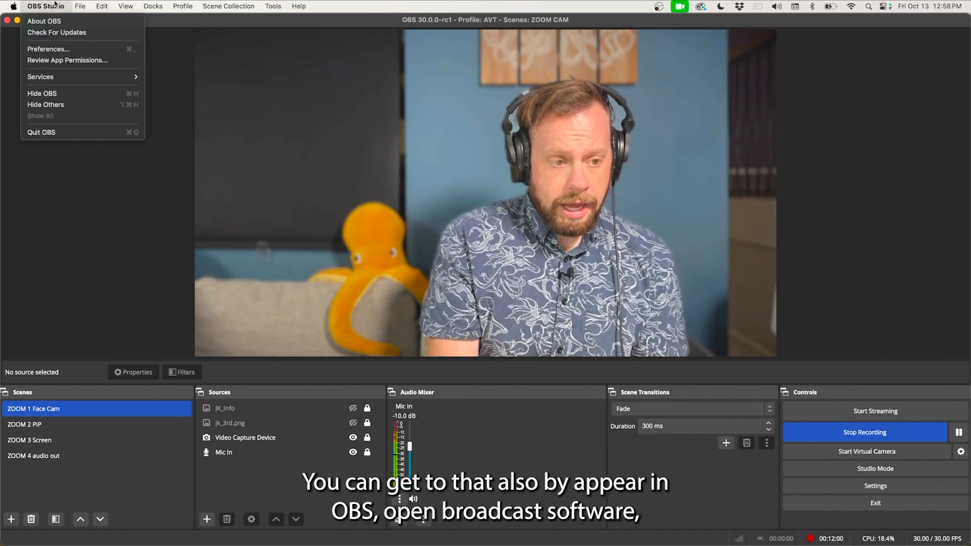
{"action": "left_click", "coordinate": [48, 48]}
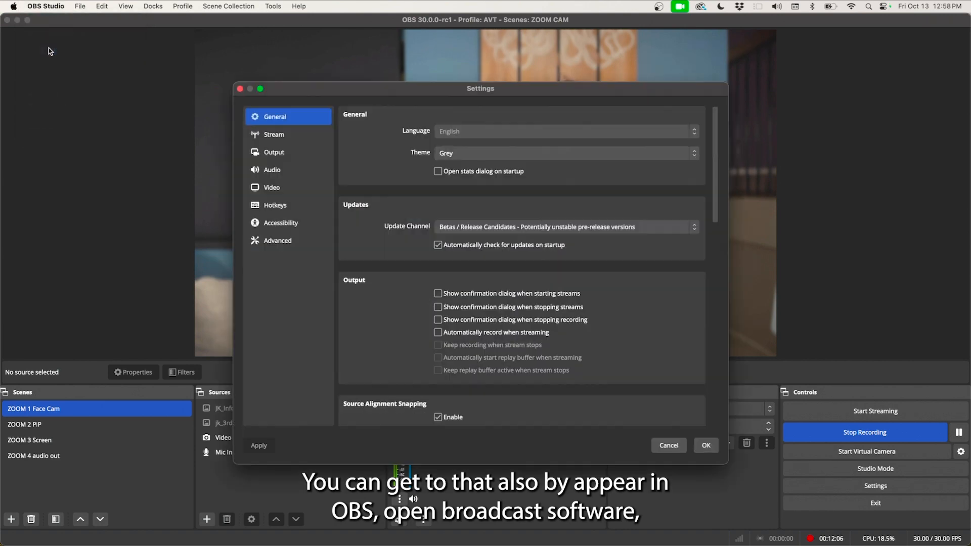
{"action": "left_click", "coordinate": [269, 136]}
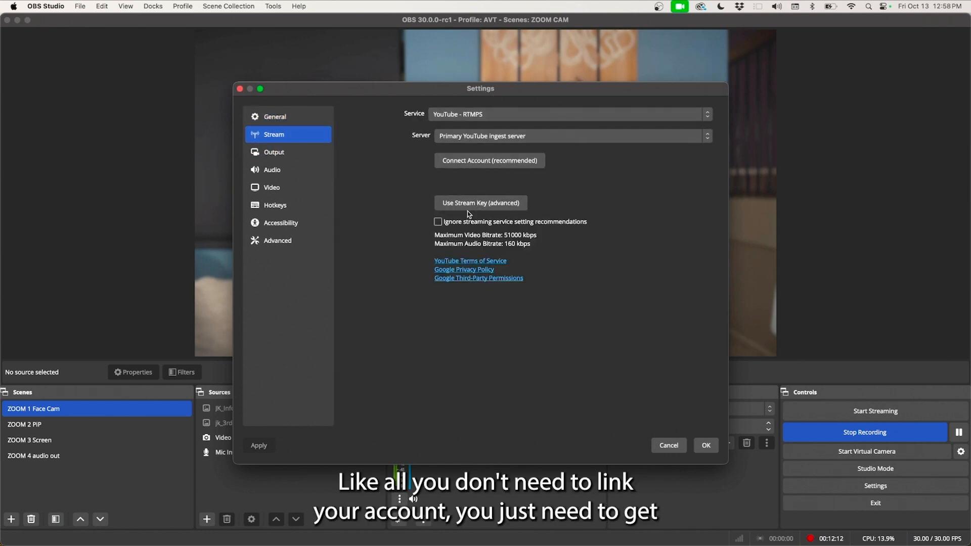
{"action": "left_click", "coordinate": [281, 154]}
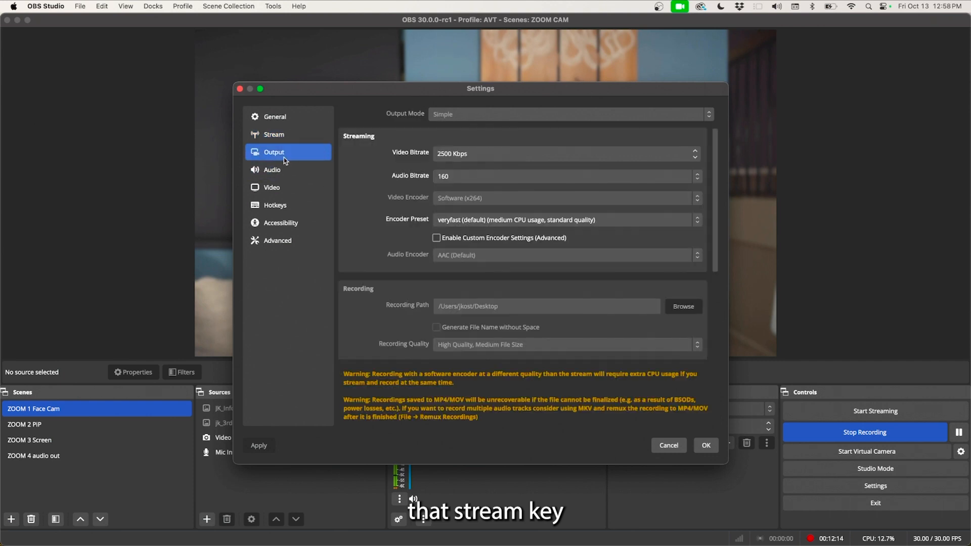
{"action": "left_click", "coordinate": [281, 169]}
Assign Option+X as the hotkey for showing JK_Info in the ZOOM 1 Face Cam scene and select its Hide hotkey for entry
{"action": "left_click", "coordinate": [278, 203]}
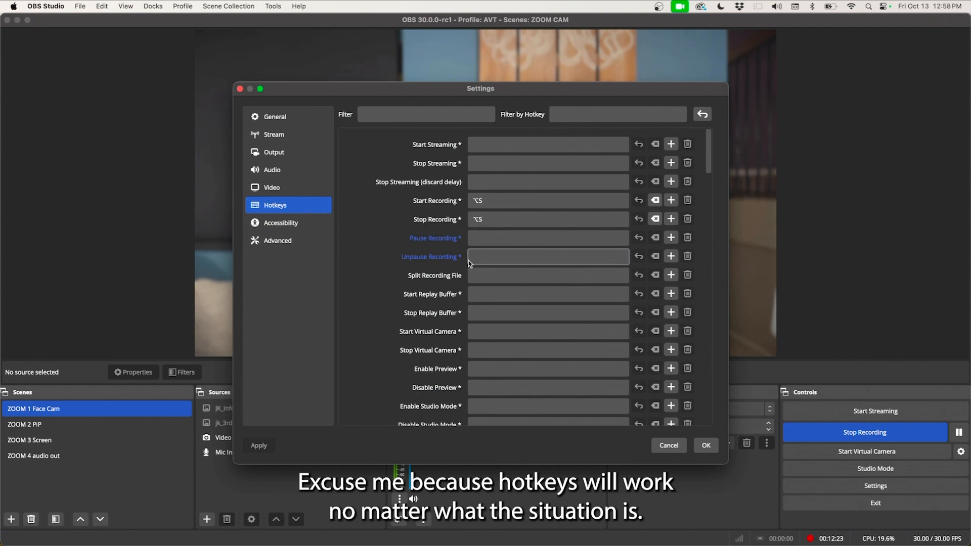
{"action": "scroll", "coordinate": [468, 261], "scroll_direction": "down", "scroll_amount": 1}
{"action": "scroll", "coordinate": [468, 261], "scroll_direction": "down", "scroll_amount": 7}
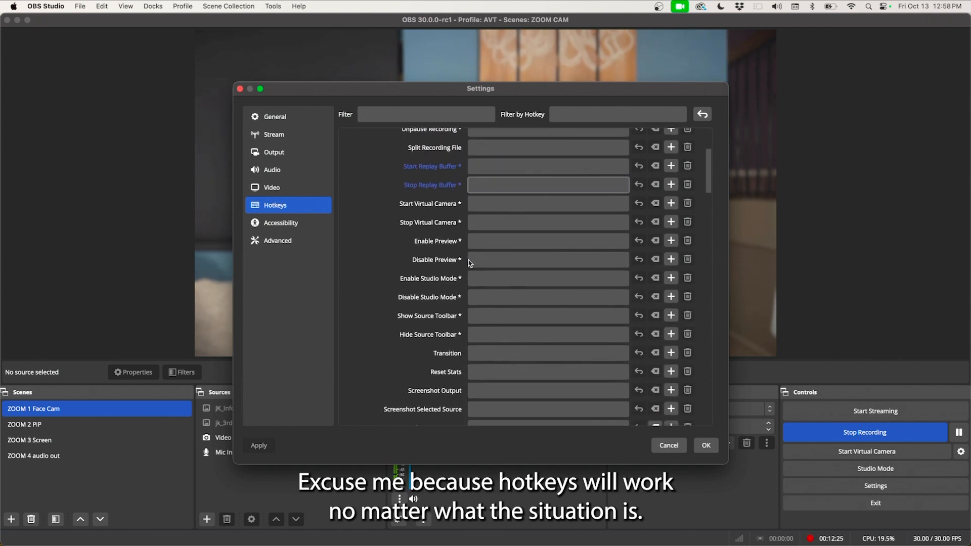
{"action": "scroll", "coordinate": [468, 260], "scroll_direction": "down", "scroll_amount": 10}
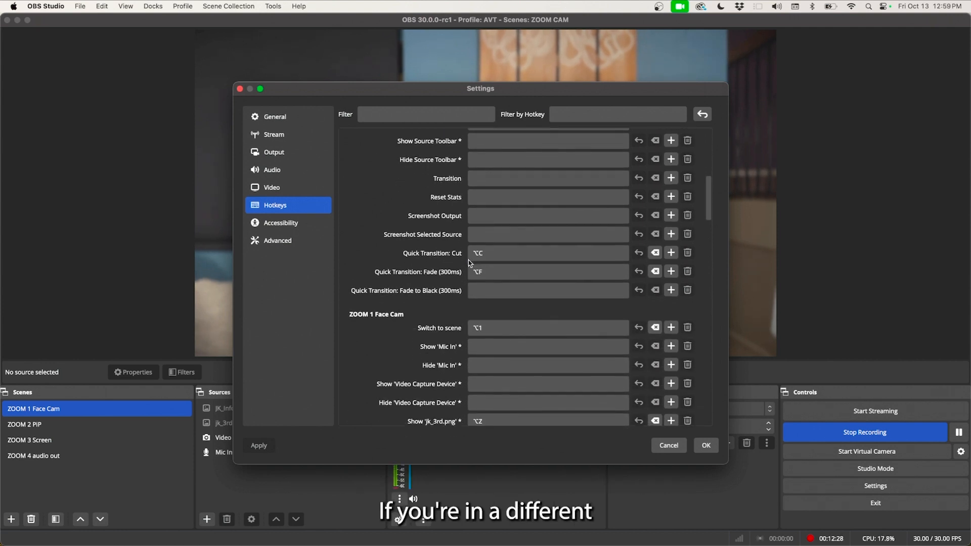
{"action": "scroll", "coordinate": [468, 260], "scroll_direction": "down", "scroll_amount": 7}
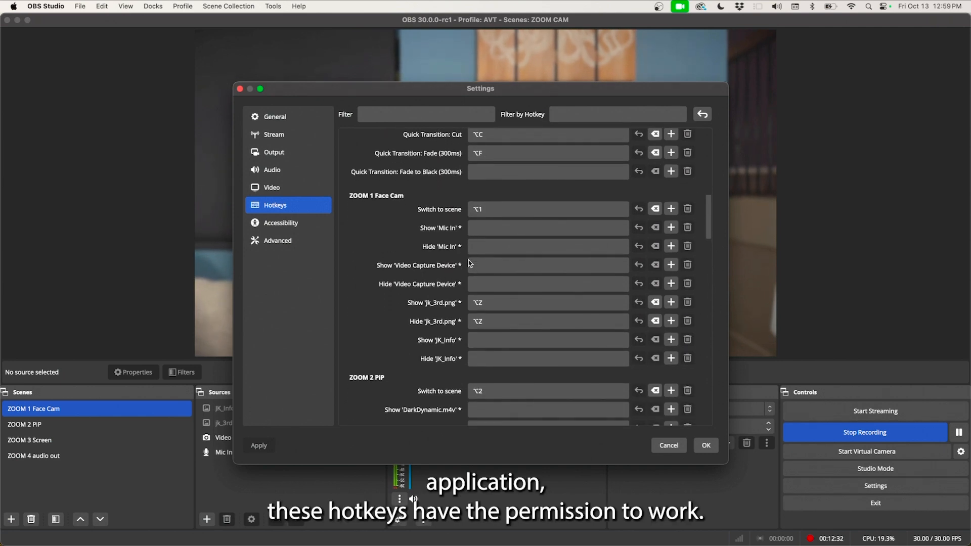
{"action": "scroll", "coordinate": [468, 260], "scroll_direction": "down", "scroll_amount": 5}
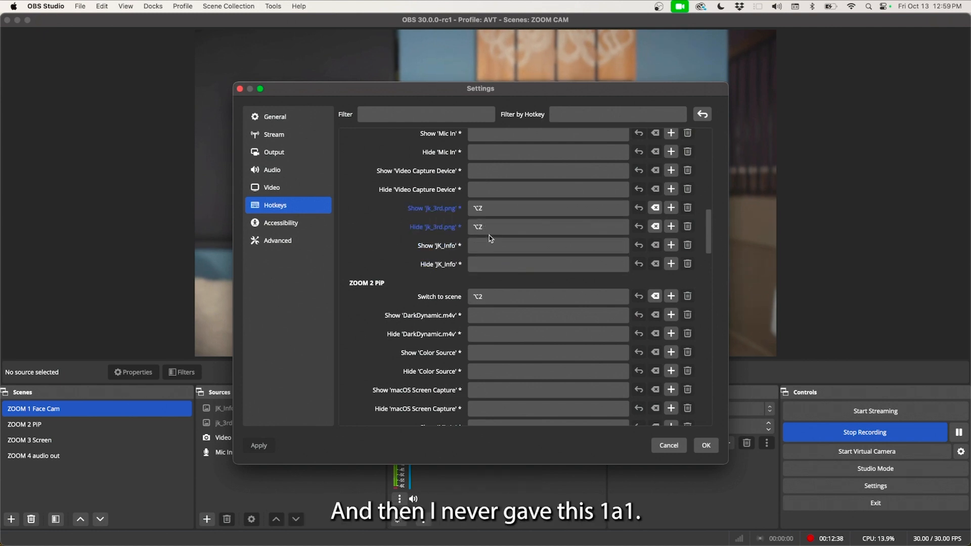
{"action": "left_click", "coordinate": [483, 247]}
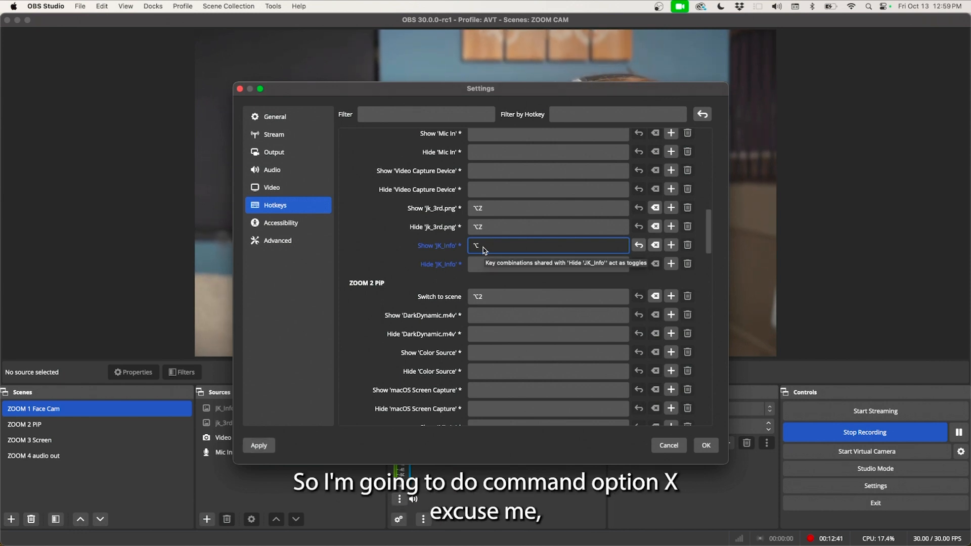
{"action": "key", "text": "alt+x"}
{"action": "left_click", "coordinate": [480, 263]}
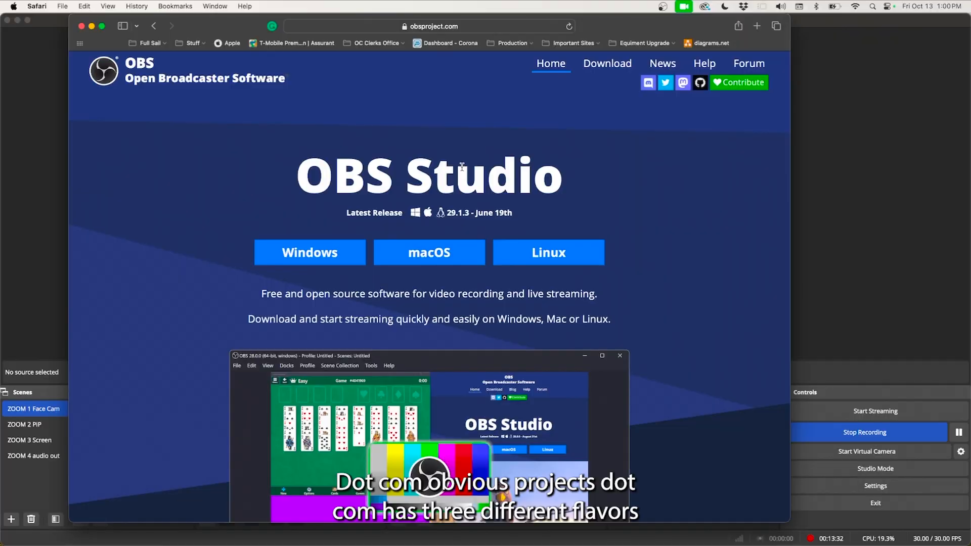
Switch to obsproject.com in Safari and bring up the macOS download versions of OBS Studio
{"action": "scroll", "coordinate": [462, 167], "scroll_direction": "down", "scroll_amount": 4}
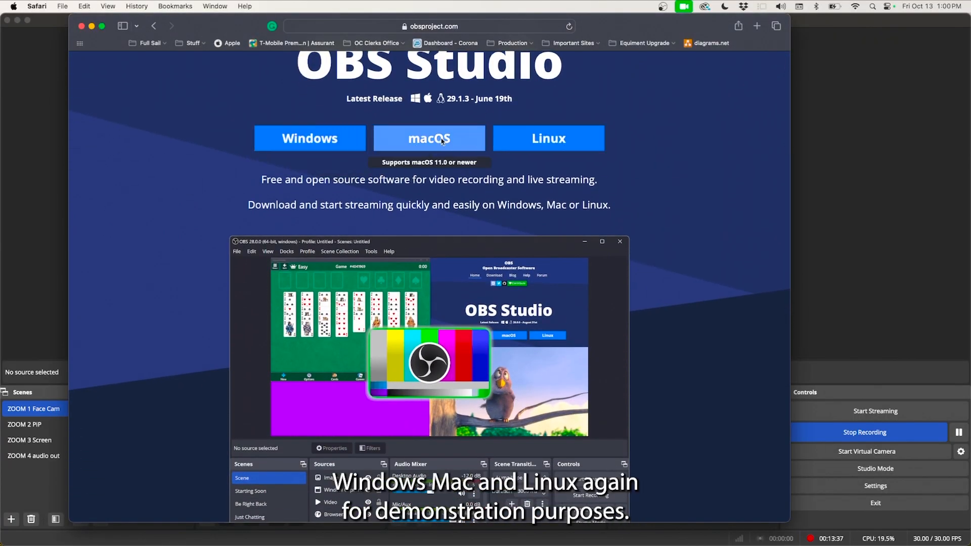
{"action": "left_click", "coordinate": [425, 143]}
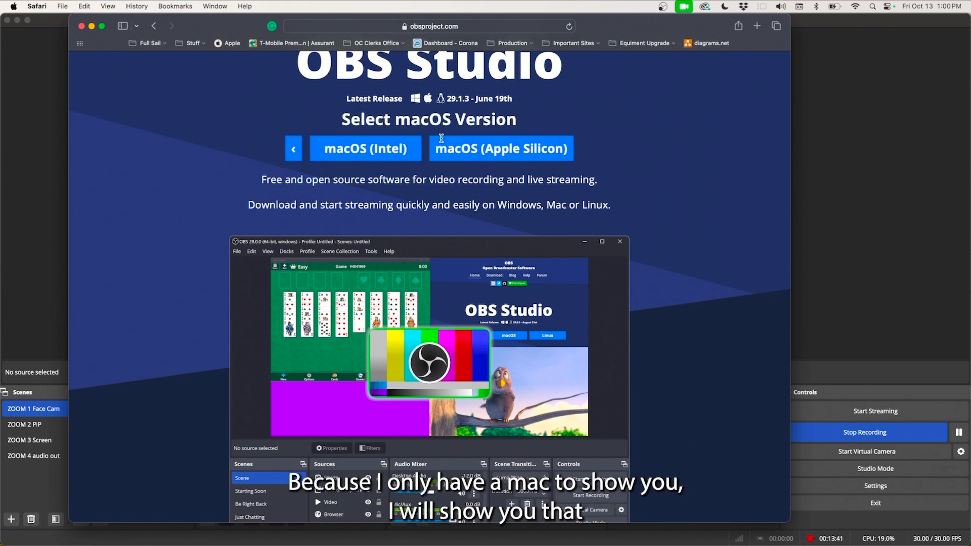
{"action": "scroll", "coordinate": [441, 138], "scroll_direction": "down", "scroll_amount": 2}
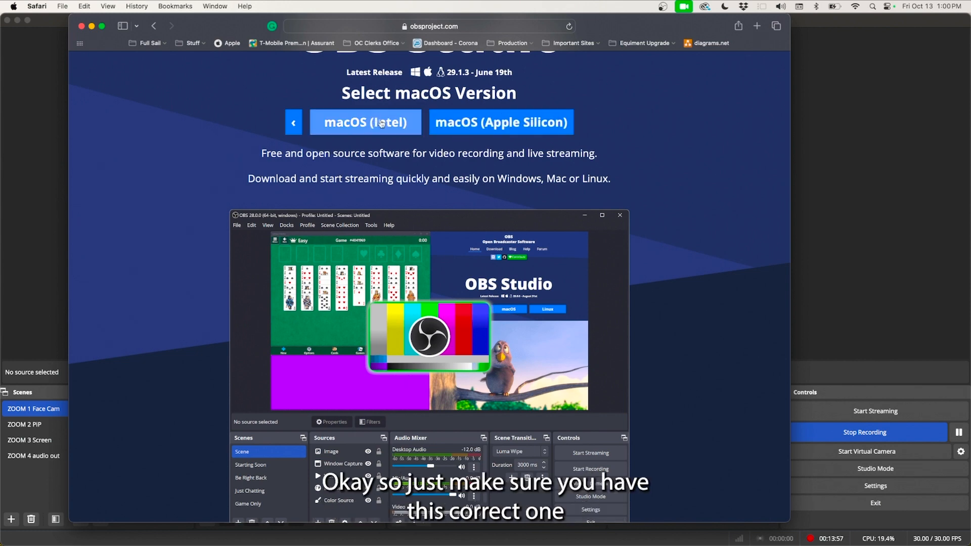
Examine the sponsors, features and production sections of the OBS Studio home page, then return to its download options
{"action": "scroll", "coordinate": [381, 122], "scroll_direction": "down", "scroll_amount": 2}
{"action": "scroll", "coordinate": [380, 120], "scroll_direction": "down", "scroll_amount": 5}
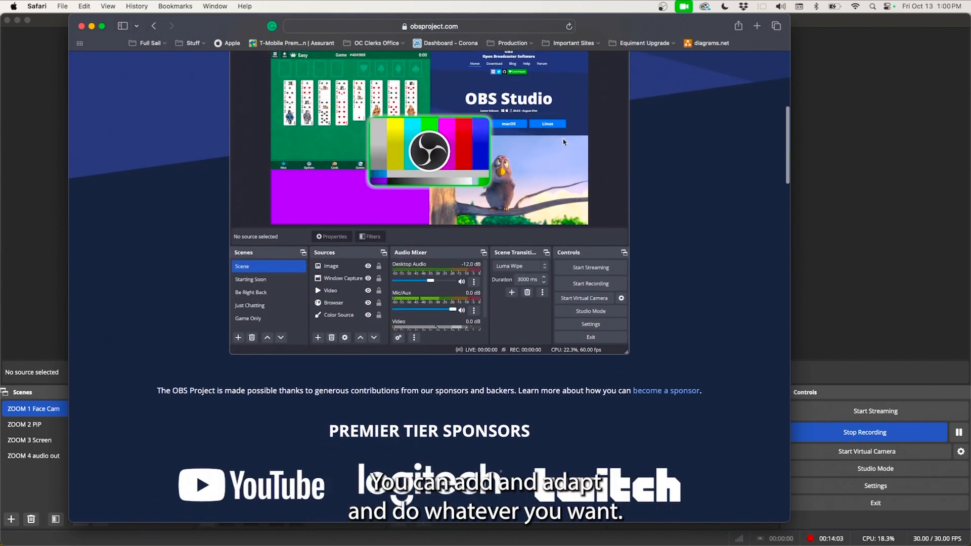
{"action": "scroll", "coordinate": [437, 212], "scroll_direction": "down", "scroll_amount": 7}
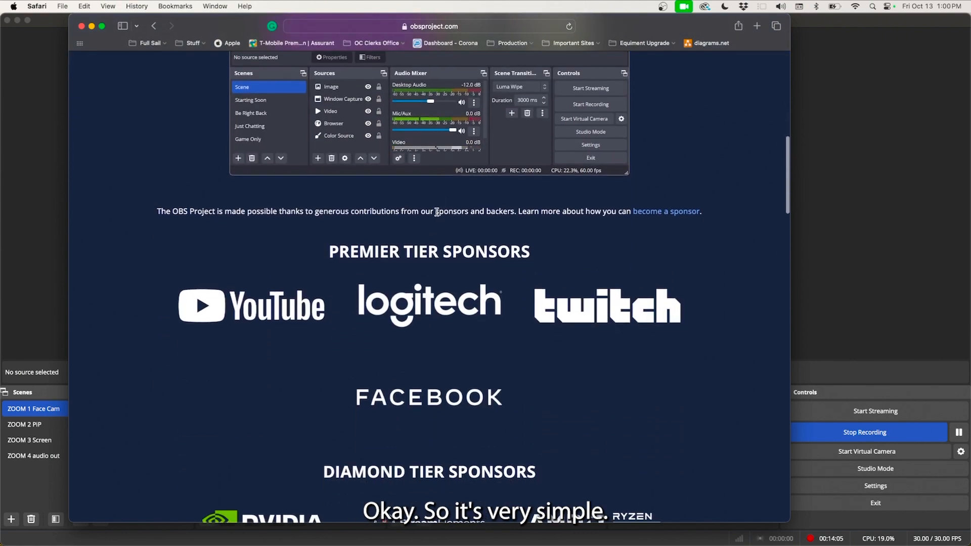
{"action": "scroll", "coordinate": [437, 211], "scroll_direction": "down", "scroll_amount": 20}
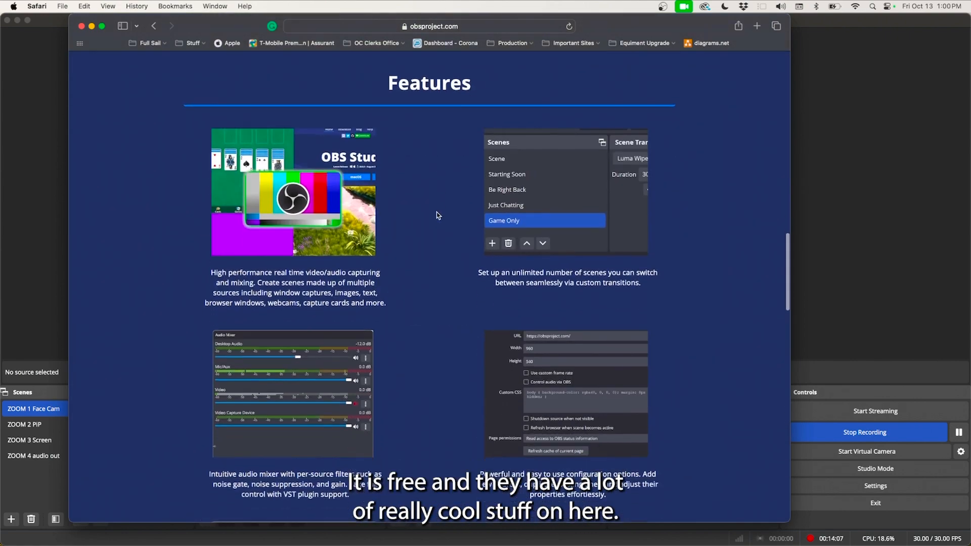
{"action": "scroll", "coordinate": [436, 212], "scroll_direction": "down", "scroll_amount": 20}
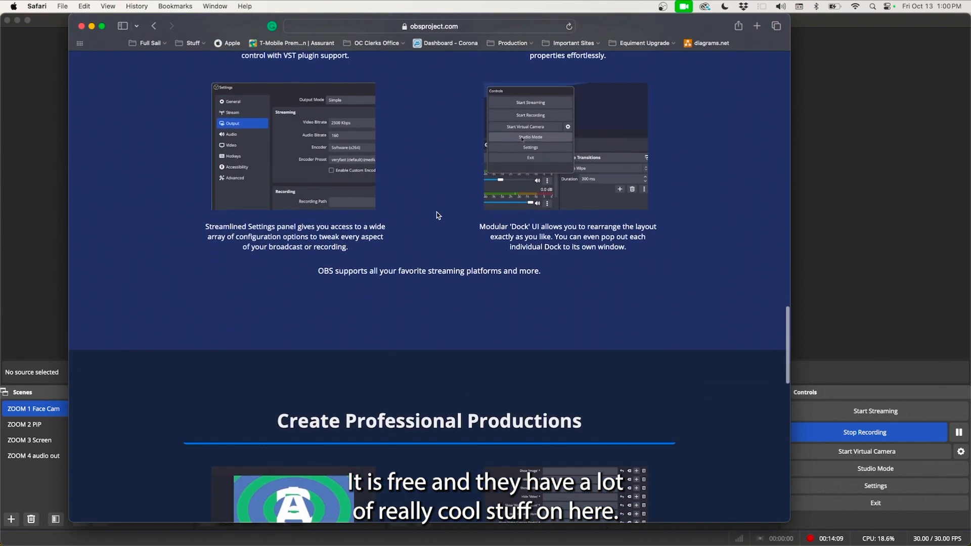
{"action": "scroll", "coordinate": [437, 214], "scroll_direction": "down", "scroll_amount": 15}
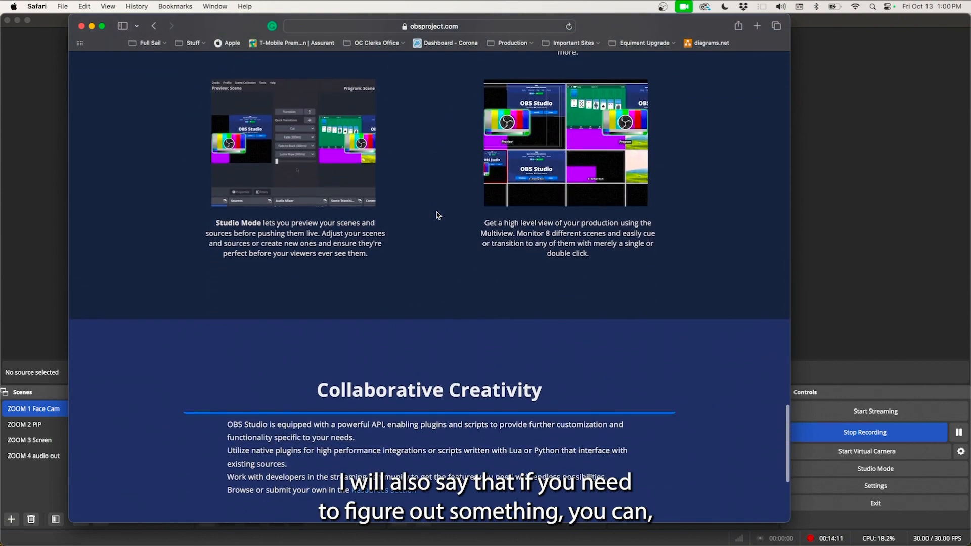
{"action": "scroll", "coordinate": [436, 212], "scroll_direction": "down", "scroll_amount": 5}
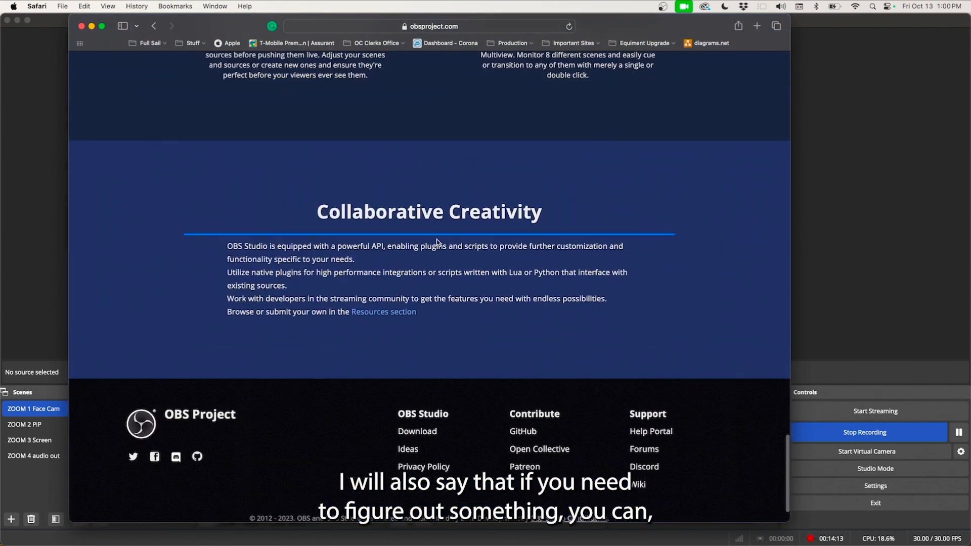
{"action": "scroll", "coordinate": [437, 242], "scroll_direction": "up", "scroll_amount": 15}
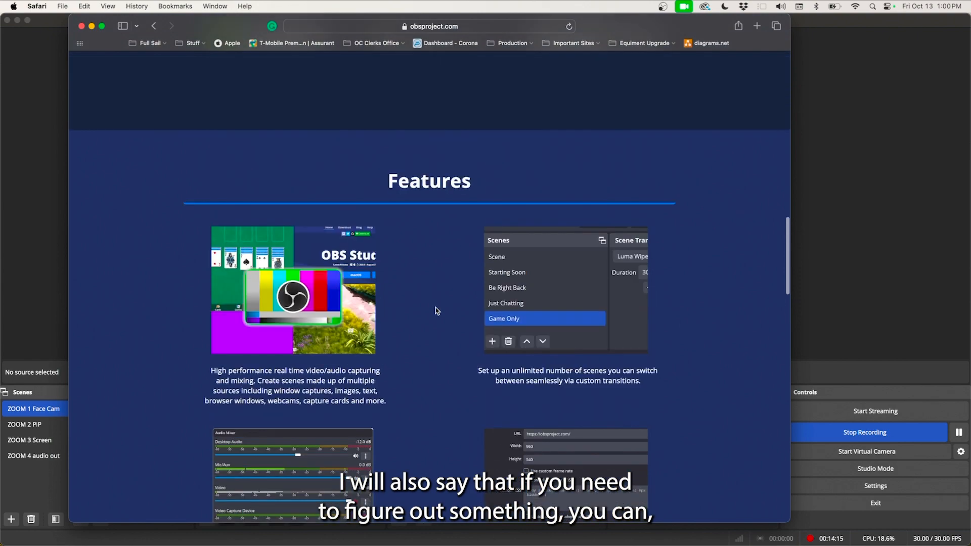
{"action": "scroll", "coordinate": [436, 311], "scroll_direction": "up", "scroll_amount": 10}
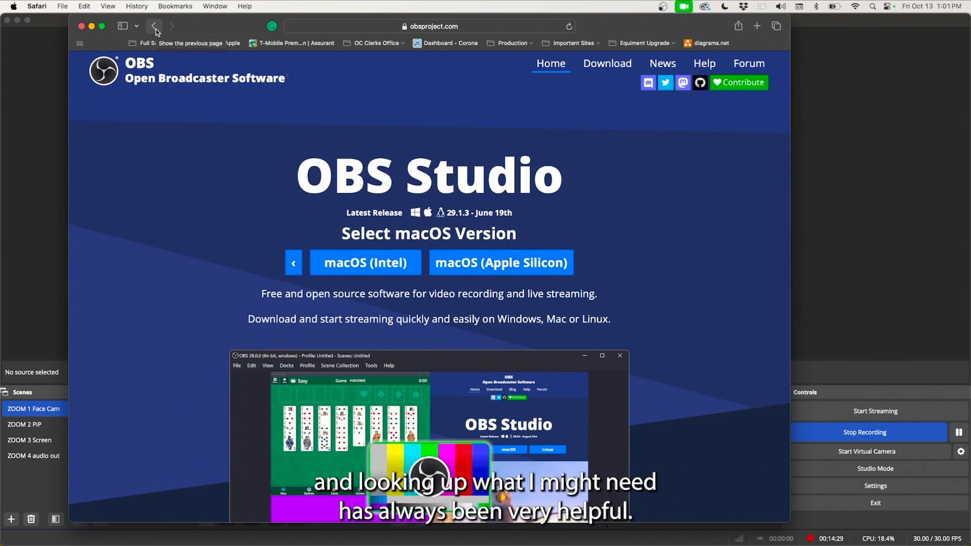
Switch back to OBS Studio and review its app permissions for screen recording, camera, microphone and accessibility
{"action": "left_click", "coordinate": [92, 27]}
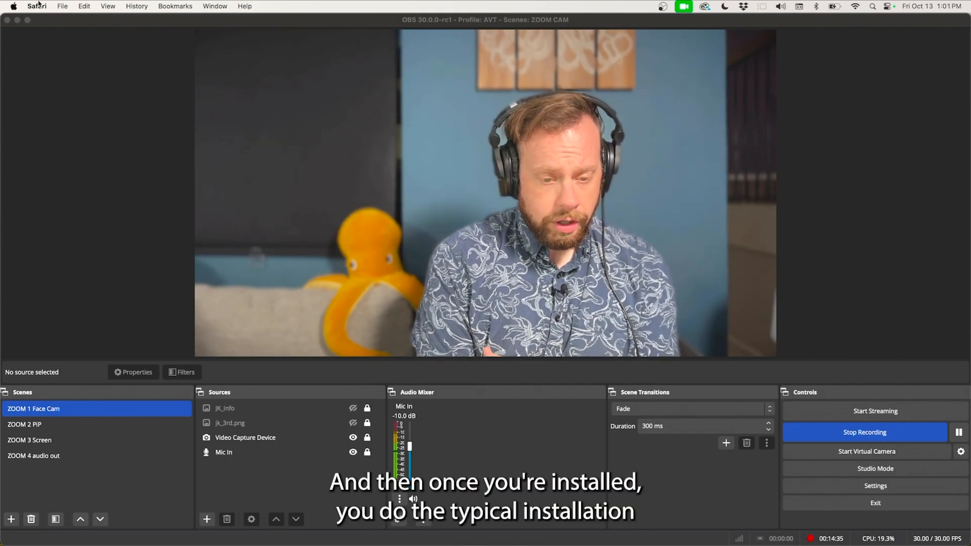
{"action": "left_click", "coordinate": [52, 46]}
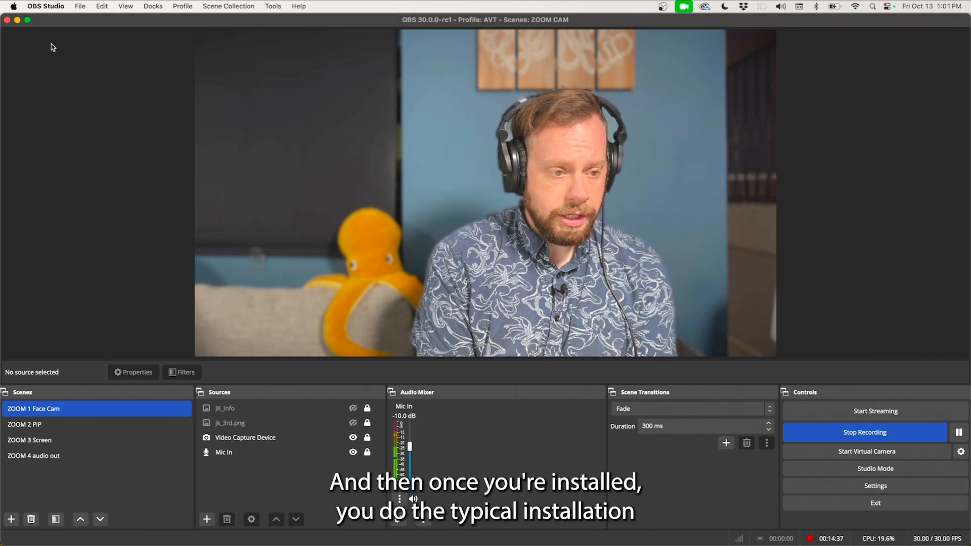
{"action": "left_click", "coordinate": [47, 7]}
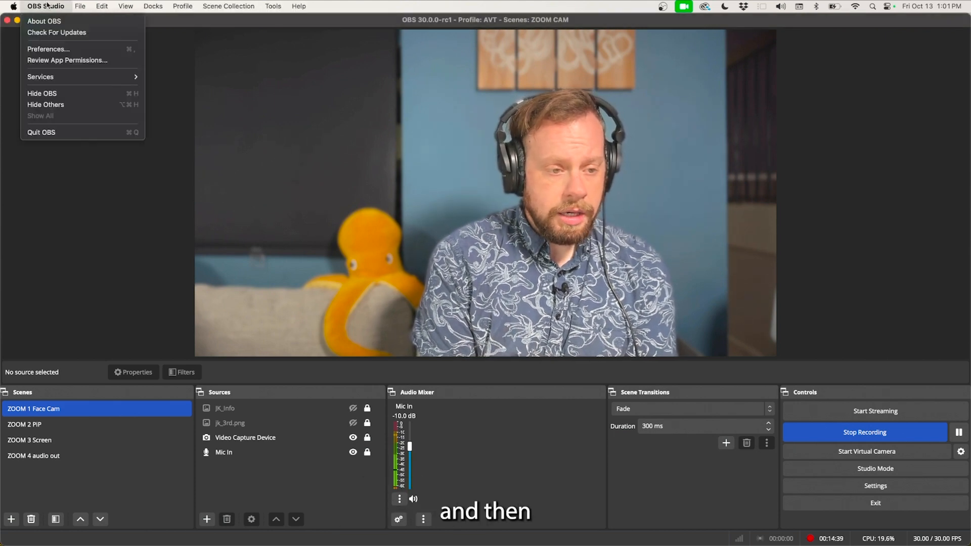
{"action": "left_click", "coordinate": [47, 60]}
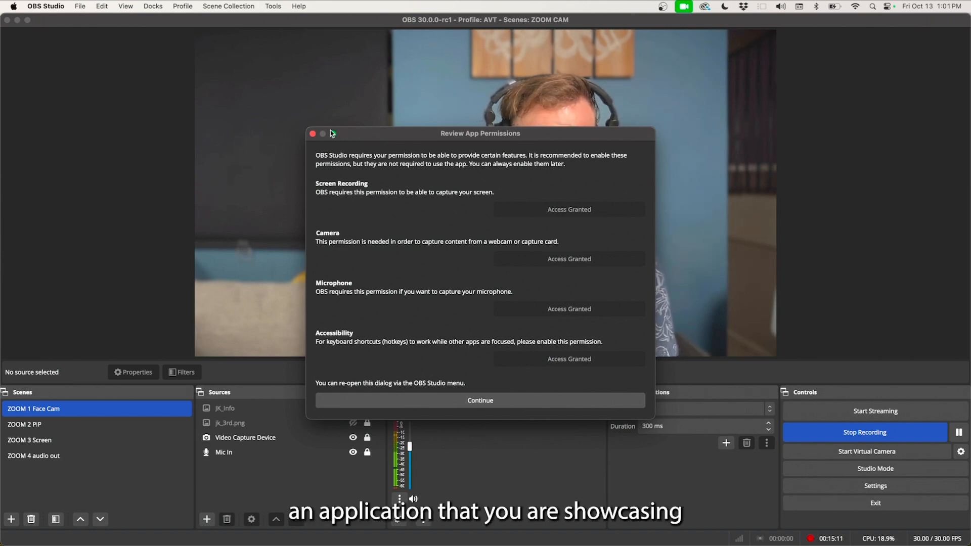
{"action": "left_click", "coordinate": [312, 134]}
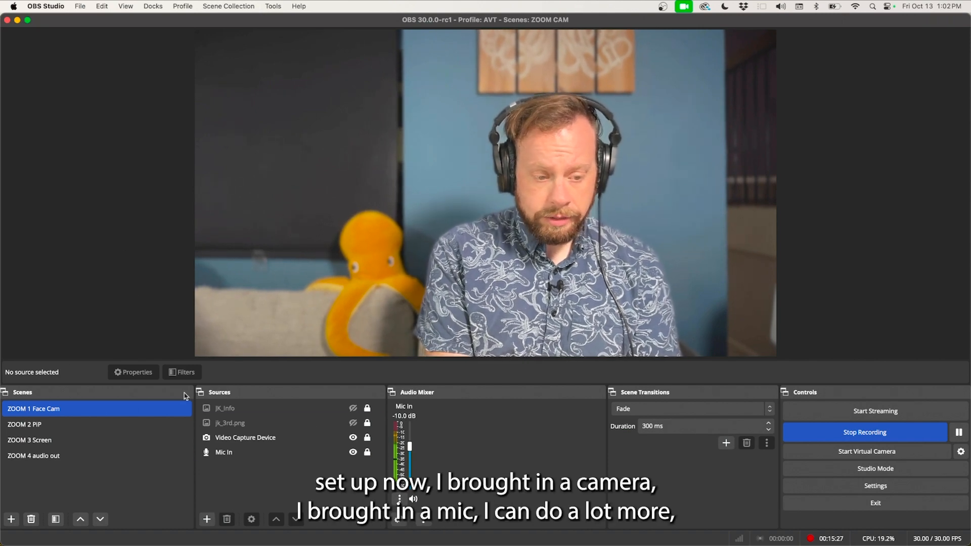
Turn on Studio Mode, load ZOOM 2 PiP into the preview and fade it into the program output
{"action": "left_click", "coordinate": [230, 451]}
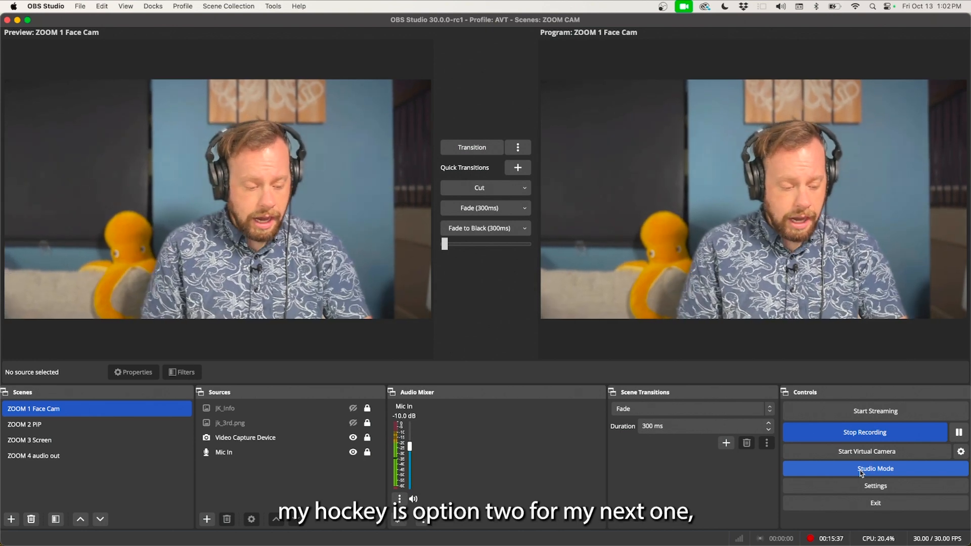
{"action": "key", "text": "alt+2"}
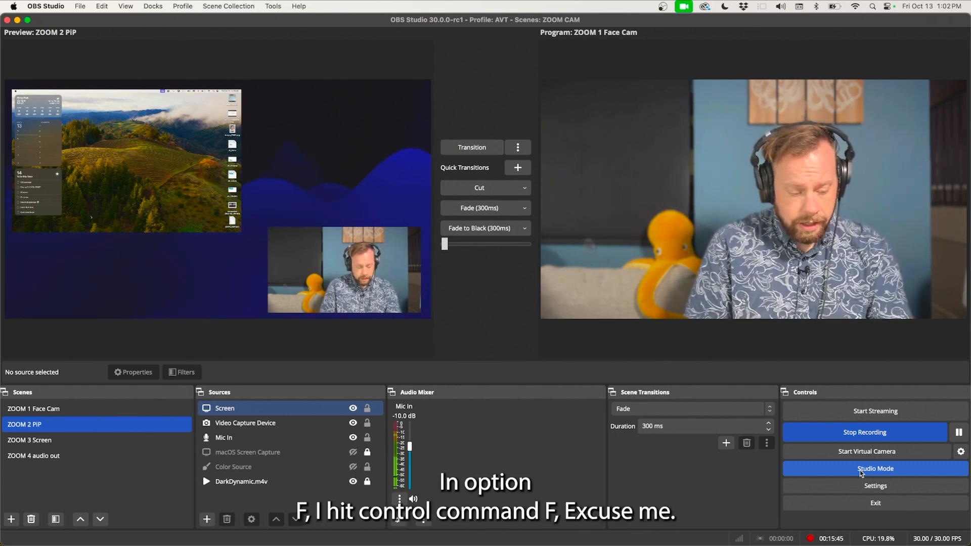
{"action": "key", "text": "ctrl+super+f"}
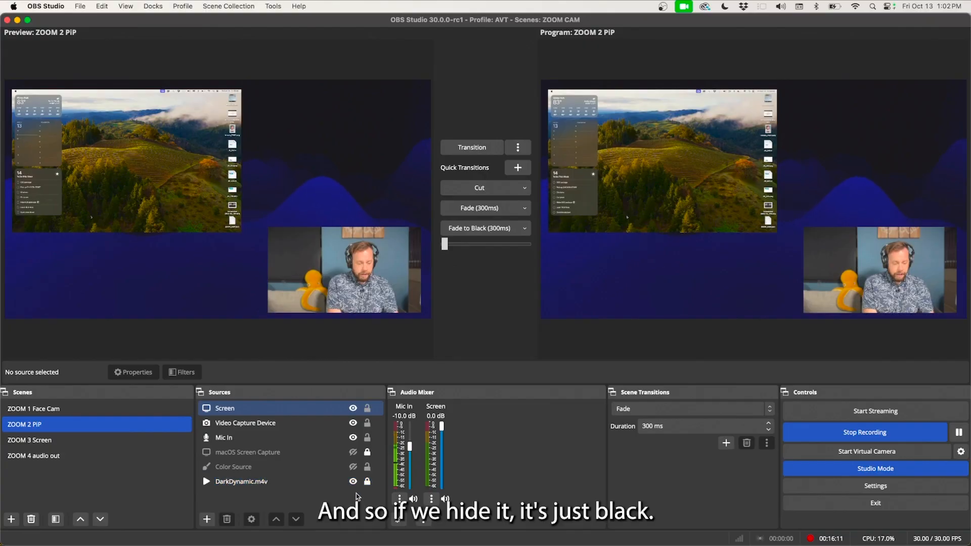
Hide the DarkDynamic.m4v background in ZOOM 2 PiP and show it again
{"action": "left_click", "coordinate": [353, 481]}
{"action": "left_click", "coordinate": [353, 481]}
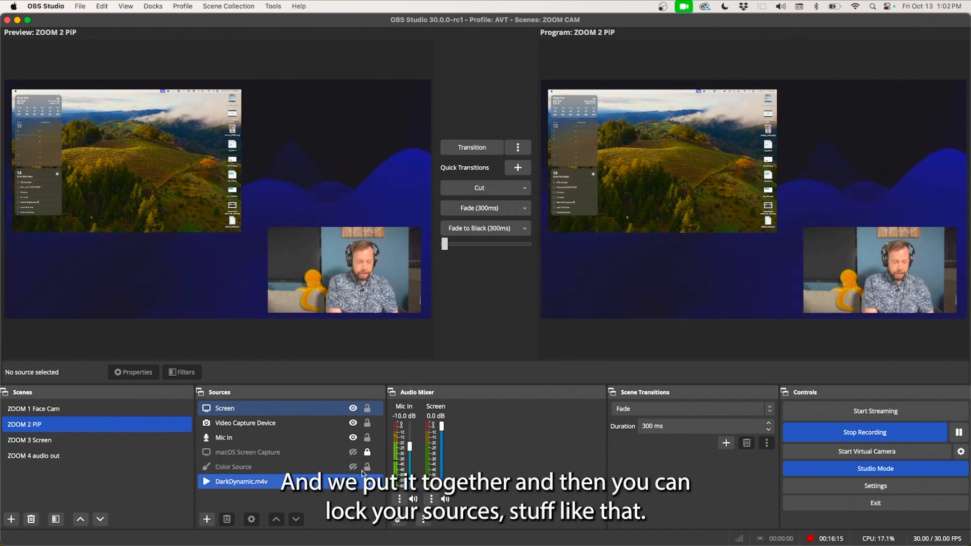
Resize the unlocked Screen source in ZOOM 2 PiP and place Video Capture Device about 52 px from the right edge and 18 px from the bottom
{"action": "left_click", "coordinate": [314, 425]}
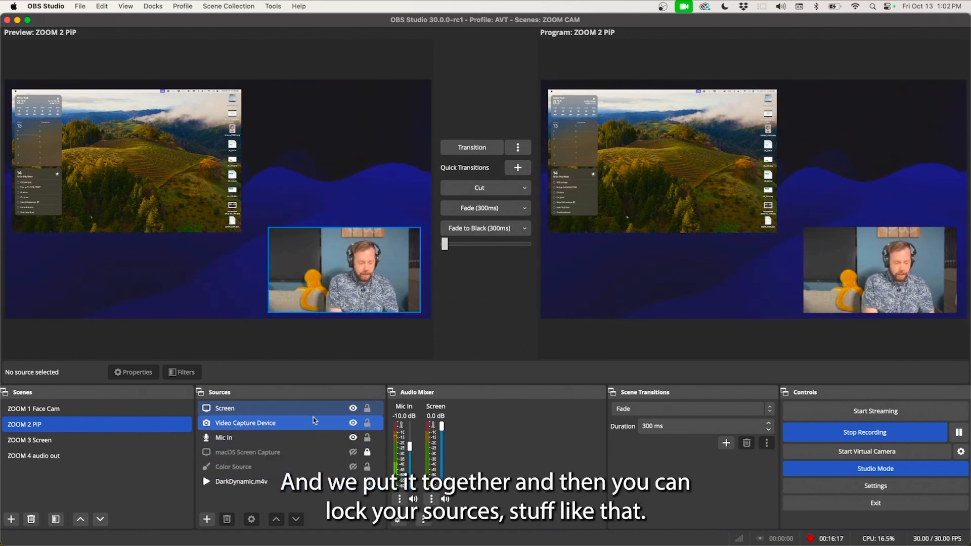
{"action": "left_click", "coordinate": [174, 183]}
{"action": "left_click", "coordinate": [366, 408]}
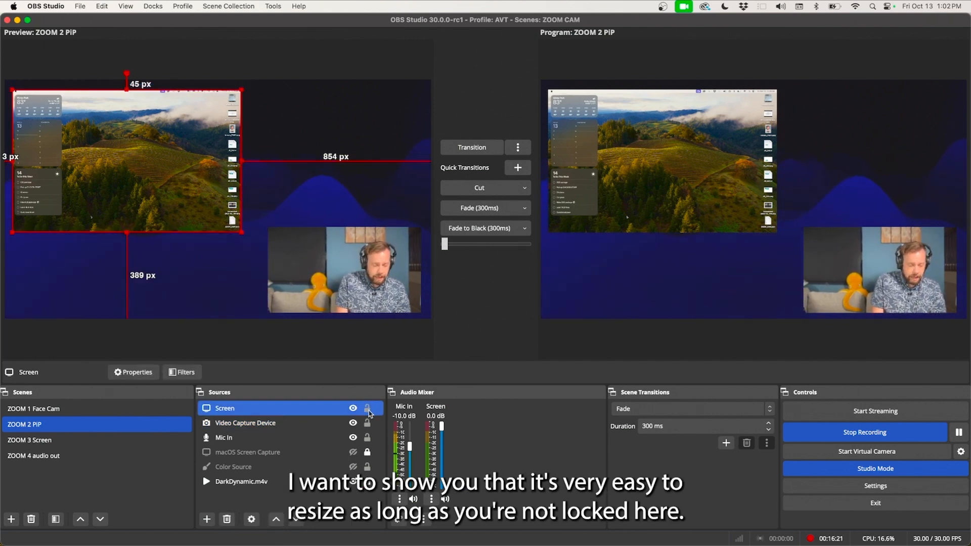
{"action": "left_click_drag", "start_coordinate": [242, 233], "coordinate": [200, 226]}
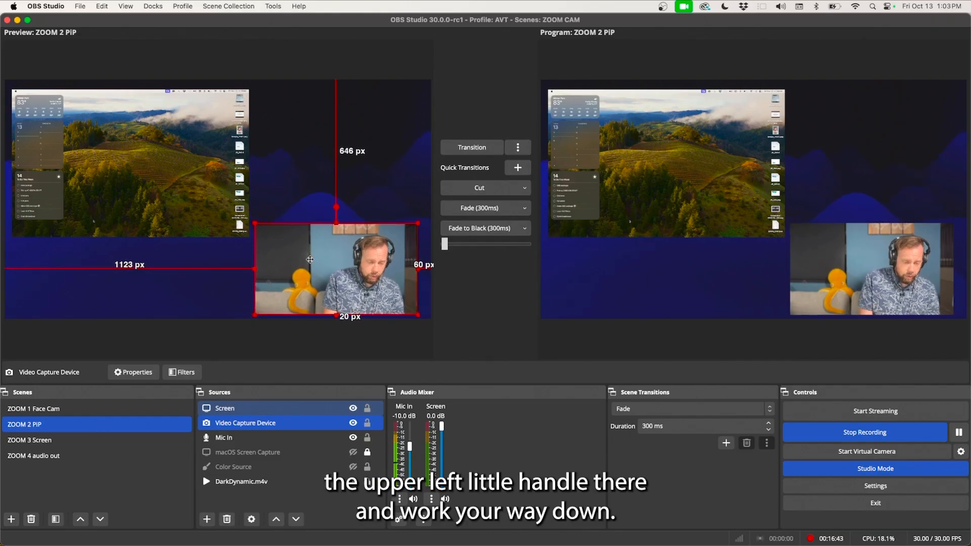
{"action": "left_click_drag", "start_coordinate": [309, 260], "coordinate": [311, 260]}
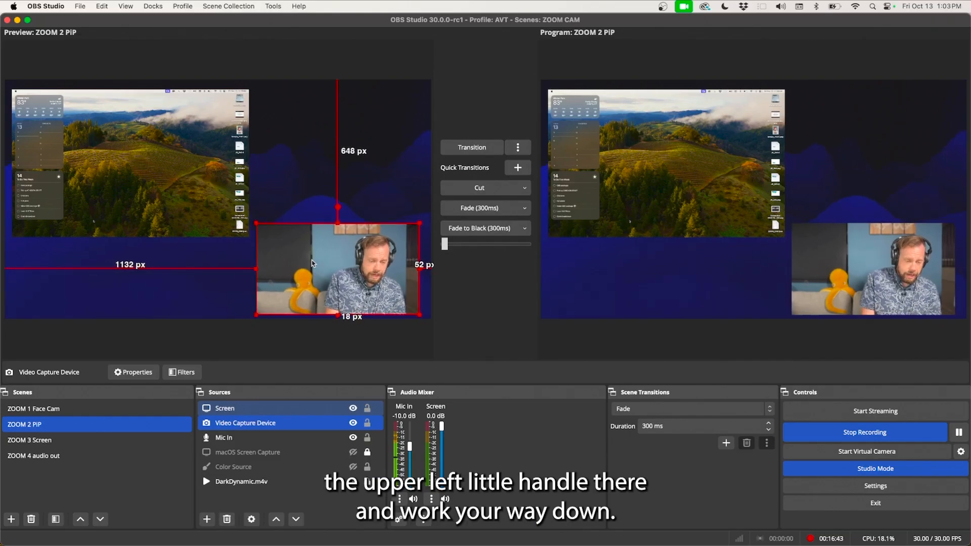
Shrink Video Capture Device slightly in ZOOM 2 PiP and place it about 50 px from the right edge and 34 px from the bottom
{"action": "left_click_drag", "start_coordinate": [255, 223], "coordinate": [260, 225]}
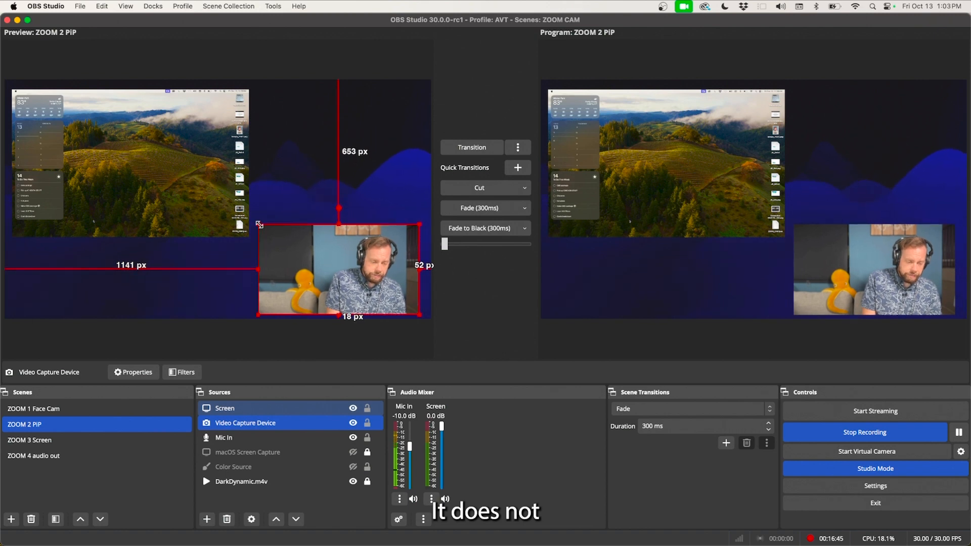
{"action": "left_click_drag", "start_coordinate": [311, 255], "coordinate": [312, 252]}
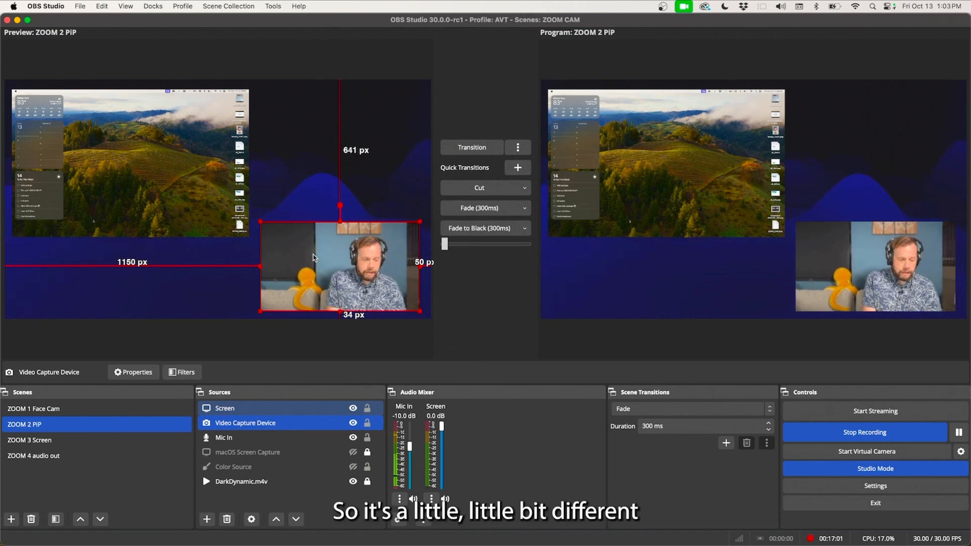
{"action": "left_click_drag", "start_coordinate": [326, 275], "coordinate": [327, 278]}
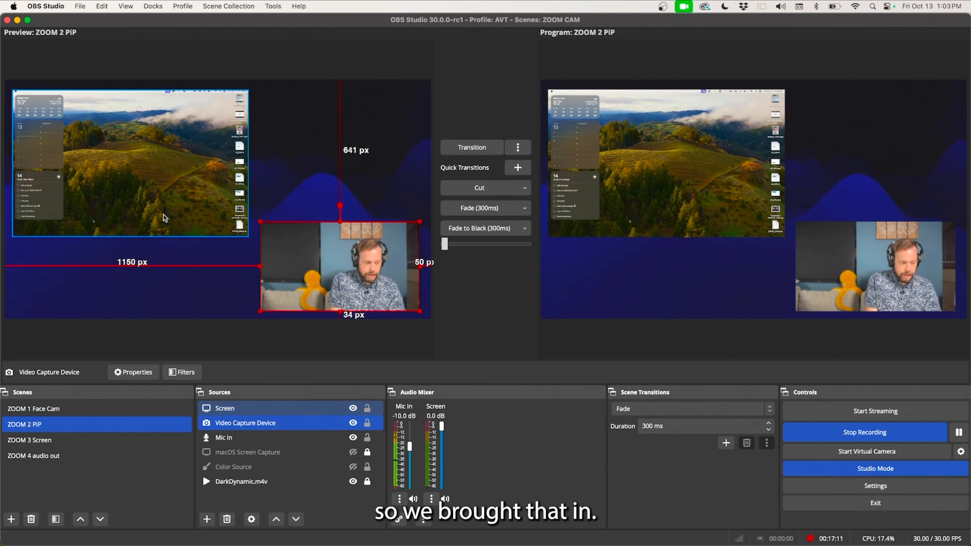
Open the properties of the Screen source and turn Hide OBS from capture off and back on
{"action": "left_click", "coordinate": [241, 412]}
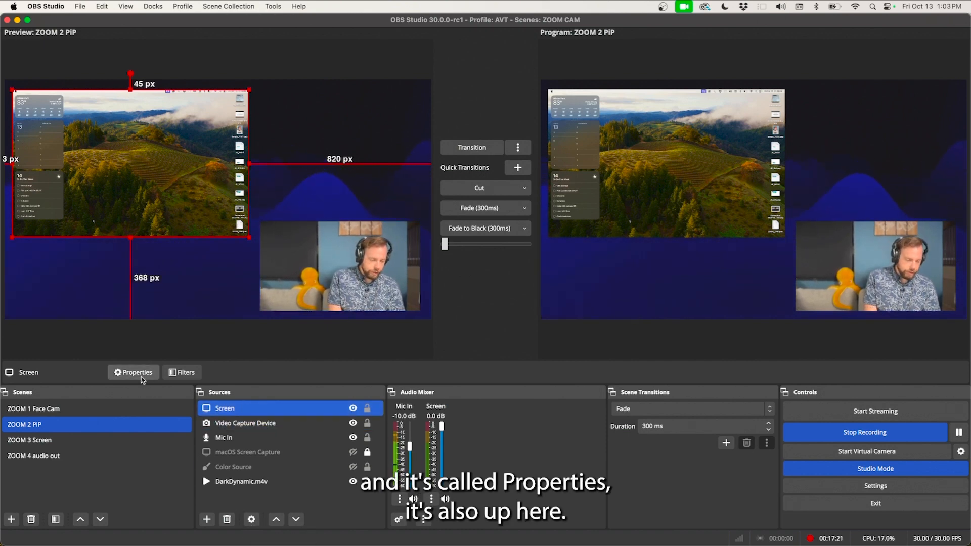
{"action": "right_click", "coordinate": [253, 414]}
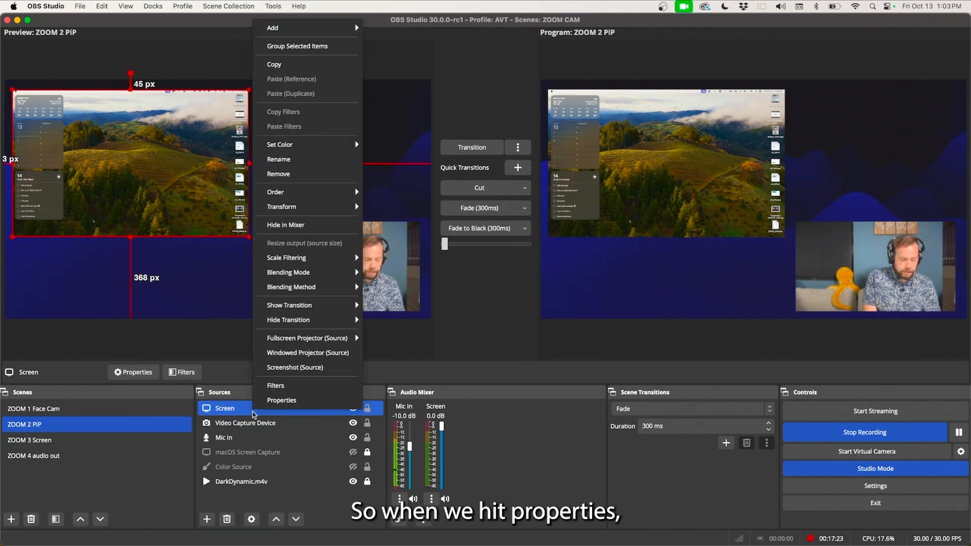
{"action": "left_click", "coordinate": [282, 402]}
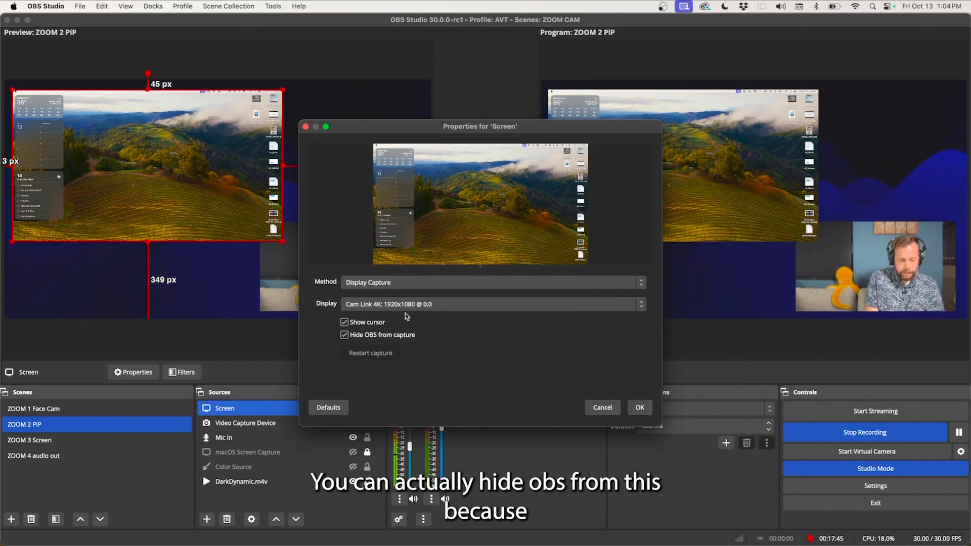
{"action": "left_click", "coordinate": [345, 335]}
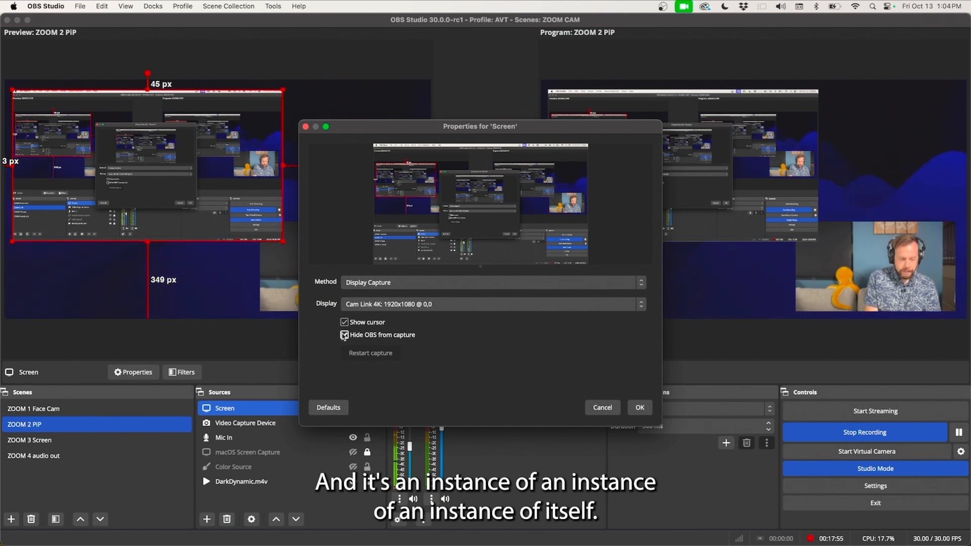
{"action": "left_click", "coordinate": [345, 335]}
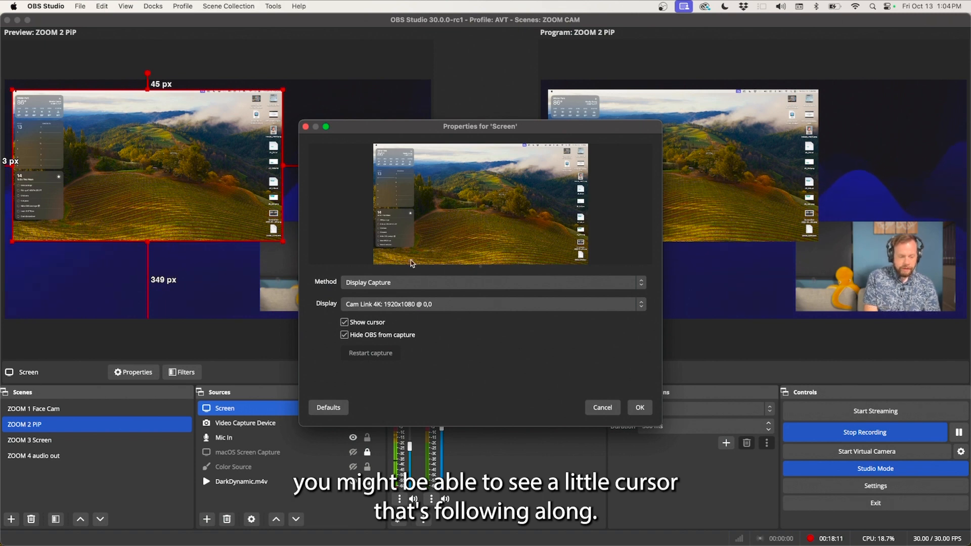
Look at the Screen source's capture methods, bring up the obsproject.com page in Safari and switch back to OBS Studio
{"action": "left_click", "coordinate": [379, 282]}
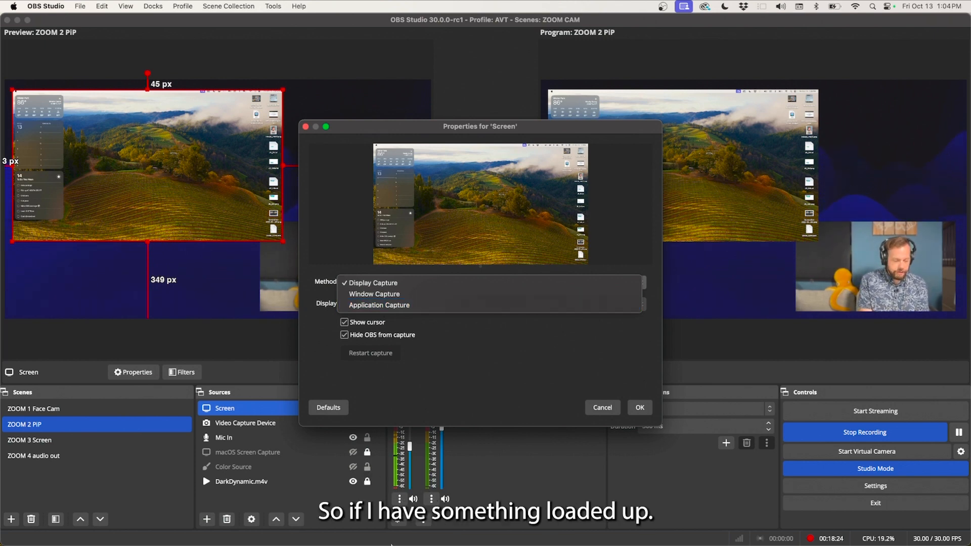
{"action": "left_click", "coordinate": [605, 408]}
{"action": "mouse_move", "coordinate": [494, 544]}
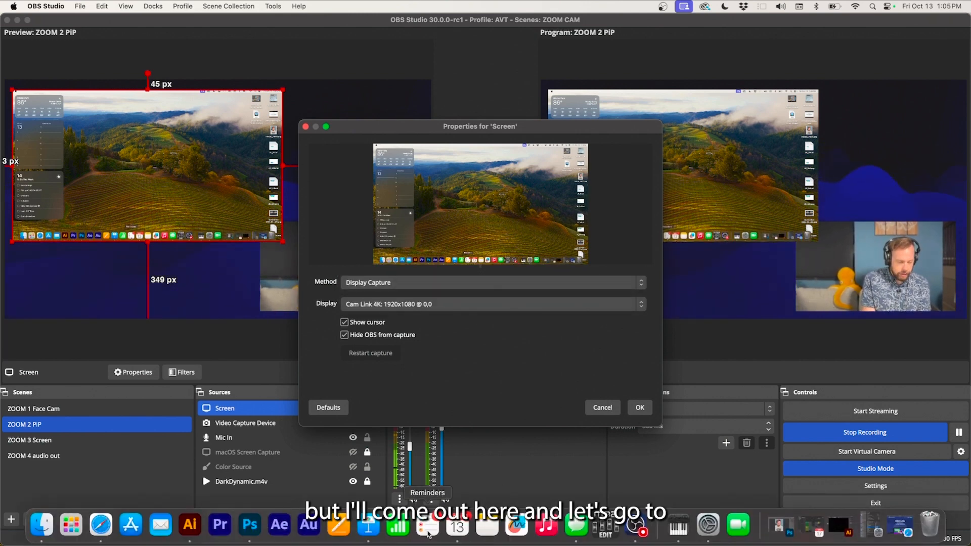
{"action": "left_click", "coordinate": [102, 531]}
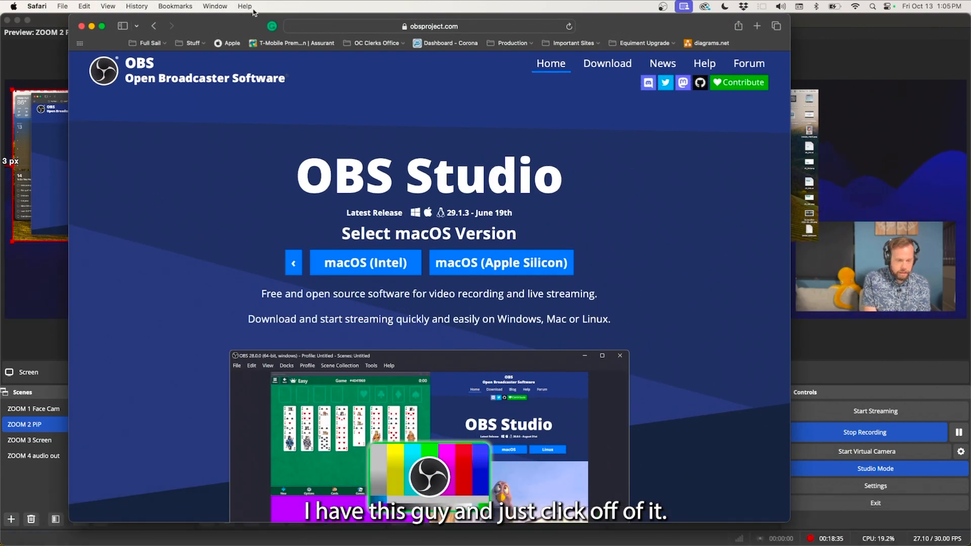
{"action": "left_click", "coordinate": [882, 18]}
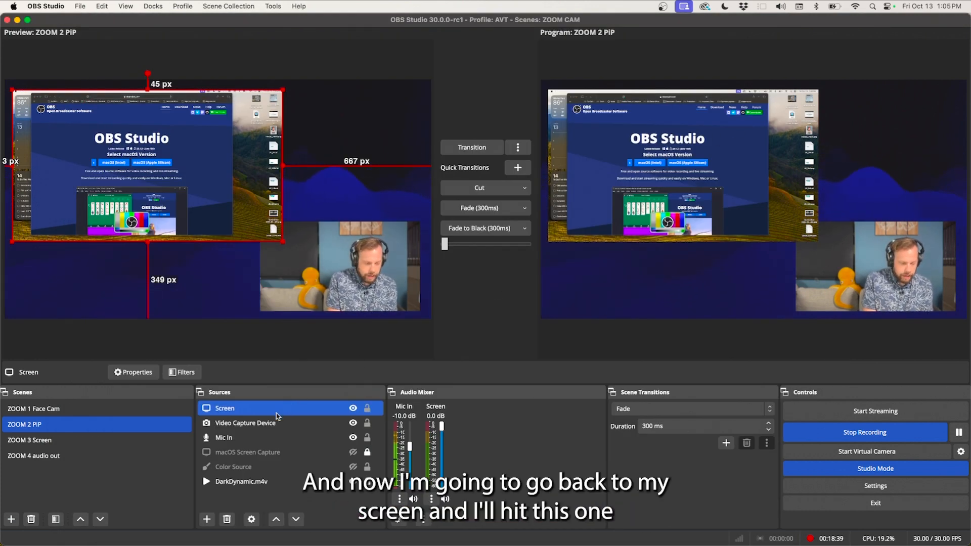
Reopen the Screen source's properties without saving the pending changes
{"action": "left_click", "coordinate": [251, 520]}
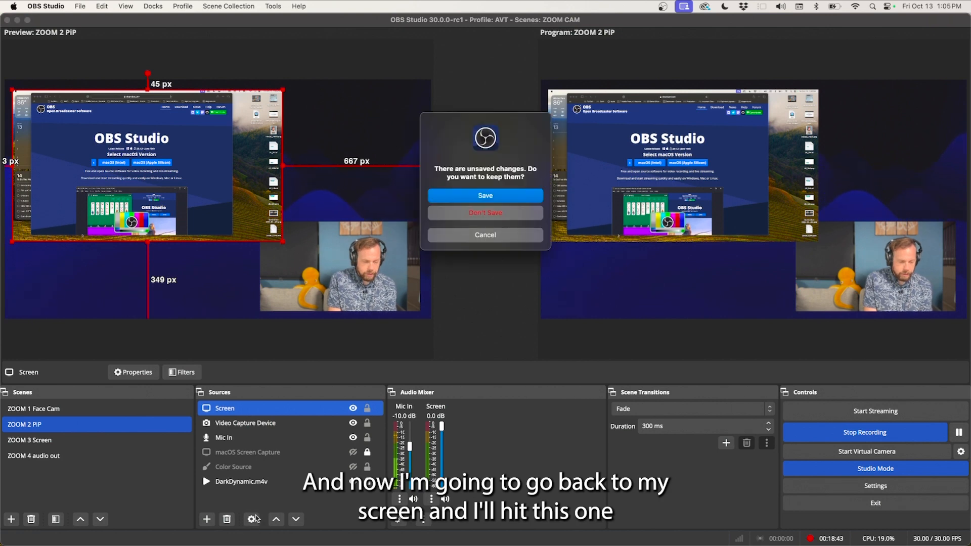
{"action": "left_click", "coordinate": [484, 238]}
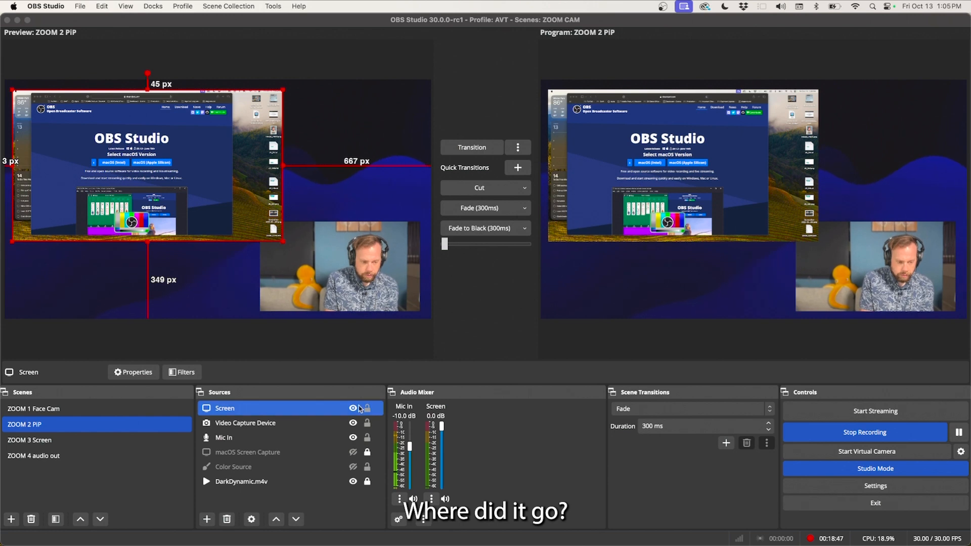
{"action": "double_click", "coordinate": [265, 412]}
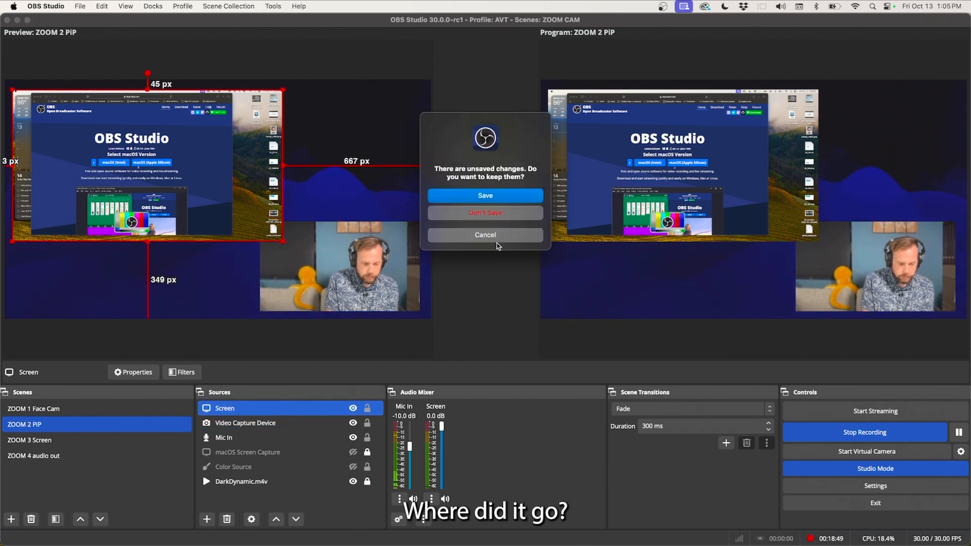
{"action": "left_click", "coordinate": [497, 213]}
{"action": "left_click", "coordinate": [497, 214]}
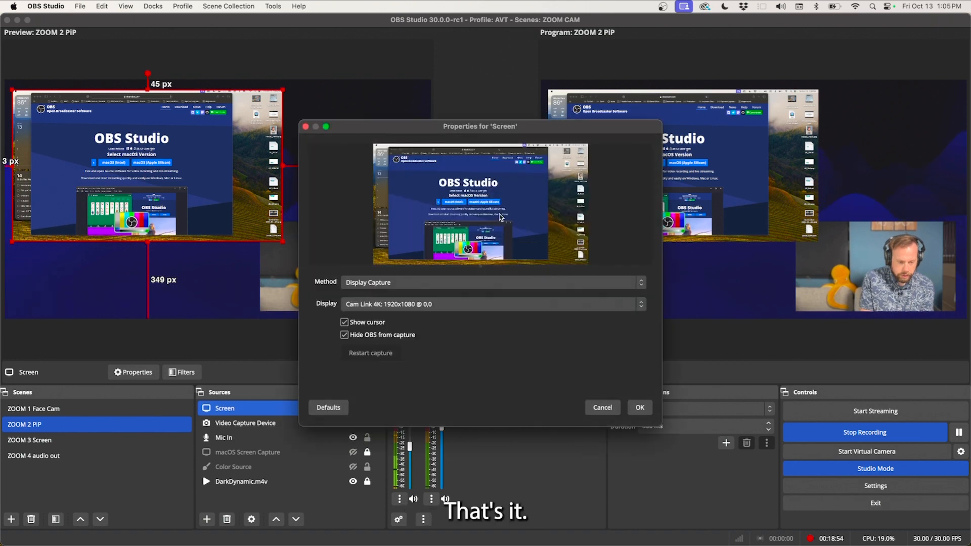
Set the Screen source's method to Application Capture with Safari as the captured application
{"action": "left_click", "coordinate": [377, 292]}
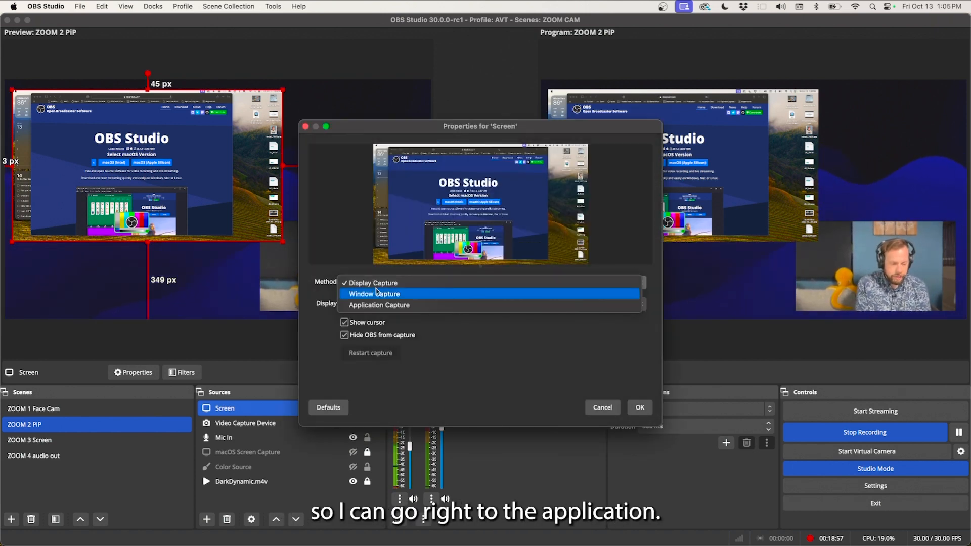
{"action": "left_click", "coordinate": [369, 306]}
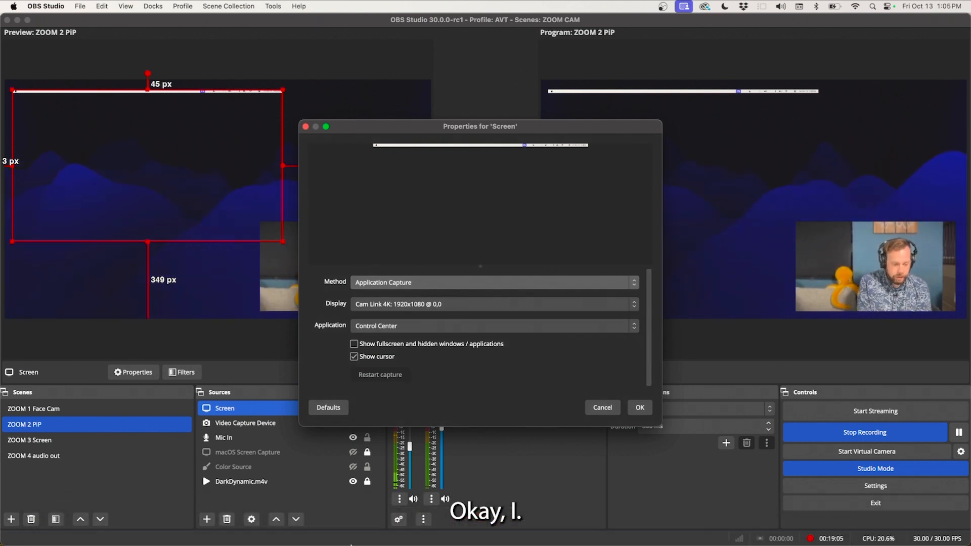
{"action": "left_click", "coordinate": [455, 326]}
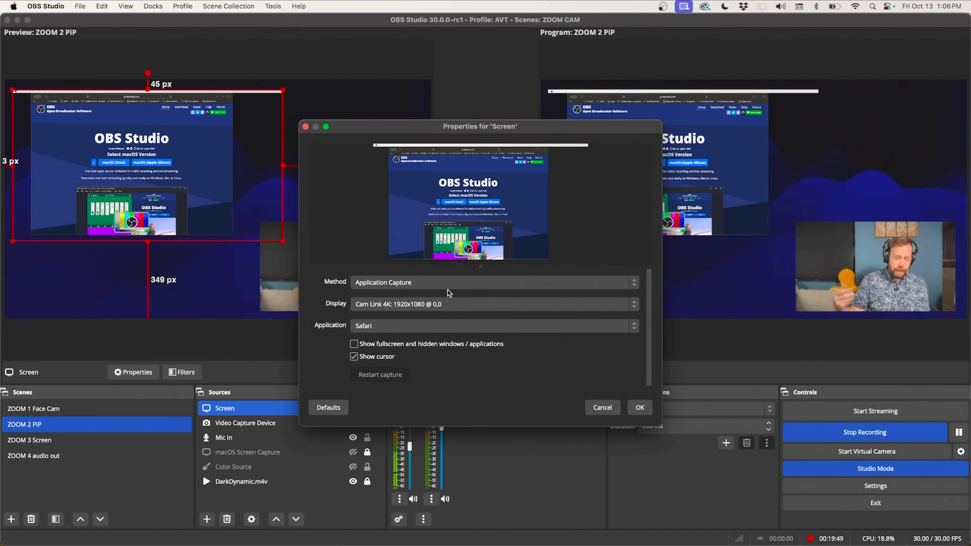
Try Window Capture with [Safari] Window for the Screen source, then restore the Display Capture method
{"action": "left_click", "coordinate": [449, 293]}
{"action": "left_click", "coordinate": [436, 272]}
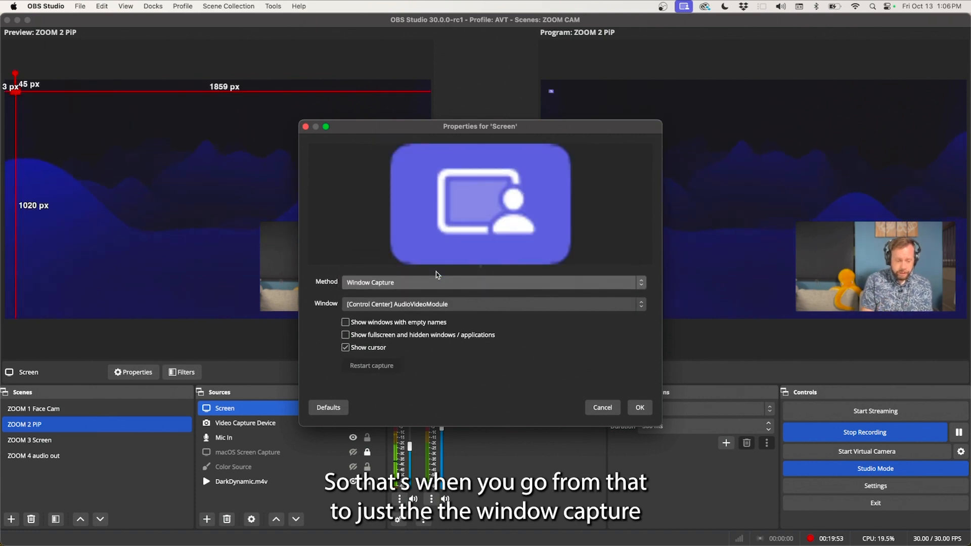
{"action": "left_click", "coordinate": [439, 305]}
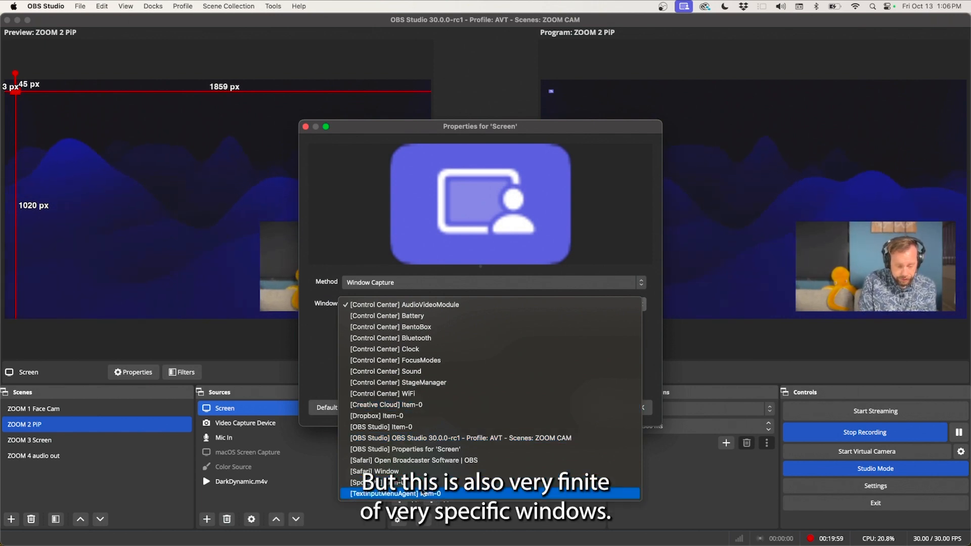
{"action": "left_click", "coordinate": [419, 472]}
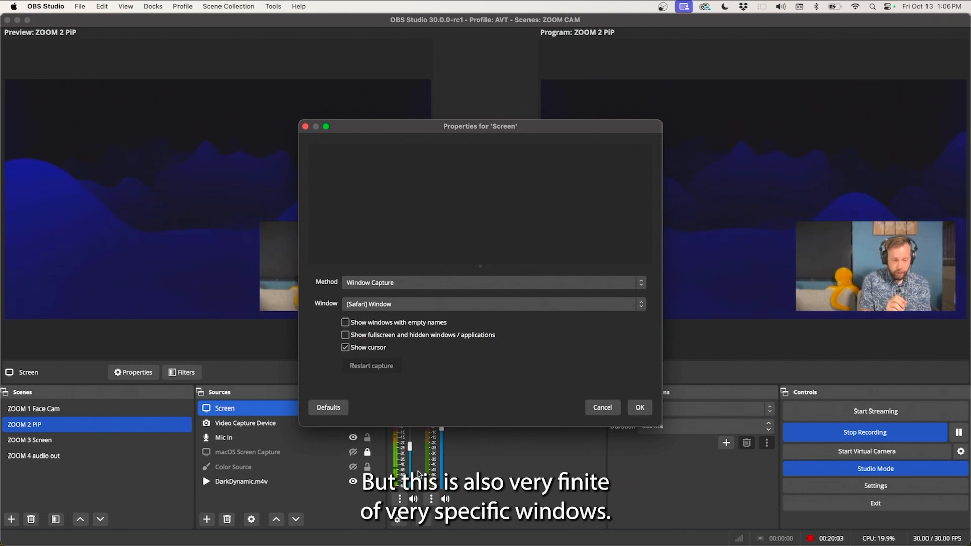
{"action": "left_click", "coordinate": [435, 287]}
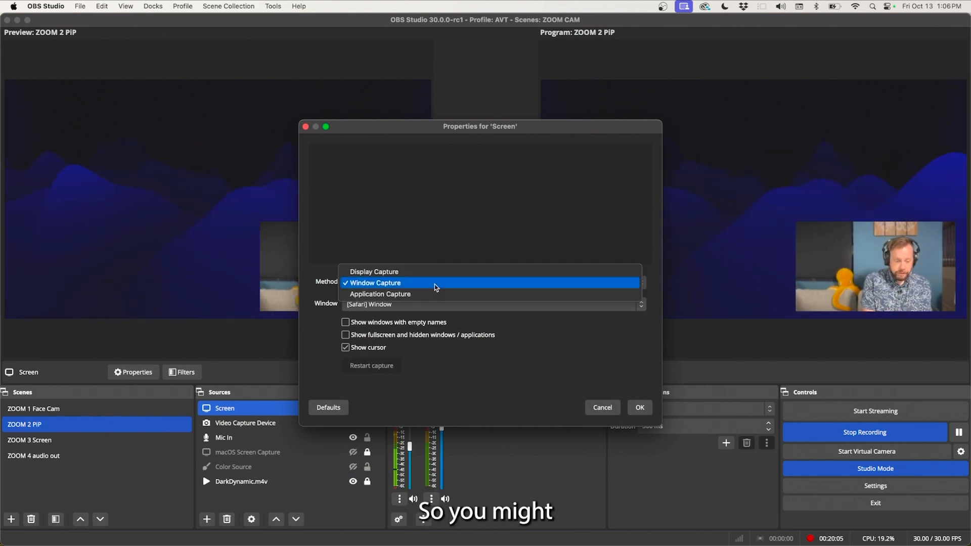
{"action": "left_click", "coordinate": [429, 274]}
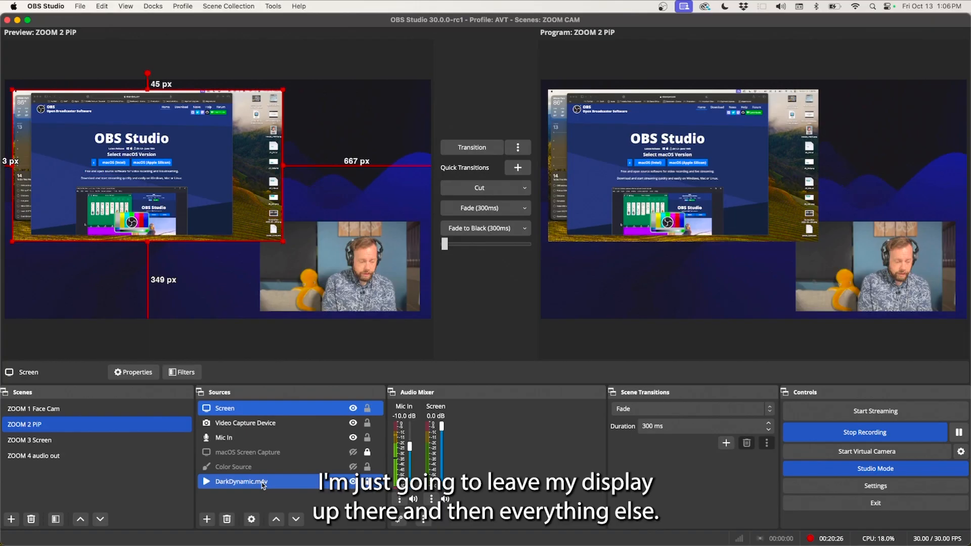
Select DarkDynamic.m4v, then step through the four ZOOM scenes in the preview to compare their shared sources and Mic In, ending on ZOOM 1 Face Cam
{"action": "left_click", "coordinate": [256, 483]}
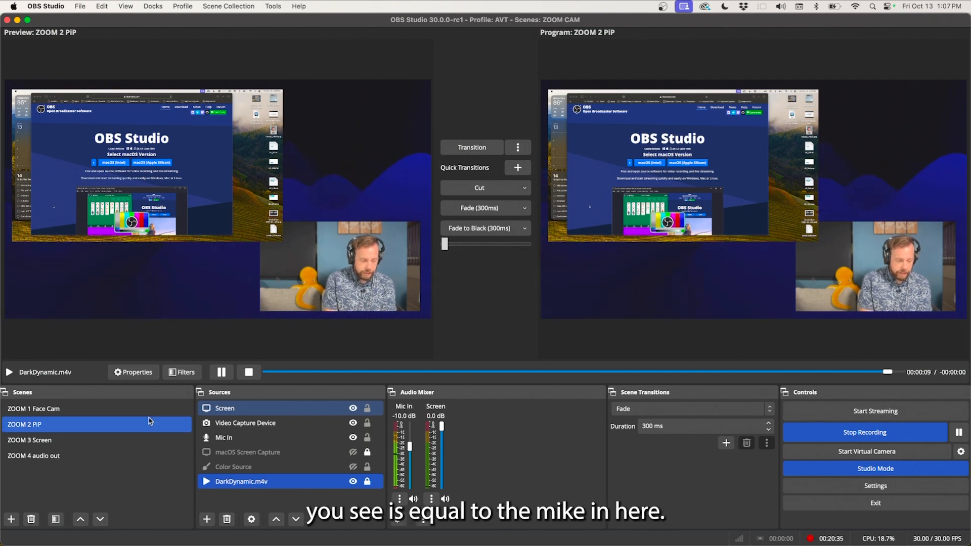
{"action": "left_click", "coordinate": [134, 409]}
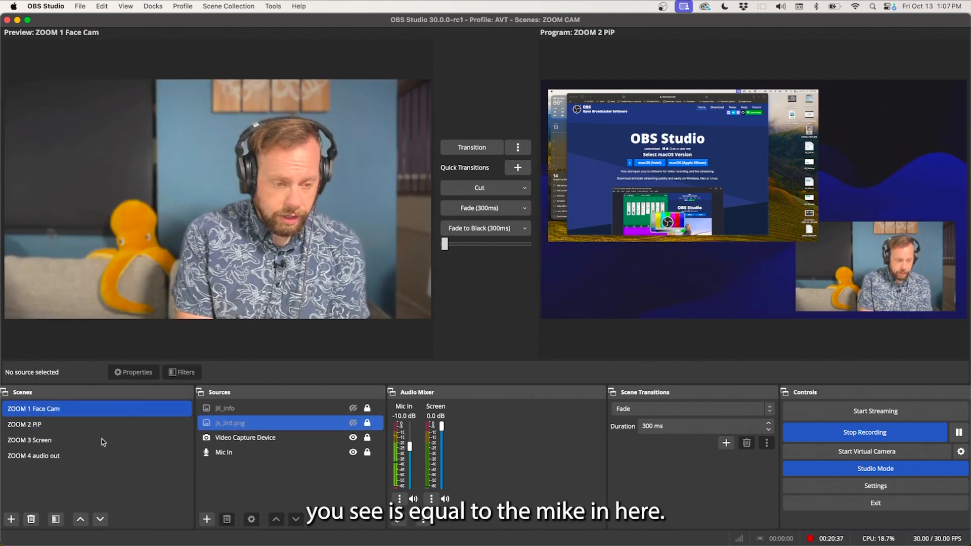
{"action": "left_click", "coordinate": [72, 427]}
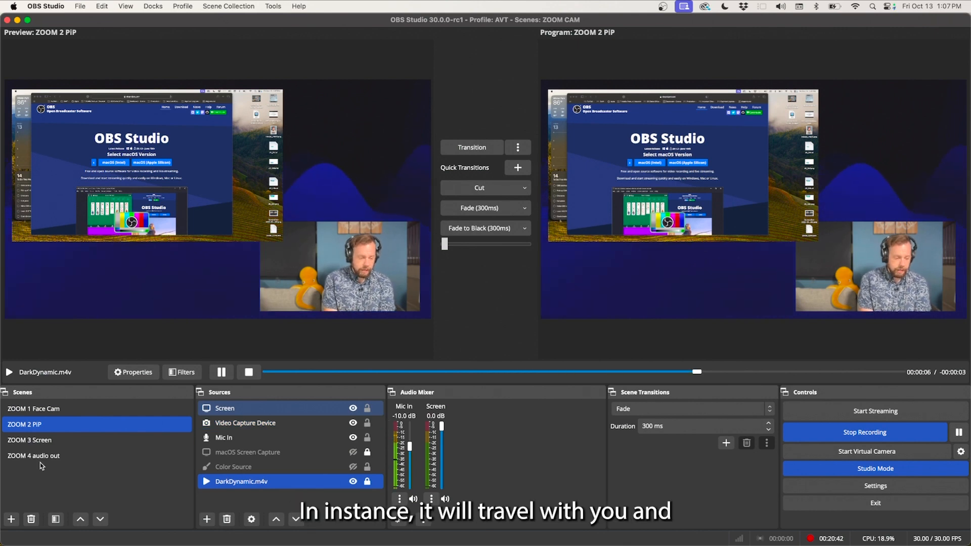
{"action": "left_click", "coordinate": [49, 444]}
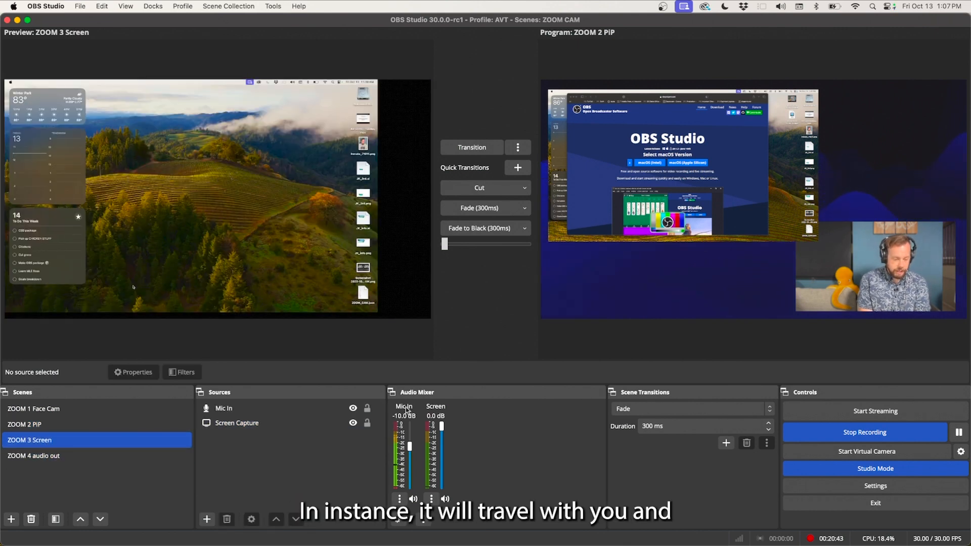
{"action": "left_click", "coordinate": [65, 455]}
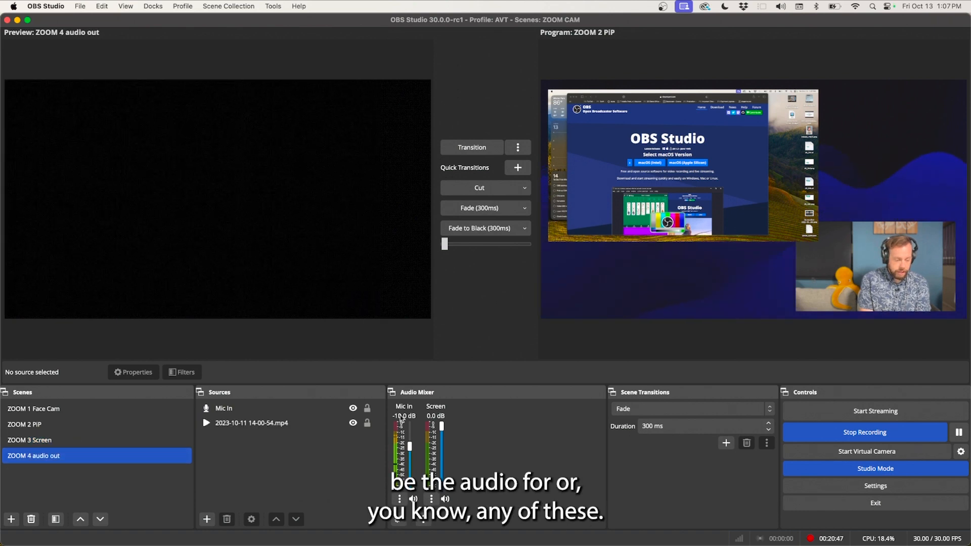
{"action": "left_click", "coordinate": [49, 440]}
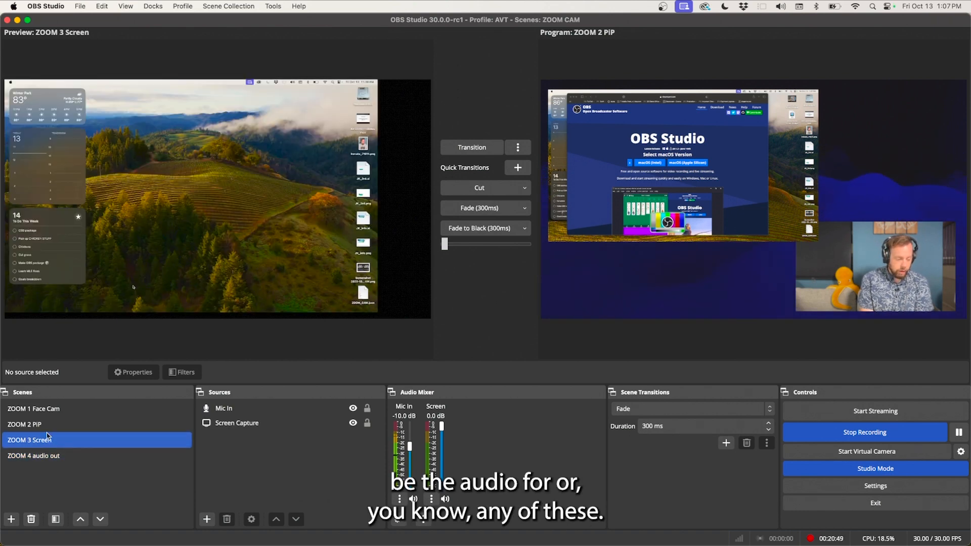
{"action": "left_click", "coordinate": [46, 431]}
{"action": "left_click", "coordinate": [48, 410]}
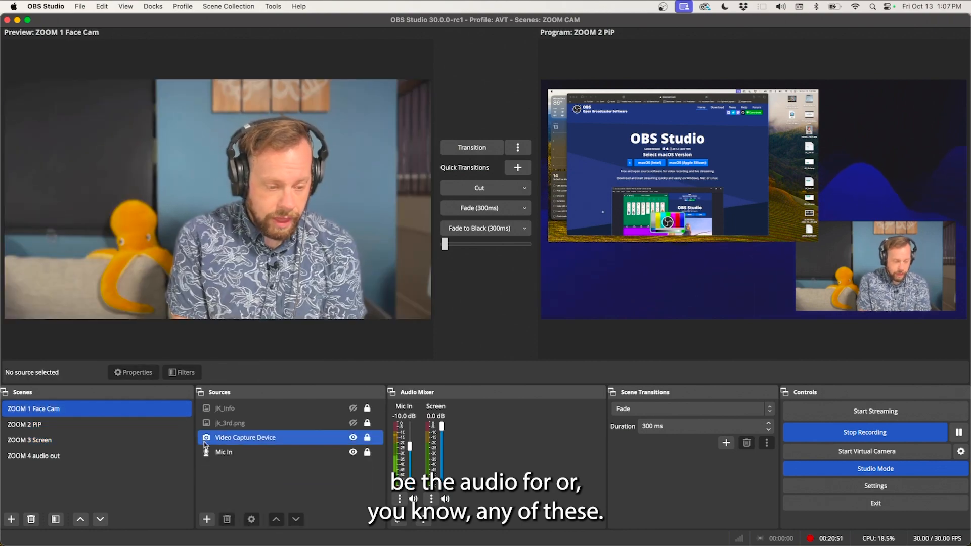
{"action": "left_click", "coordinate": [230, 453]}
{"action": "left_click", "coordinate": [230, 440]}
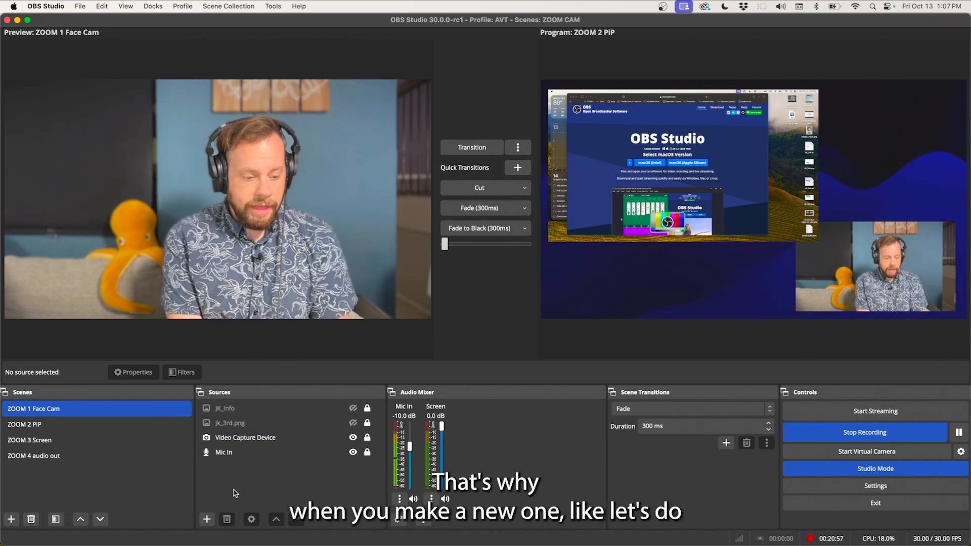
Try adding a video capture source to ZOOM 1 Face Cam by reusing the existing Video Capture Device, then cancel it
{"action": "left_click", "coordinate": [207, 519]}
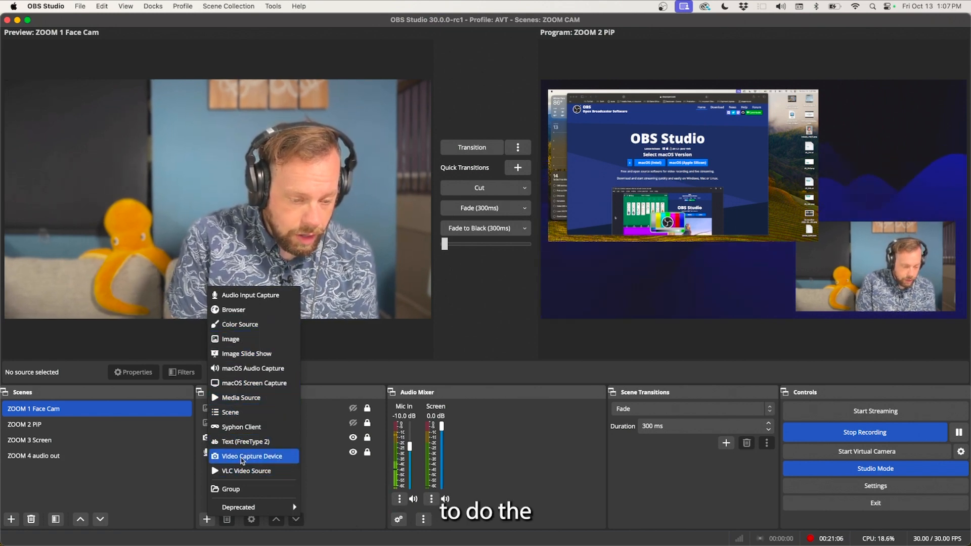
{"action": "left_click", "coordinate": [243, 457]}
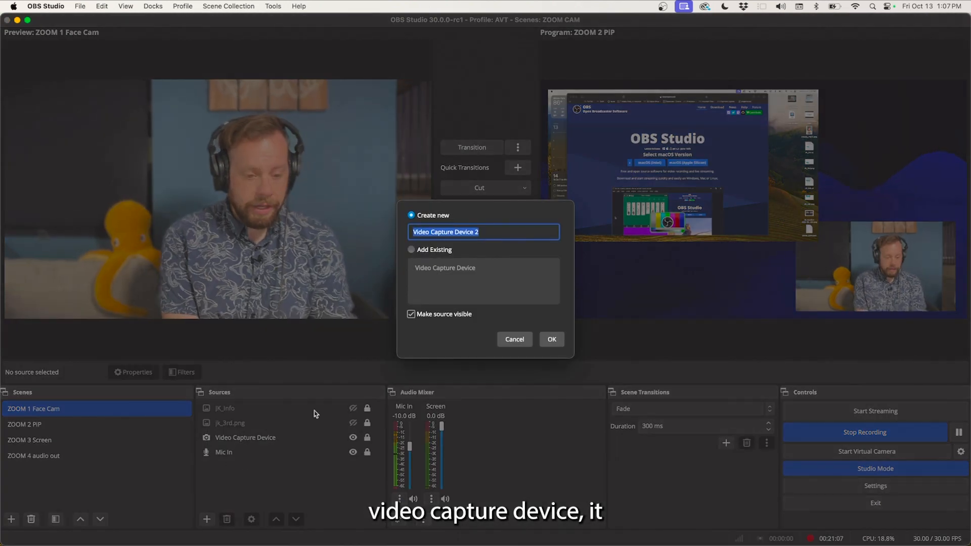
{"action": "left_click", "coordinate": [411, 252]}
{"action": "left_click", "coordinate": [431, 272]}
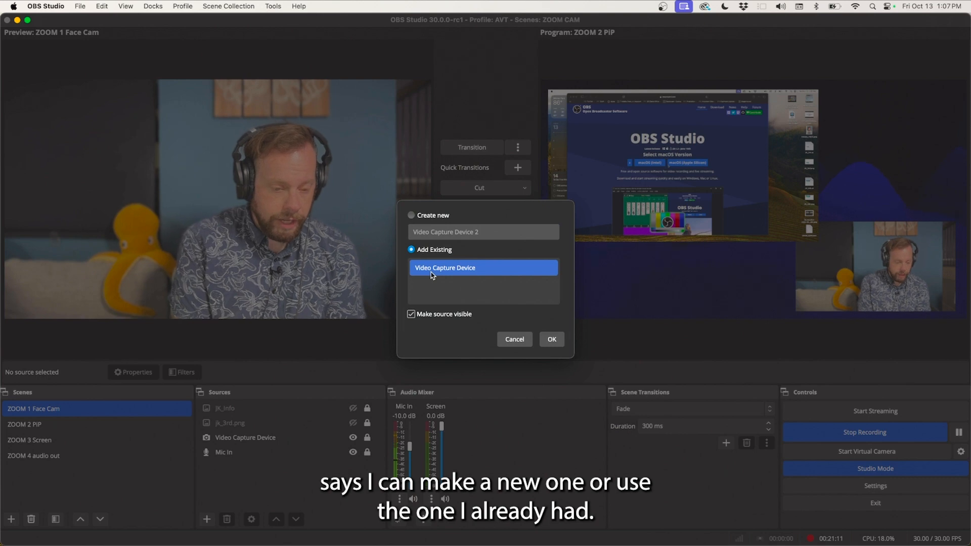
{"action": "left_click", "coordinate": [514, 339]}
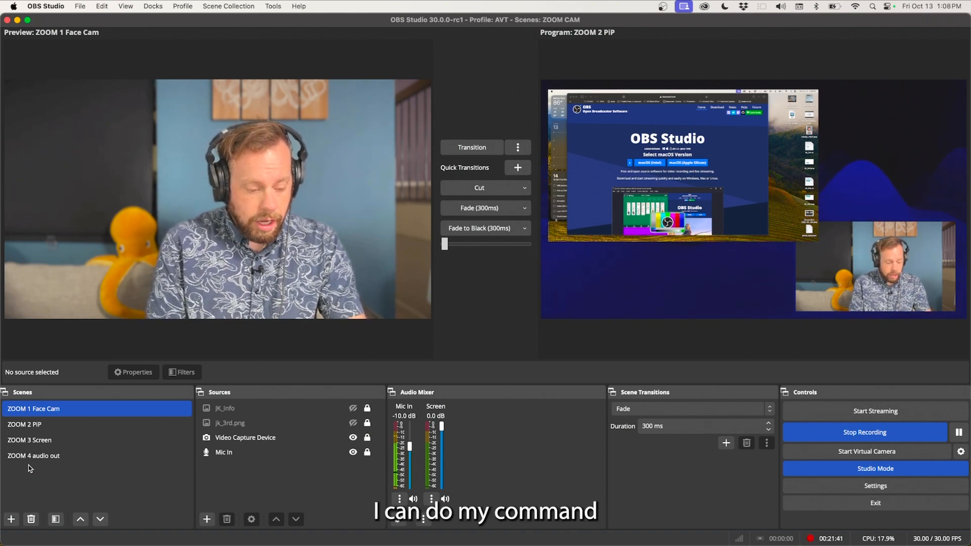
Preview ZOOM 3 Screen, shrink and reposition its Screen Capture to fit the canvas with side gaps of about 108 and 92 px, and cut it to program
{"action": "key", "text": "super+3"}
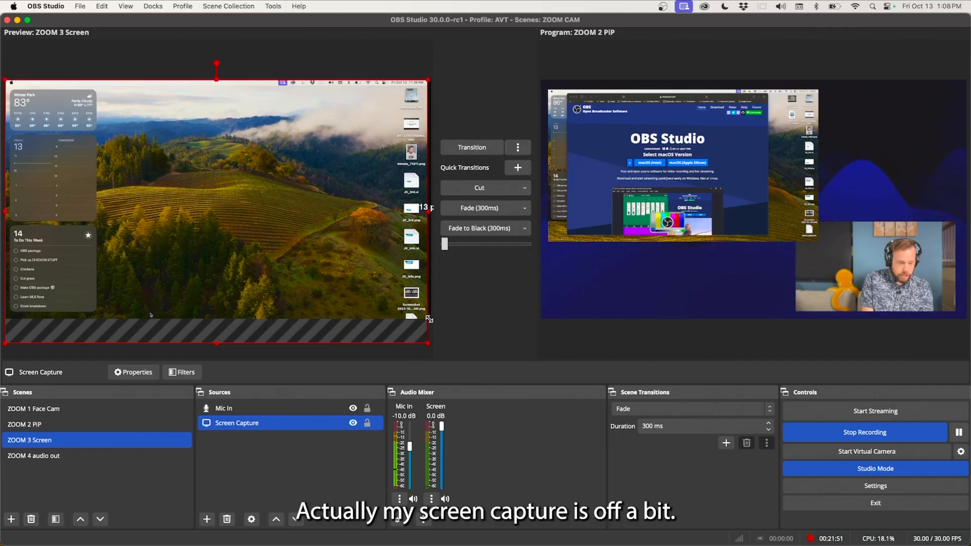
{"action": "left_click_drag", "start_coordinate": [429, 319], "coordinate": [376, 310]}
{"action": "left_click_drag", "start_coordinate": [297, 247], "coordinate": [322, 248]}
{"action": "mouse_move", "coordinate": [402, 82]}
{"action": "left_mouse_down"}
{"action": "mouse_move", "coordinate": [427, 73]}
{"action": "mouse_move", "coordinate": [429, 100]}
{"action": "mouse_move", "coordinate": [412, 105]}
{"action": "left_mouse_up"}
{"action": "left_click_drag", "start_coordinate": [356, 132], "coordinate": [354, 137]}
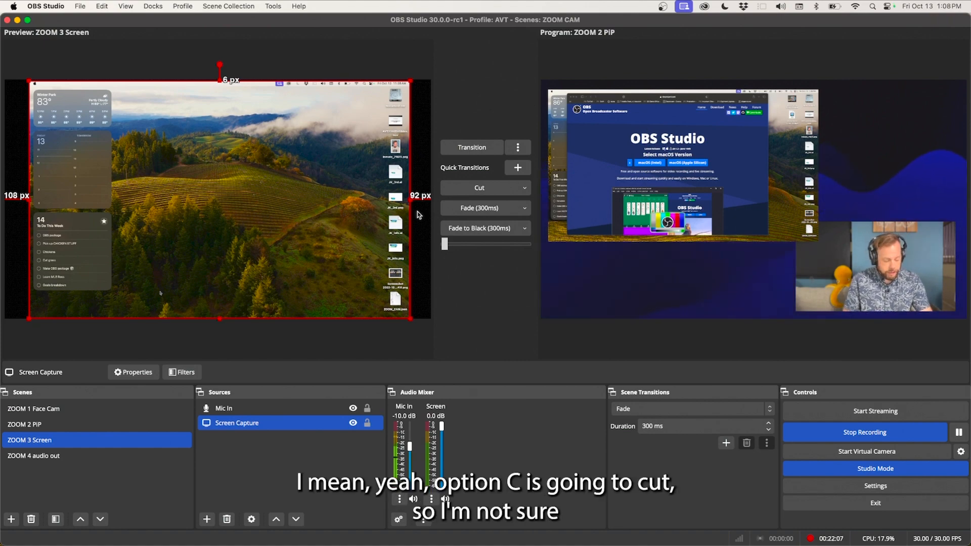
{"action": "key", "text": "alt+c"}
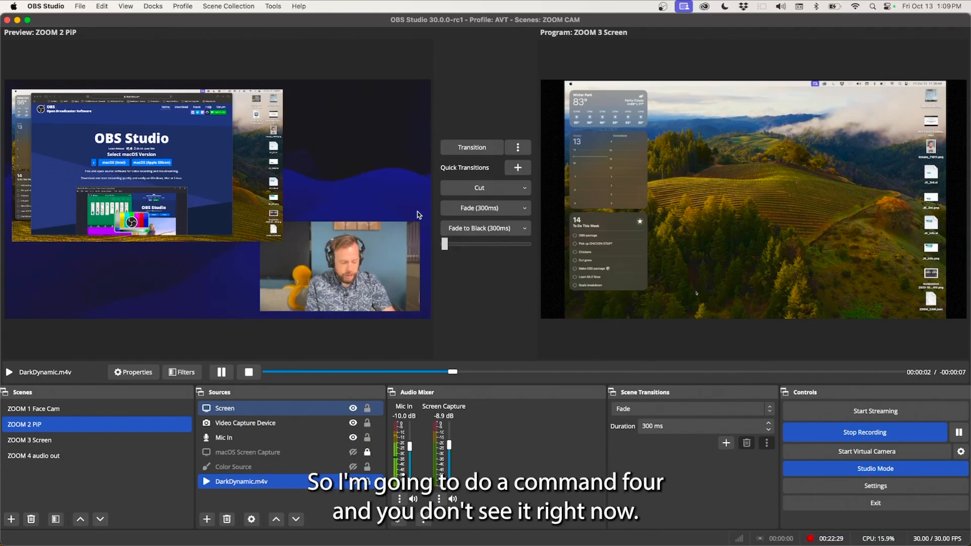
{"action": "key", "text": "super+4"}
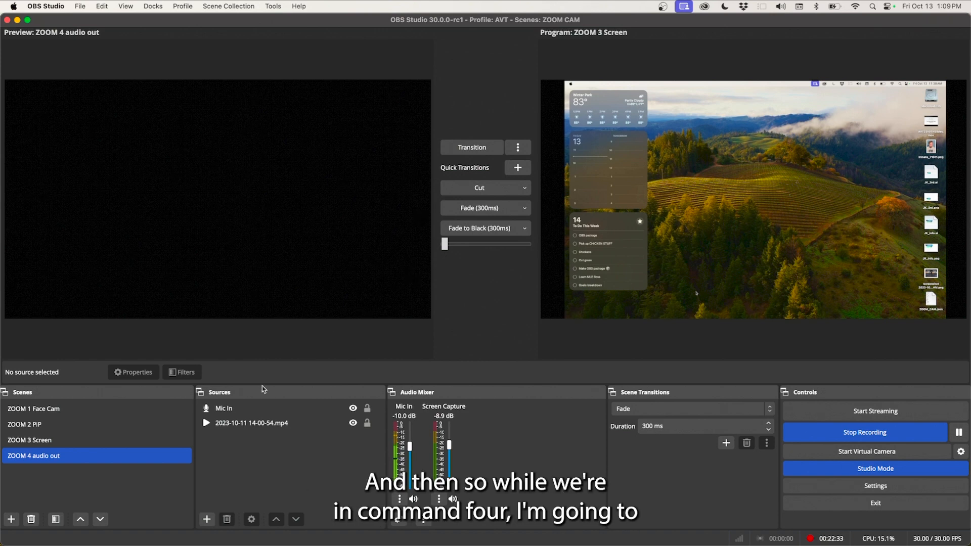
{"action": "left_click", "coordinate": [254, 424]}
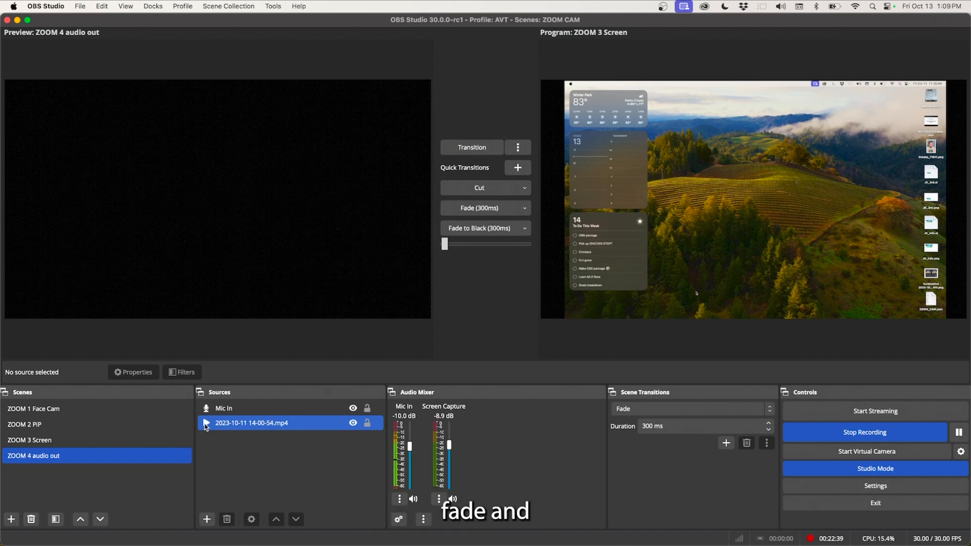
{"action": "left_click", "coordinate": [235, 424]}
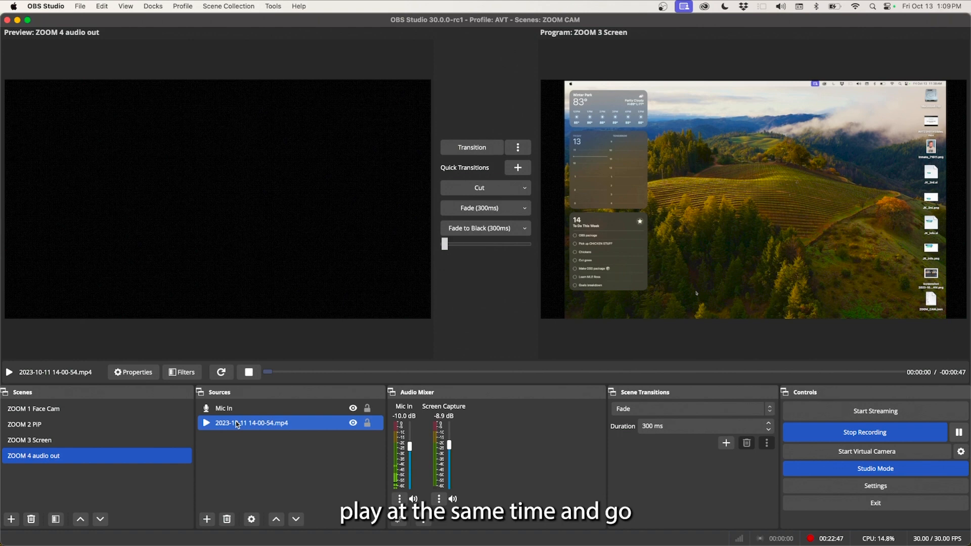
{"action": "double_click", "coordinate": [237, 424]}
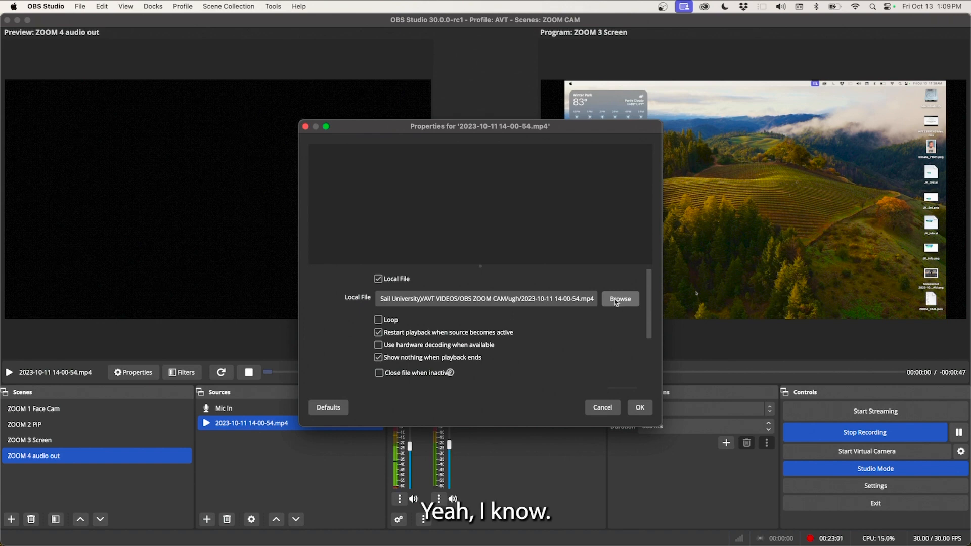
{"action": "left_click", "coordinate": [639, 407]}
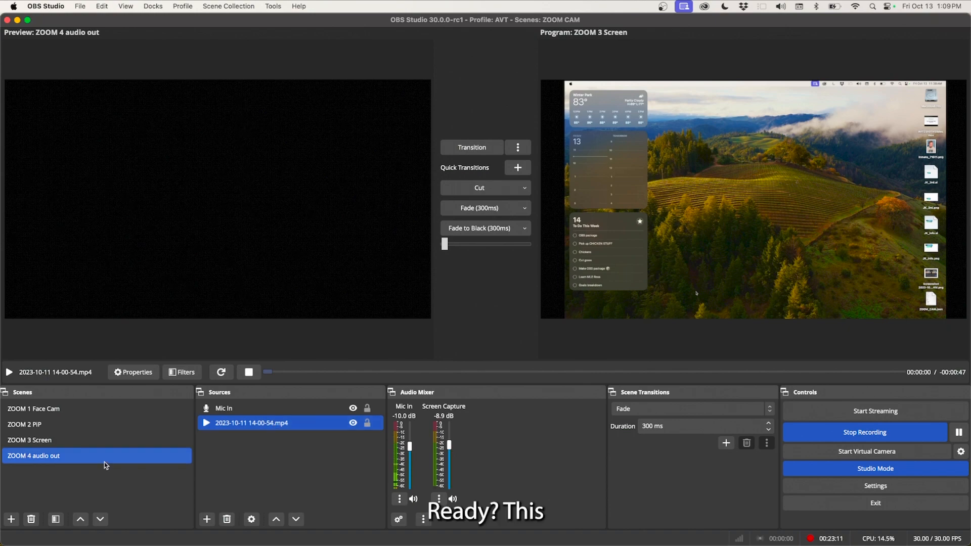
{"action": "key", "text": "alt+c"}
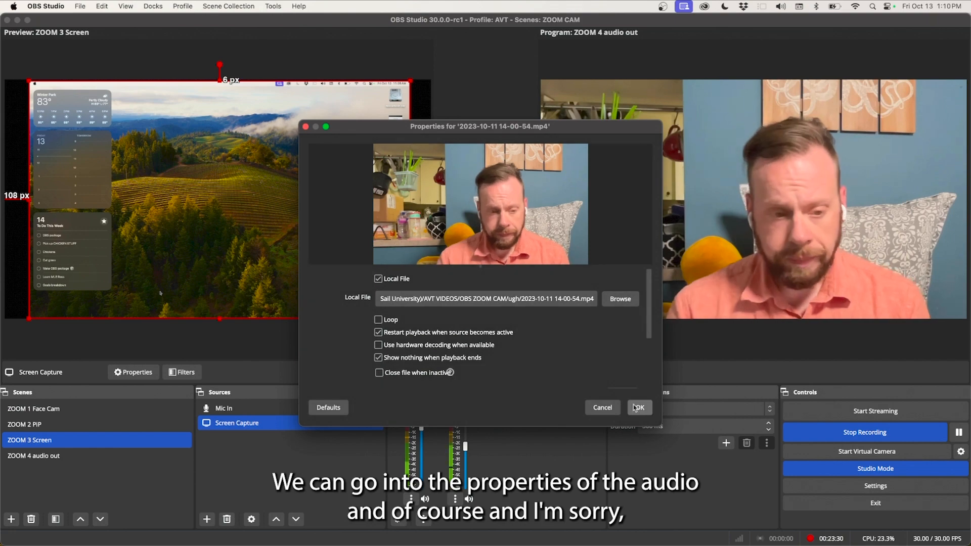
{"action": "left_click", "coordinate": [638, 408]}
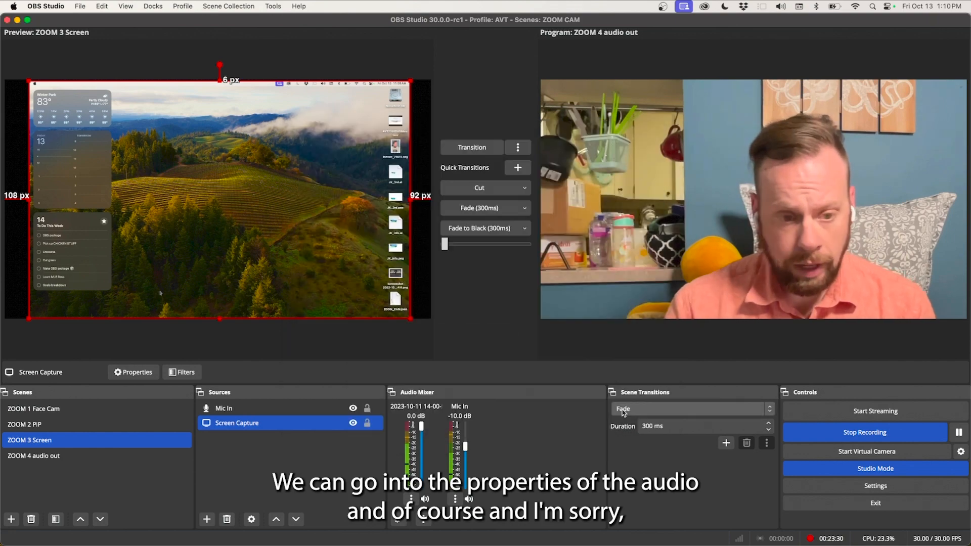
{"action": "left_click", "coordinate": [399, 520]}
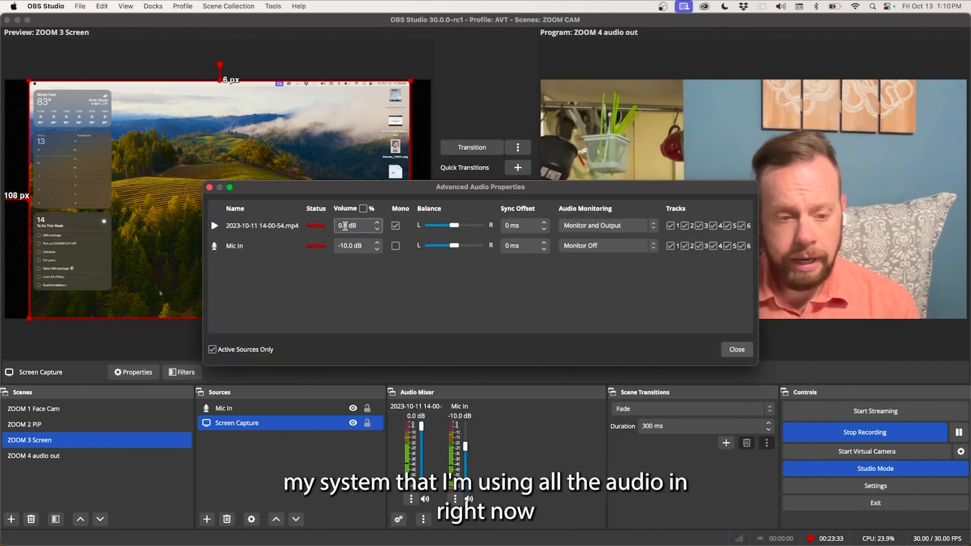
{"action": "left_click", "coordinate": [597, 227]}
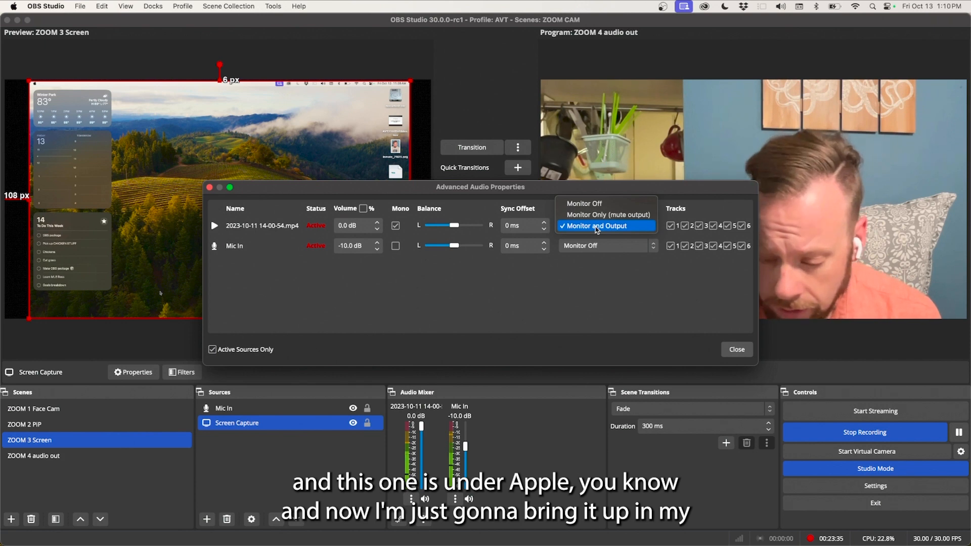
{"action": "left_click", "coordinate": [597, 227]}
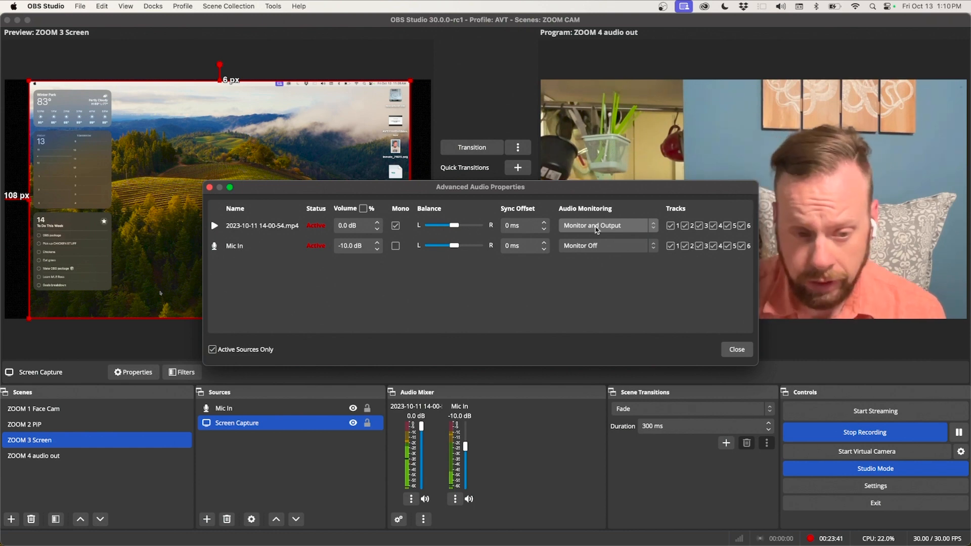
{"action": "left_click", "coordinate": [736, 350]}
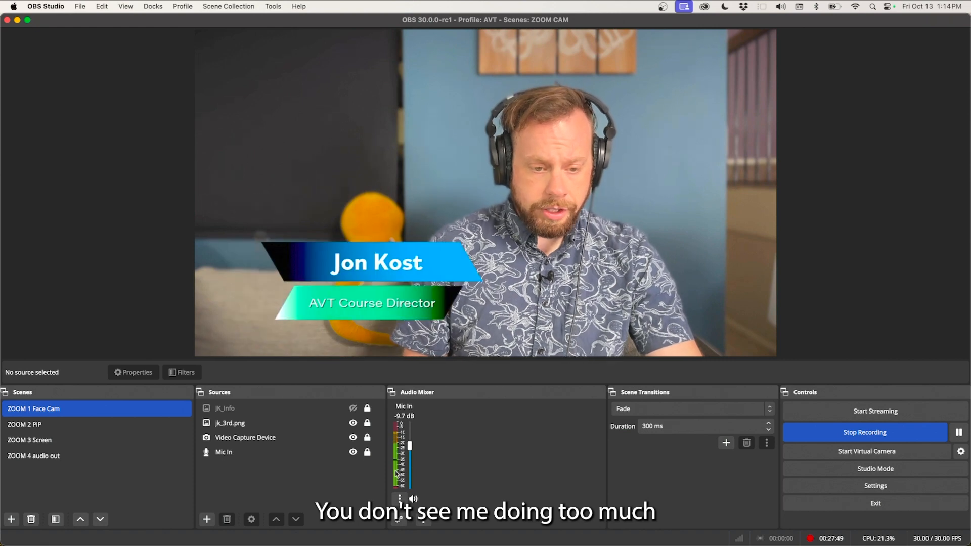
Show the contact-info overlay on ZOOM 1 Face Cam, then hide both it and the lower-third overlay
{"action": "key", "text": "F2"}
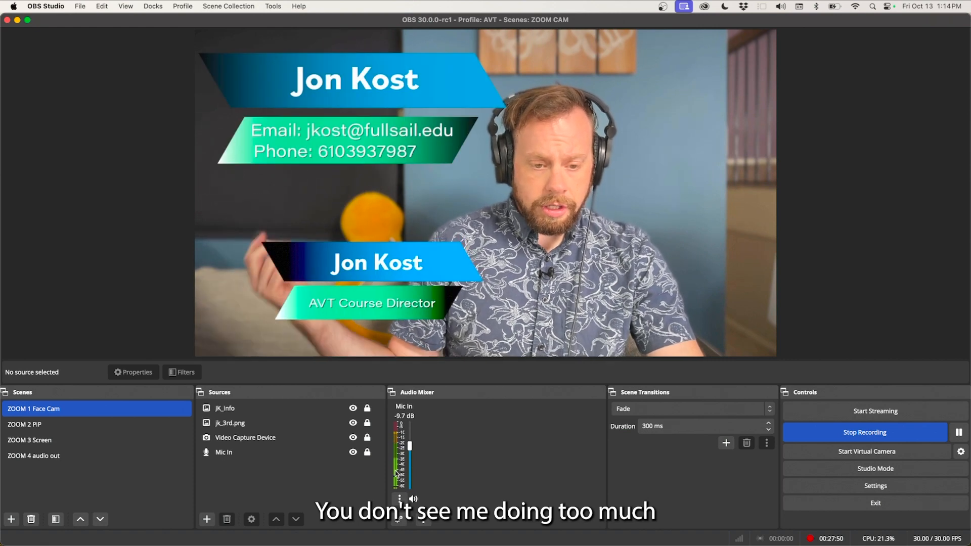
{"action": "key", "text": "F1"}
{"action": "key", "text": "F2"}
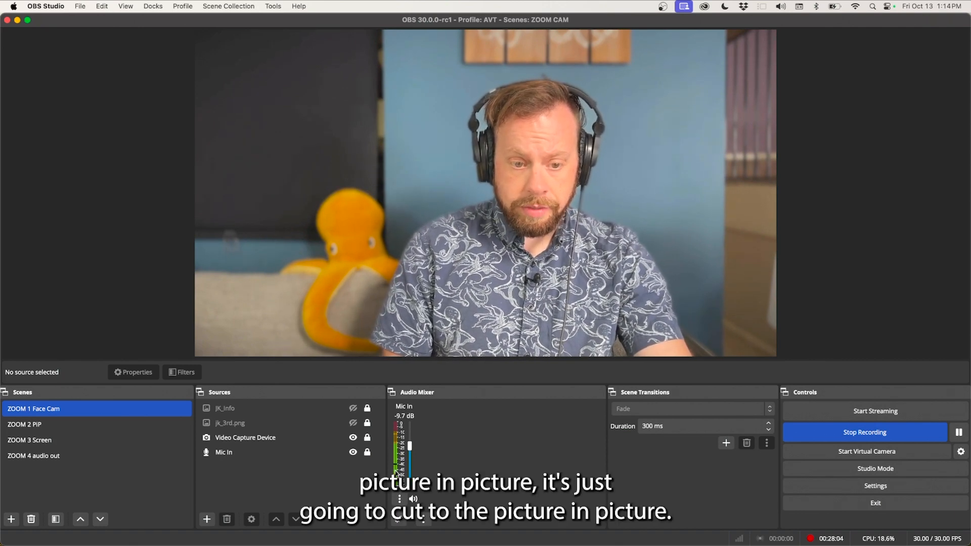
Switch the live output directly to ZOOM 2 PiP and back to ZOOM 1 Face Cam
{"action": "key", "text": "2"}
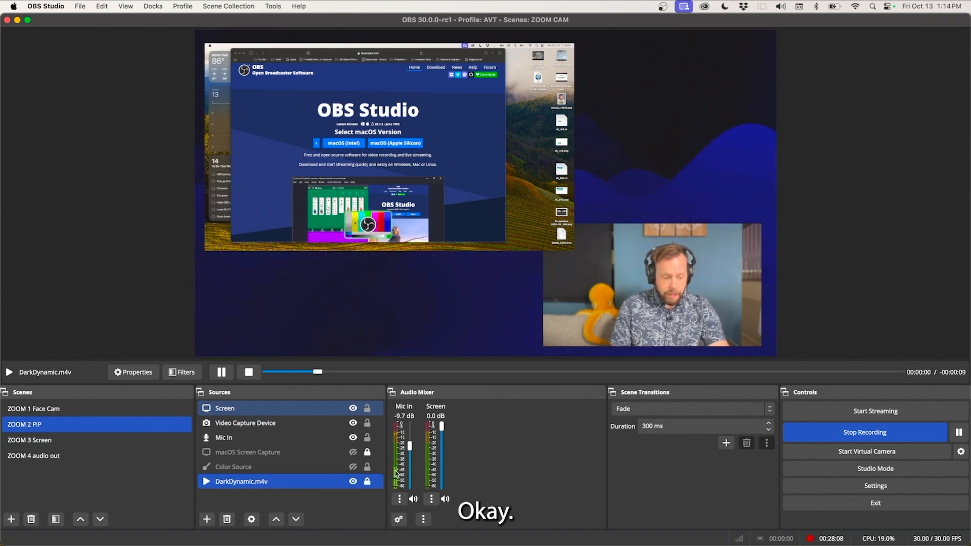
{"action": "key", "text": "1"}
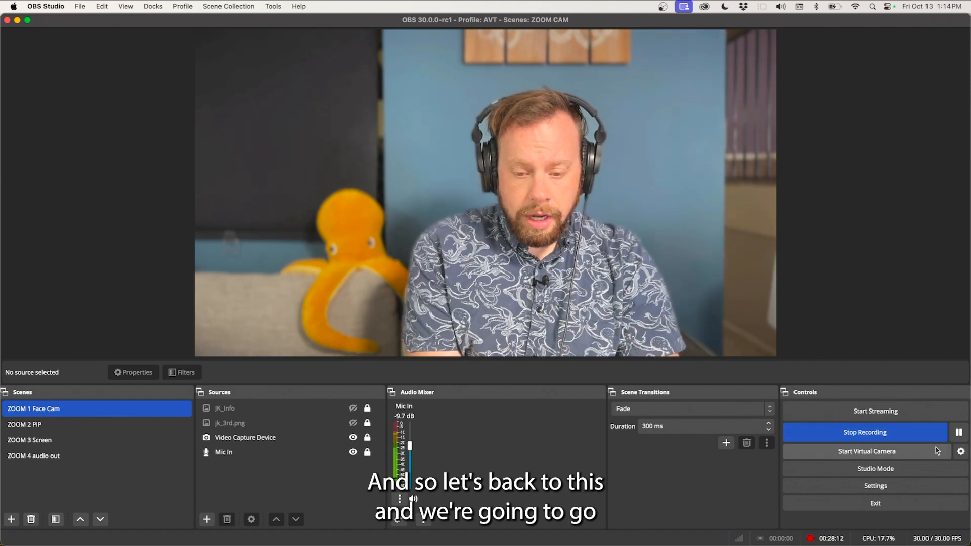
Enable Studio Mode, preview ZOOM 3 Screen, and return the preview to ZOOM 1 Face Cam
{"action": "left_click", "coordinate": [920, 466]}
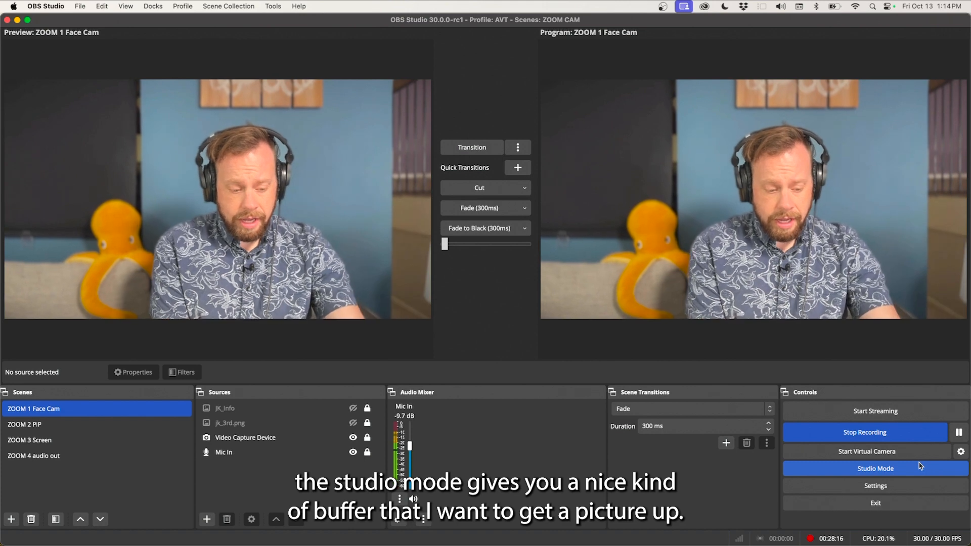
{"action": "key", "text": "Down"}
{"action": "key", "text": "Down"}
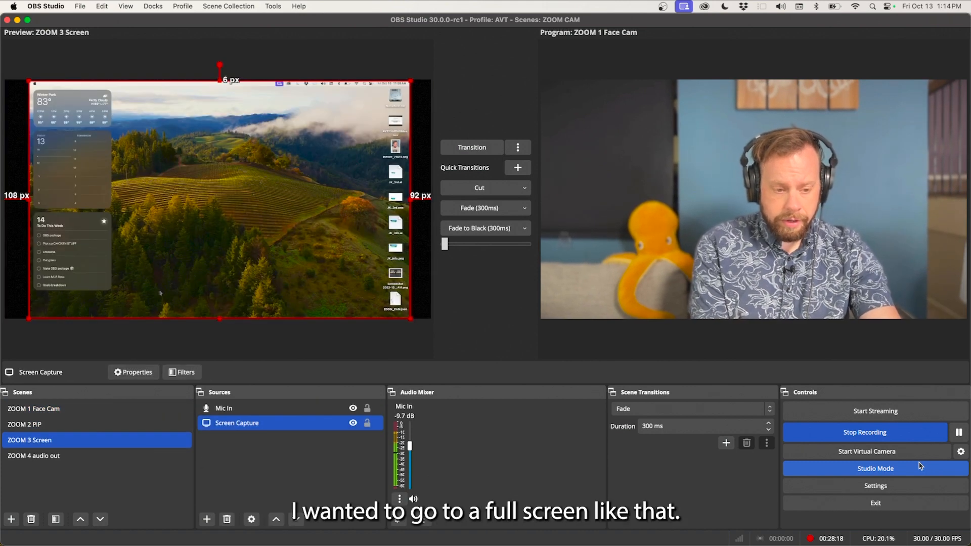
{"action": "key", "text": "Up"}
{"action": "key", "text": "Up"}
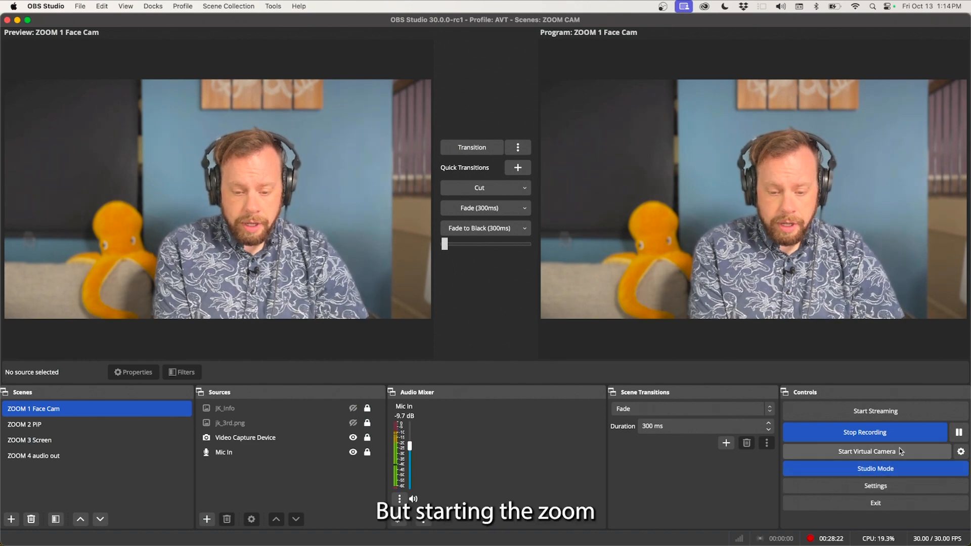
Start the virtual camera and confirm its output type as Program (Default)
{"action": "left_click", "coordinate": [899, 450]}
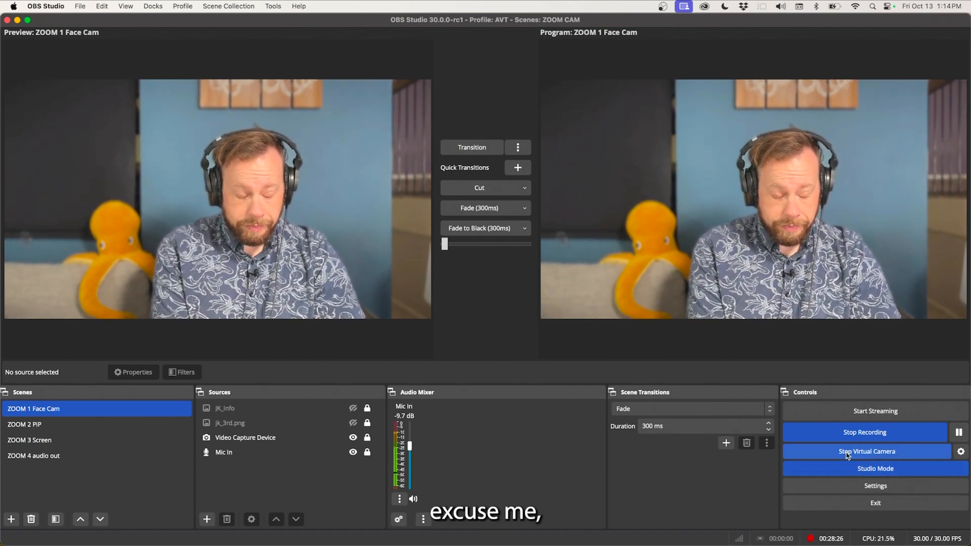
{"action": "left_click", "coordinate": [961, 453]}
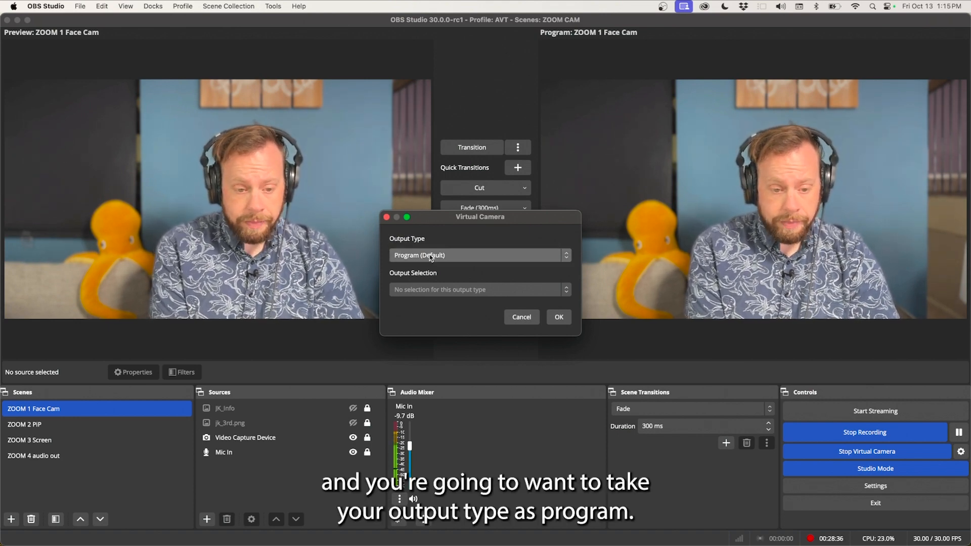
{"action": "left_click", "coordinate": [559, 318]}
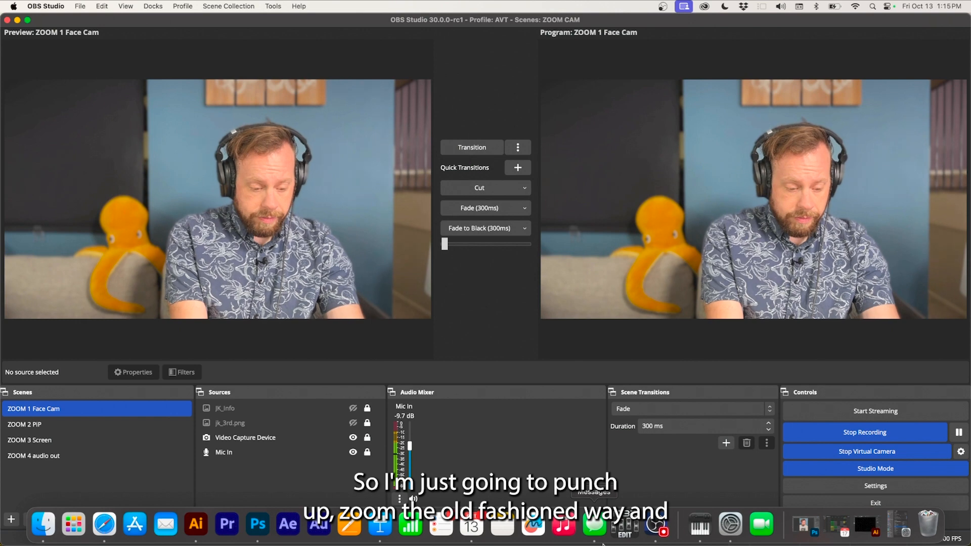
Find zoom.us.app with a system search and open Zoom
{"action": "key", "text": "super+space"}
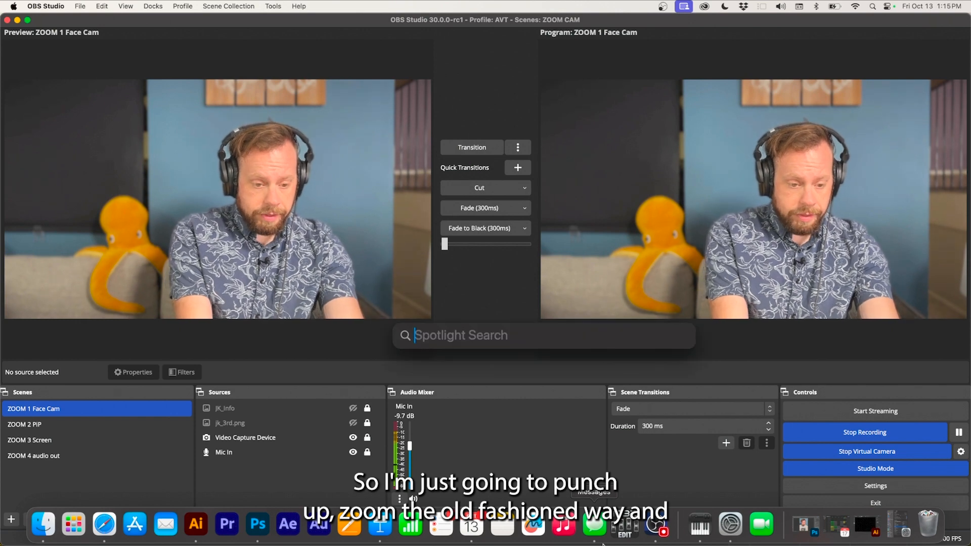
{"action": "type", "text": "zoom.us.app"}
{"action": "key", "text": "Return"}
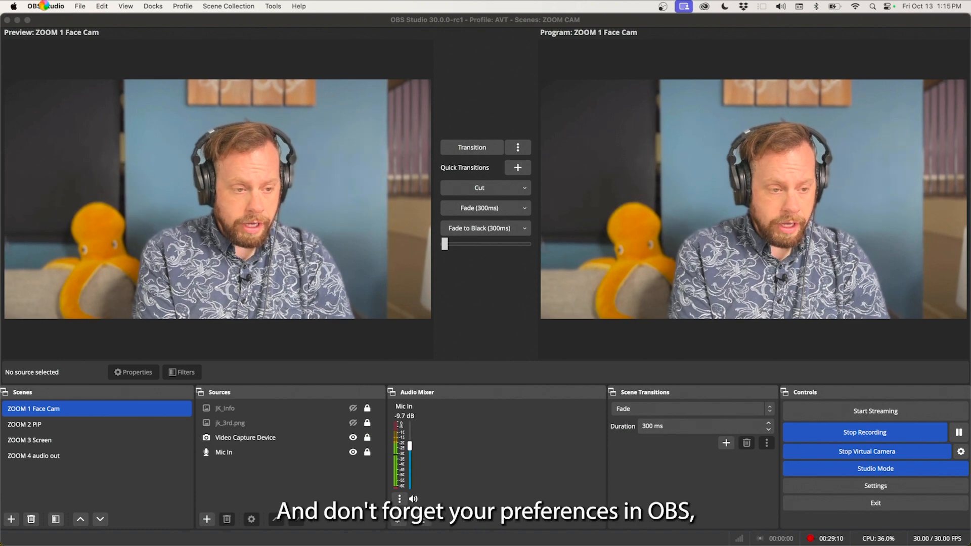
{"action": "left_click", "coordinate": [14, 7]}
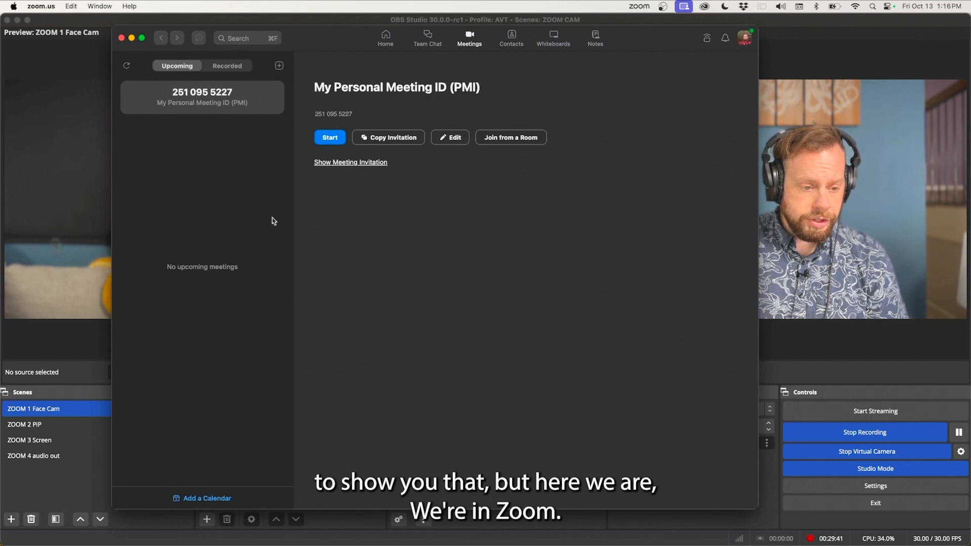
{"action": "left_click", "coordinate": [272, 218]}
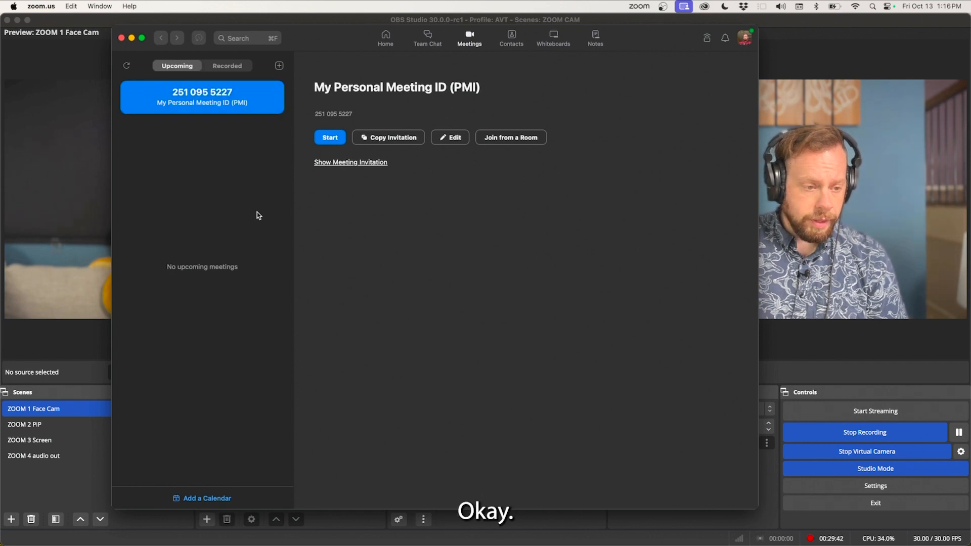
Open Zoom's preferences and go to the Video settings to check the selected camera
{"action": "left_click", "coordinate": [41, 6]}
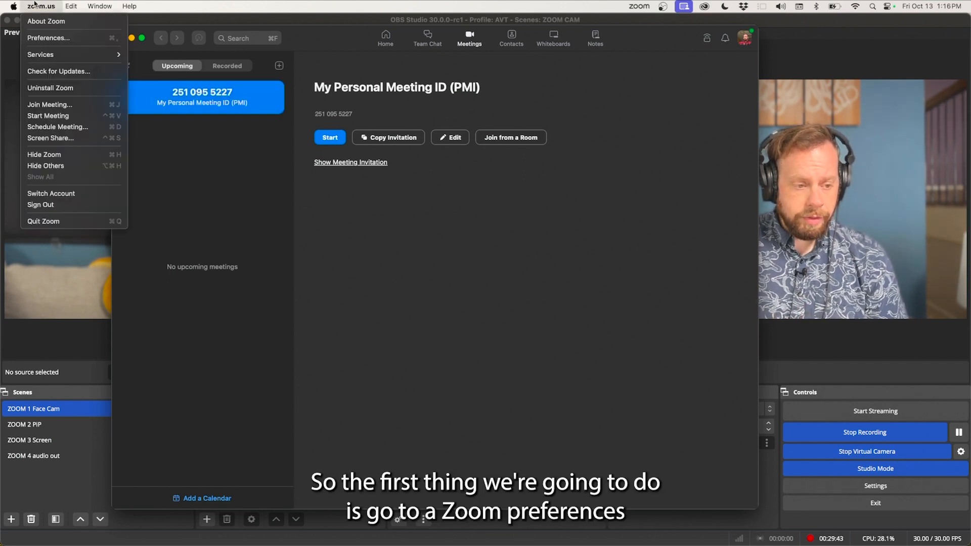
{"action": "left_click", "coordinate": [57, 44]}
{"action": "scroll", "coordinate": [544, 227], "scroll_direction": "down", "scroll_amount": 3}
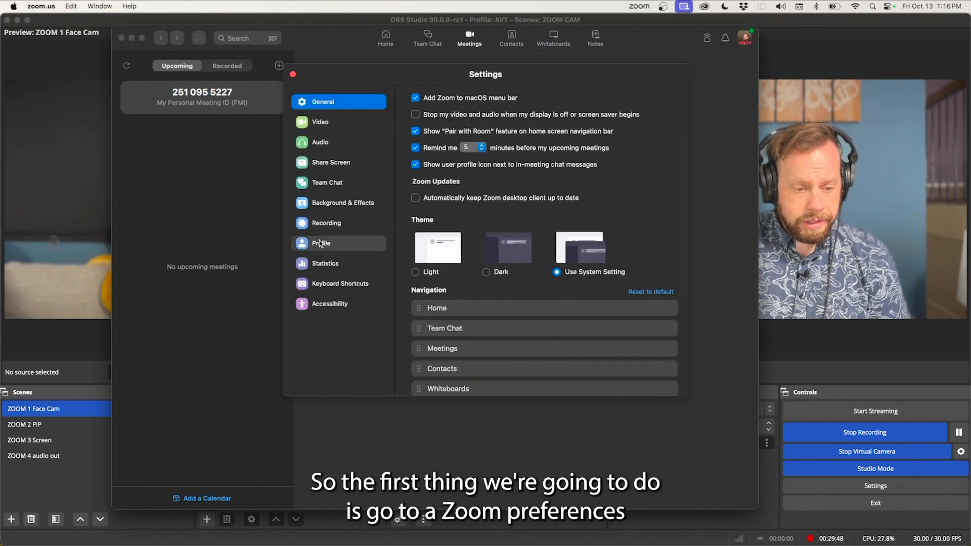
{"action": "left_click", "coordinate": [324, 123]}
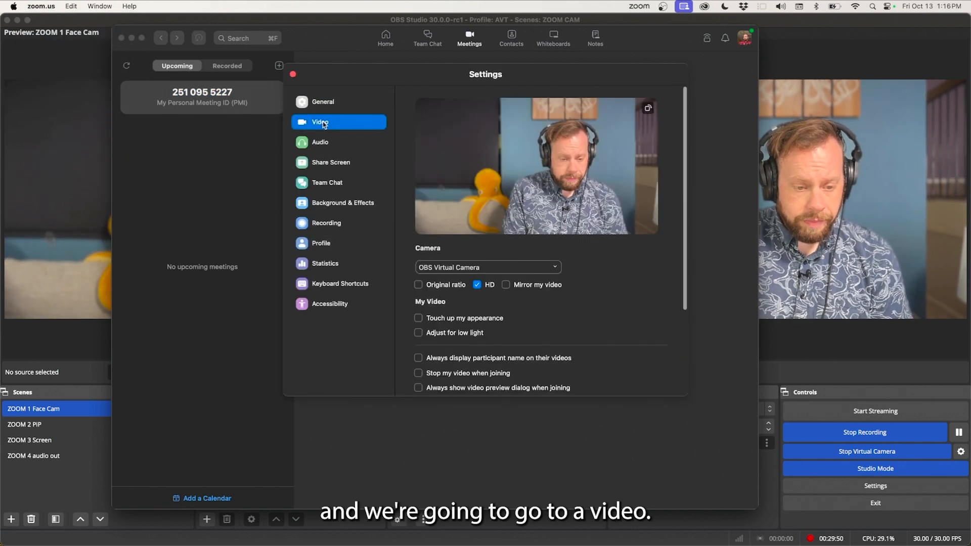
Switch Zoom's camera to FaceTime HD Camera (Built-in) and back to OBS Virtual Camera, and stop and restart the OBS virtual camera
{"action": "left_click", "coordinate": [544, 268]}
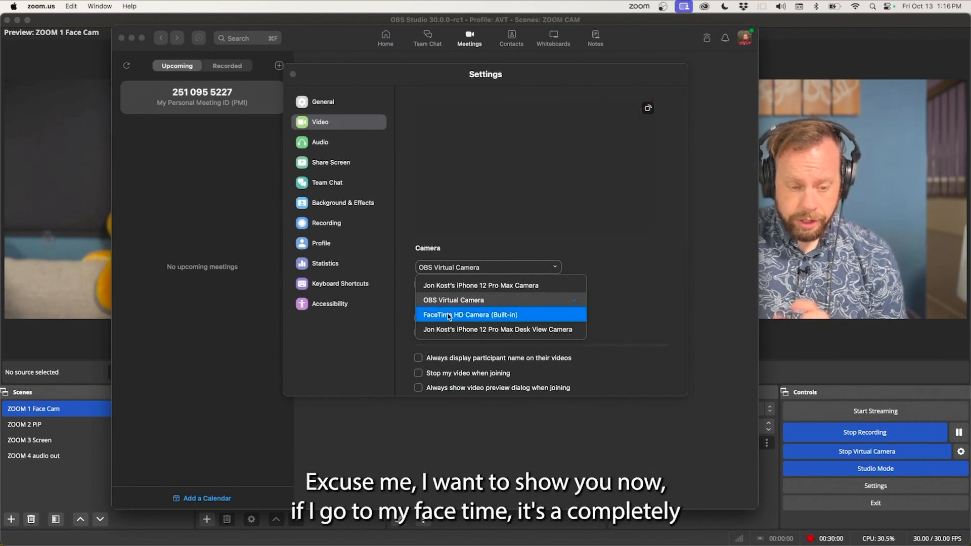
{"action": "left_click", "coordinate": [449, 315]}
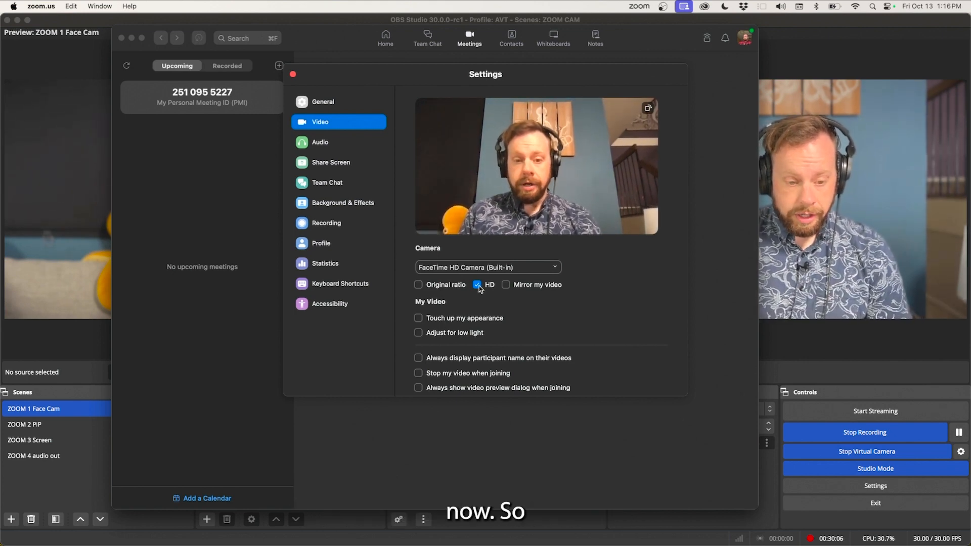
{"action": "left_click", "coordinate": [479, 268]}
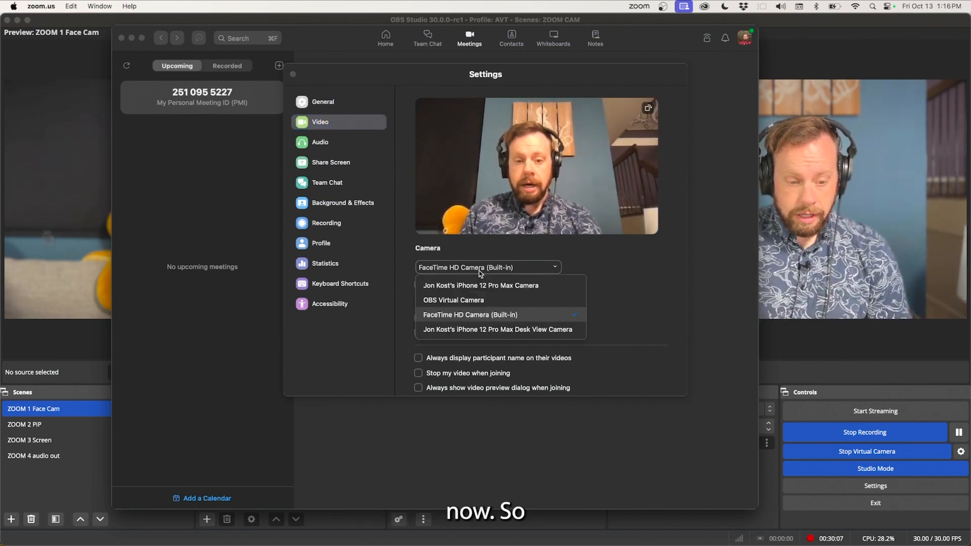
{"action": "left_click", "coordinate": [484, 299]}
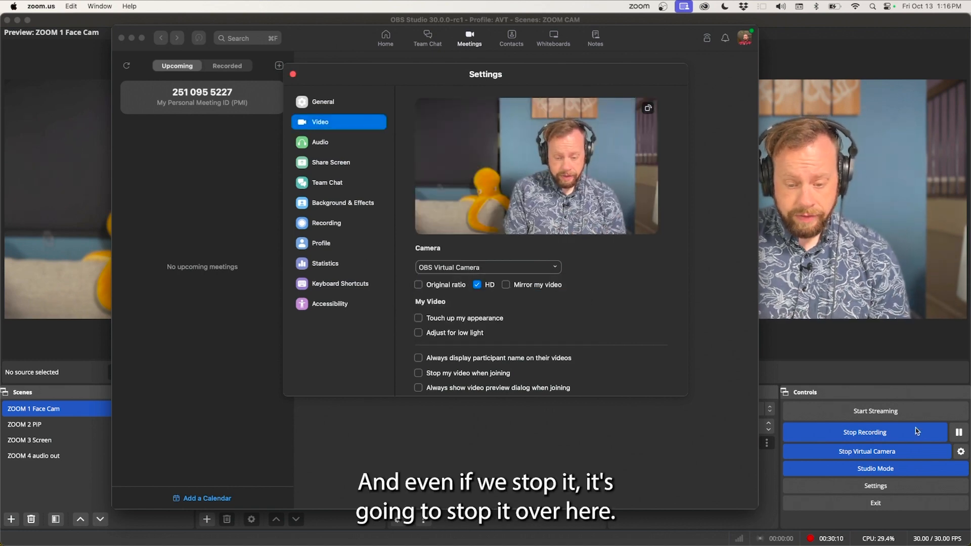
{"action": "left_click", "coordinate": [904, 452]}
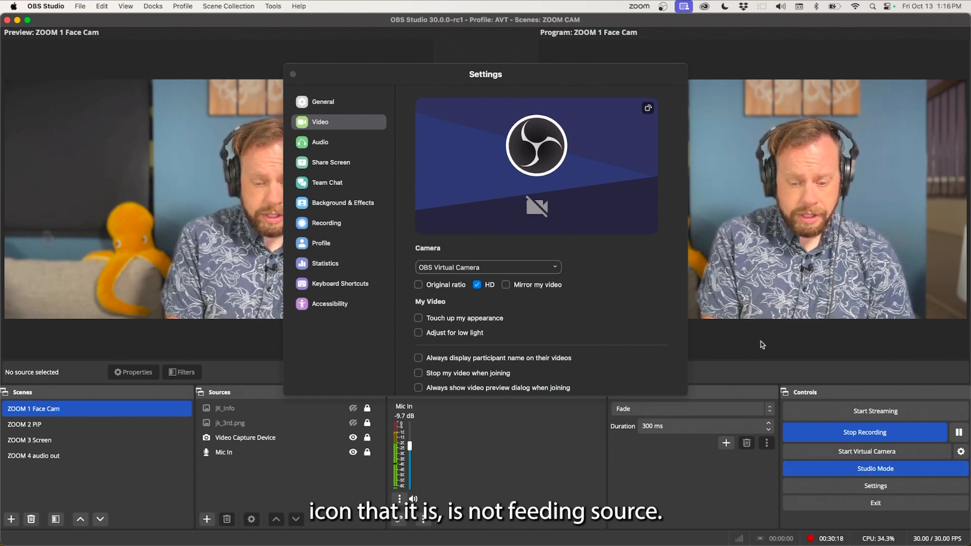
{"action": "left_click", "coordinate": [842, 455]}
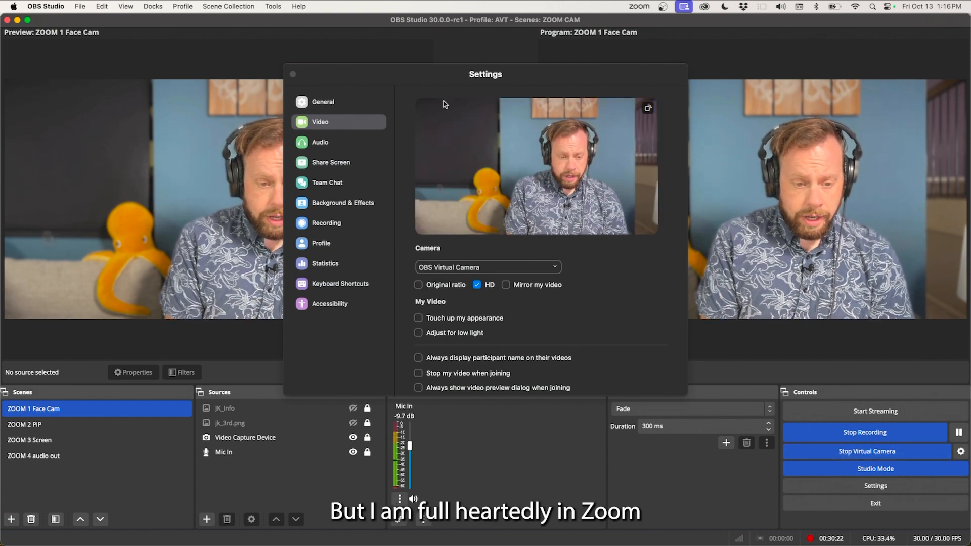
Move Zoom's Settings window clear, go to the Audio settings, and choose fifine SC3 as the speaker
{"action": "left_click", "coordinate": [409, 68]}
{"action": "left_click_drag", "start_coordinate": [424, 75], "coordinate": [459, 137]}
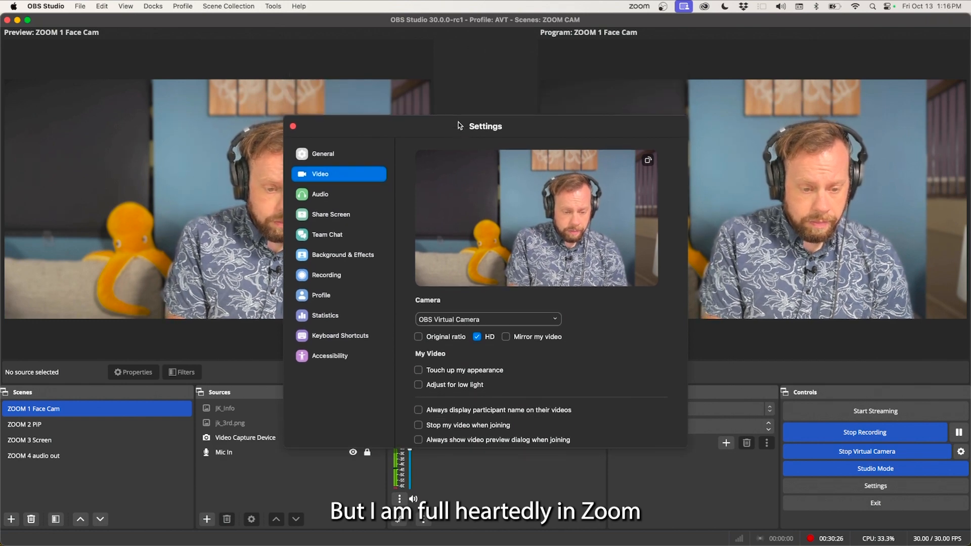
{"action": "left_click", "coordinate": [318, 196]}
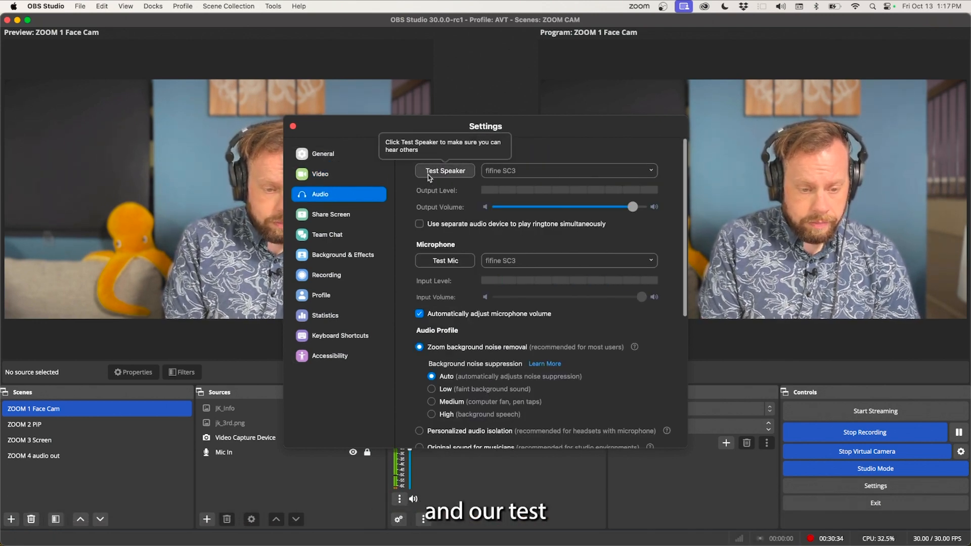
{"action": "left_click", "coordinate": [444, 174]}
{"action": "left_click", "coordinate": [444, 174]}
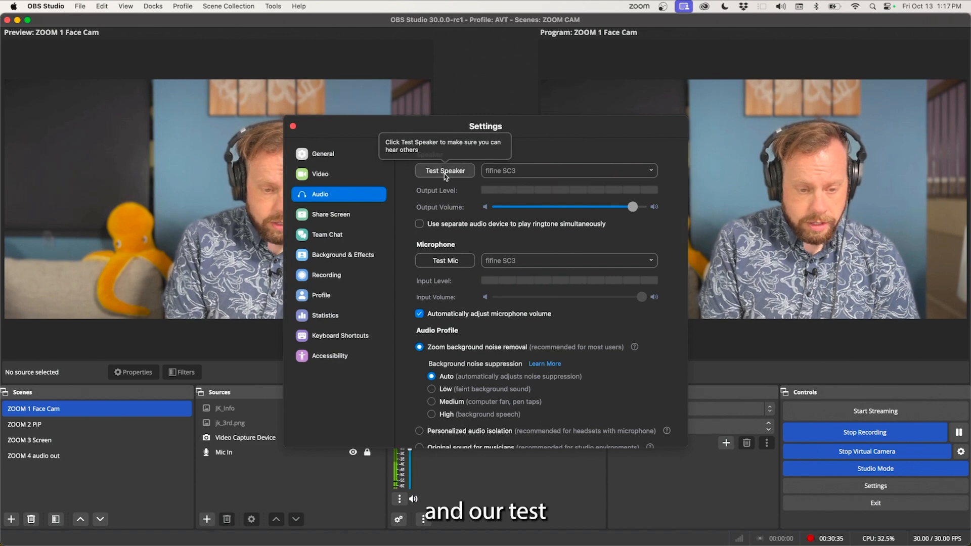
{"action": "left_click", "coordinate": [535, 175]}
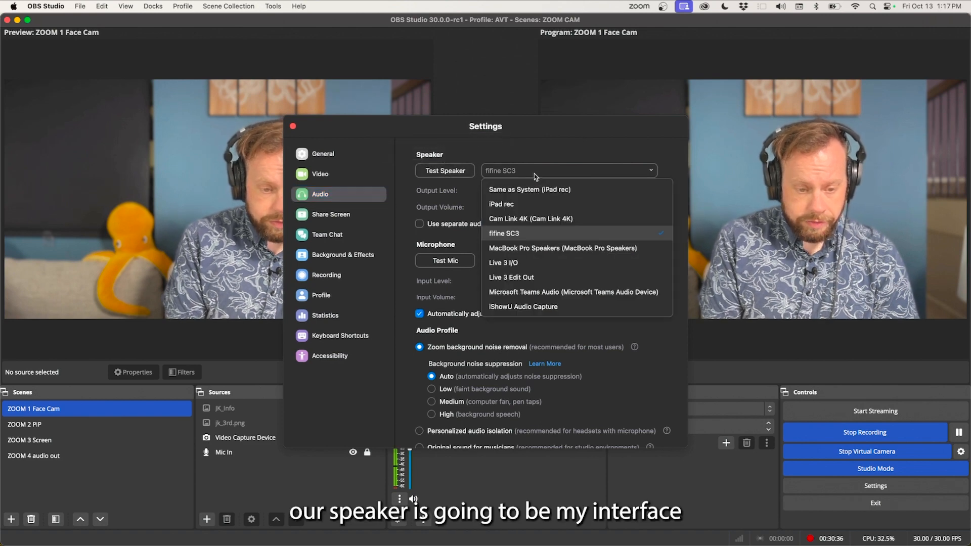
{"action": "left_click", "coordinate": [501, 235]}
Test the microphone in Zoom's Audio settings and choose fifine SC3 as the microphone
{"action": "left_click", "coordinate": [459, 261]}
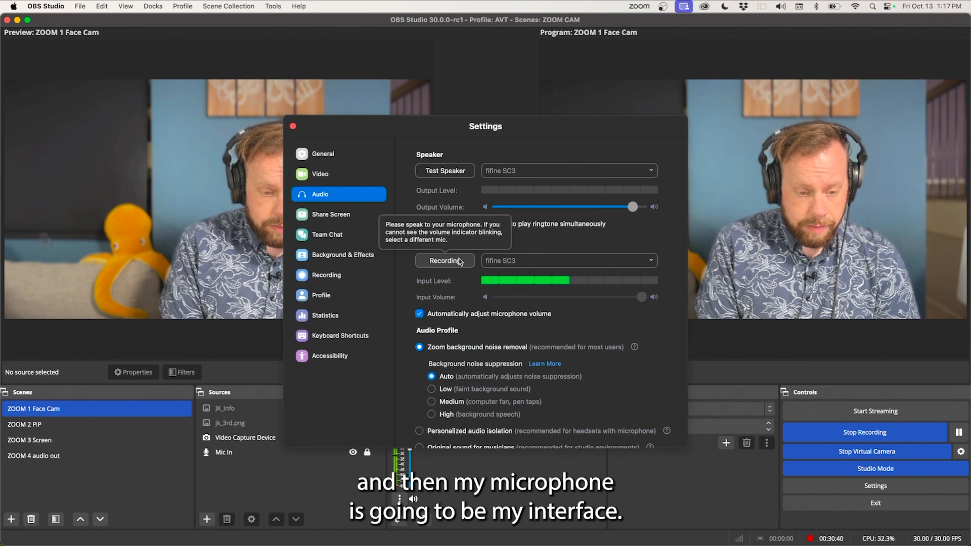
{"action": "left_click", "coordinate": [523, 259]}
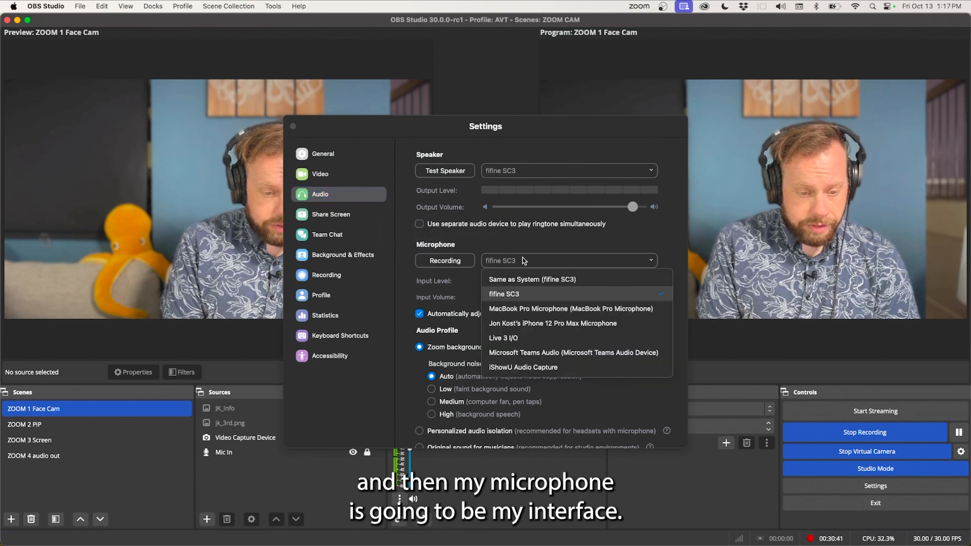
{"action": "left_click", "coordinate": [511, 298]}
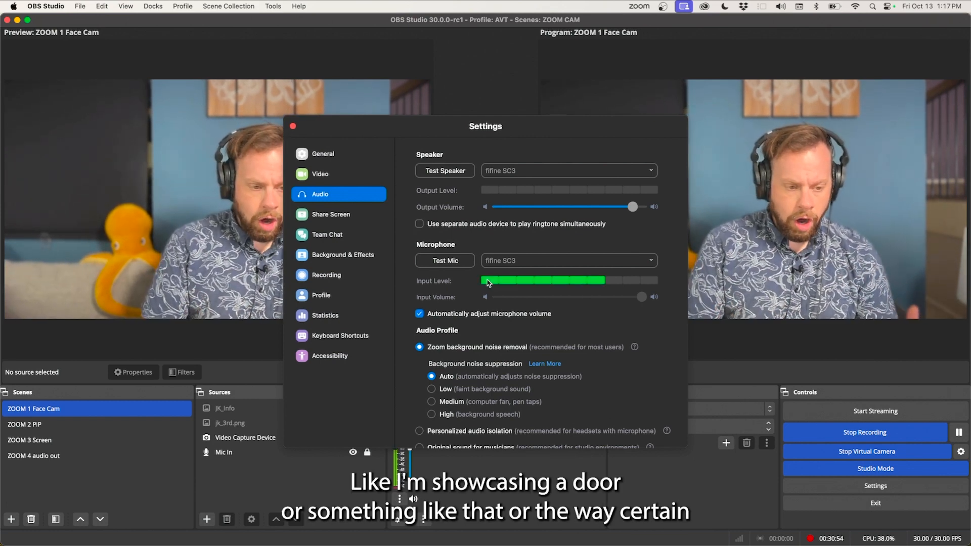
Close Zoom's Settings and minimize OBS Studio to bring the Zoom meetings window to the front
{"action": "left_click", "coordinate": [323, 161]}
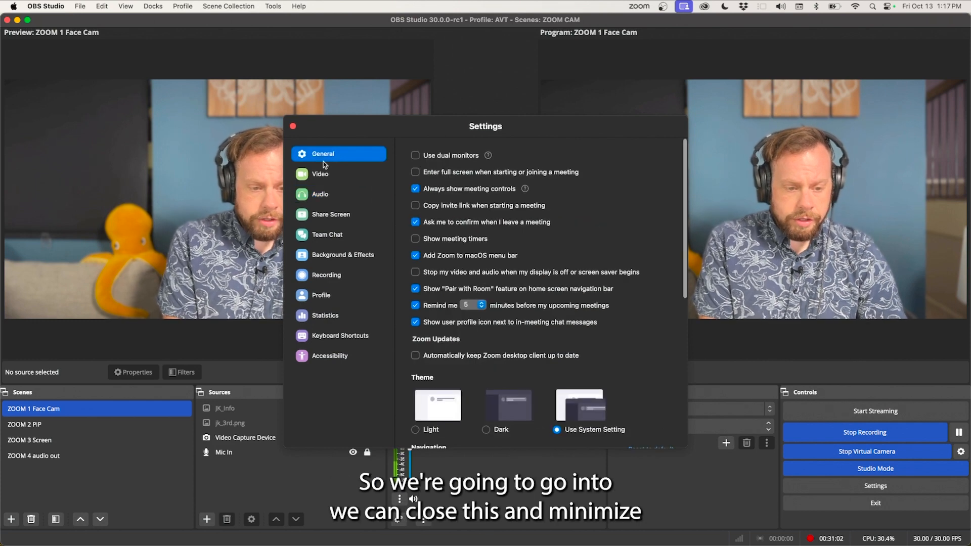
{"action": "left_click", "coordinate": [293, 126]}
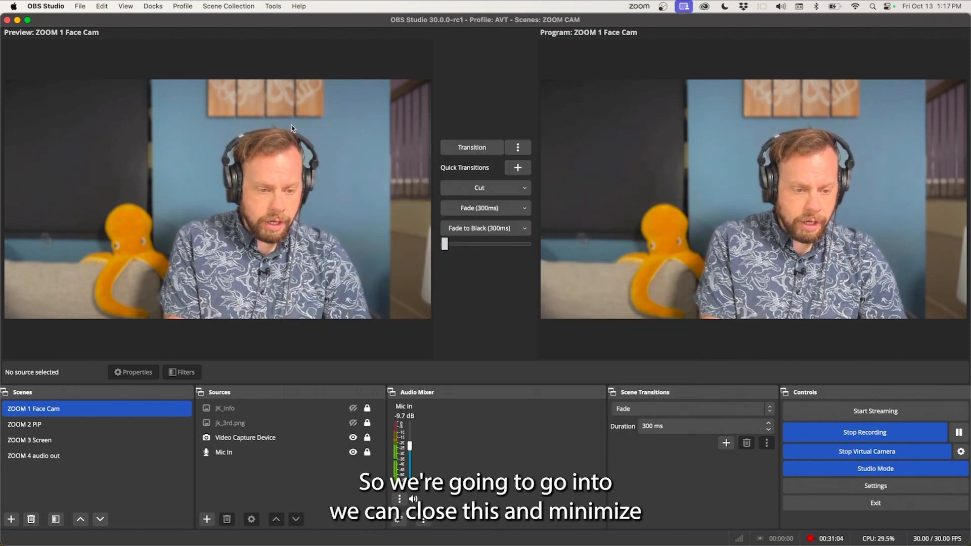
{"action": "left_click", "coordinate": [17, 20]}
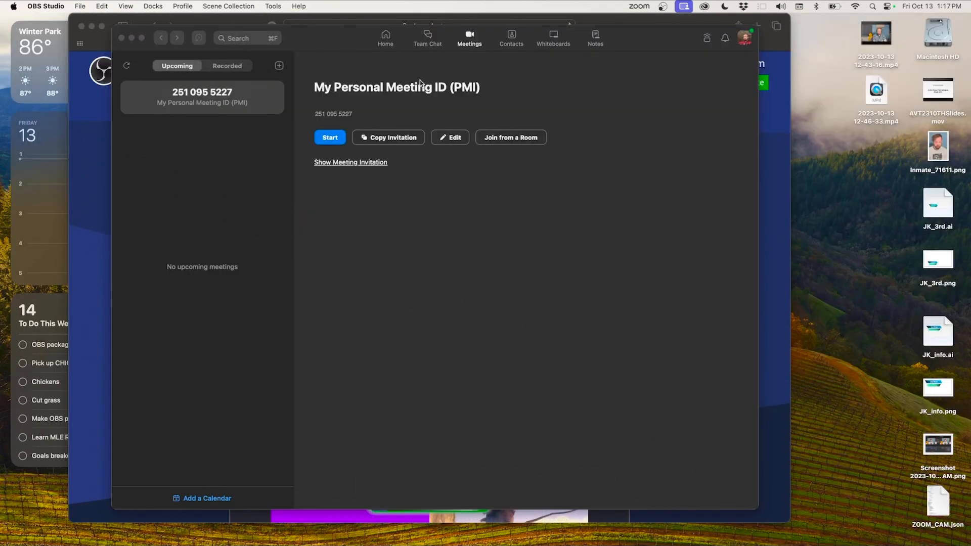
{"action": "left_click", "coordinate": [338, 42]}
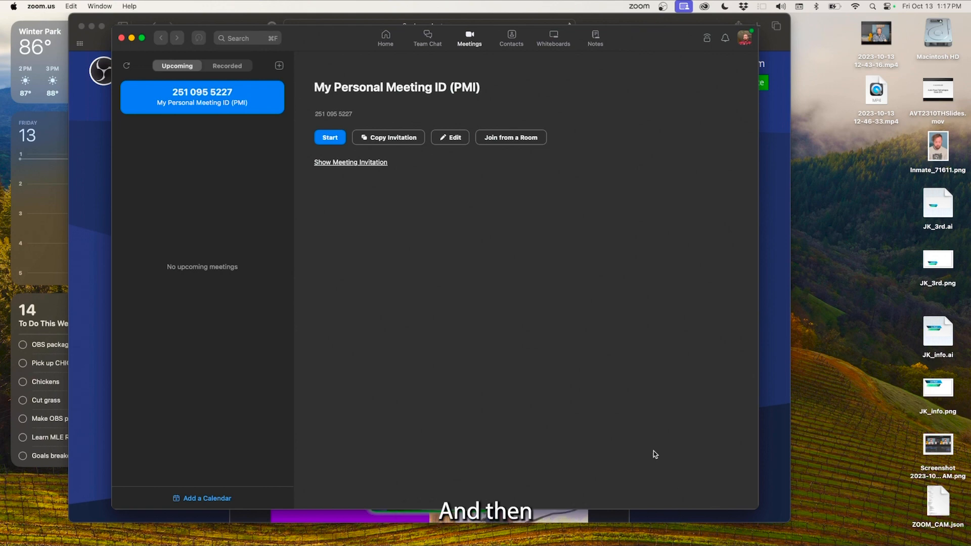
Start the personal Zoom meeting with the video turned on and the microphone unmuted
{"action": "left_click", "coordinate": [330, 138]}
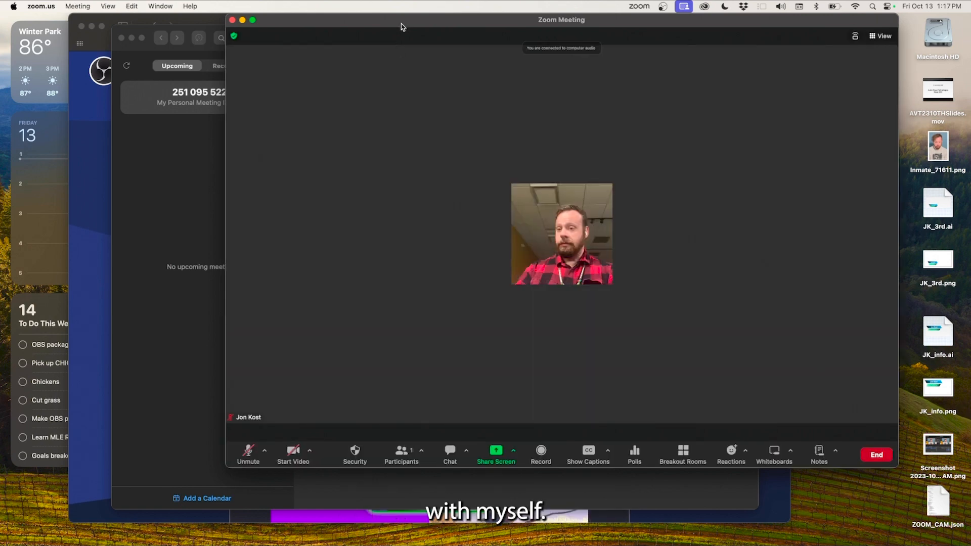
{"action": "left_click_drag", "start_coordinate": [402, 26], "coordinate": [348, 26]}
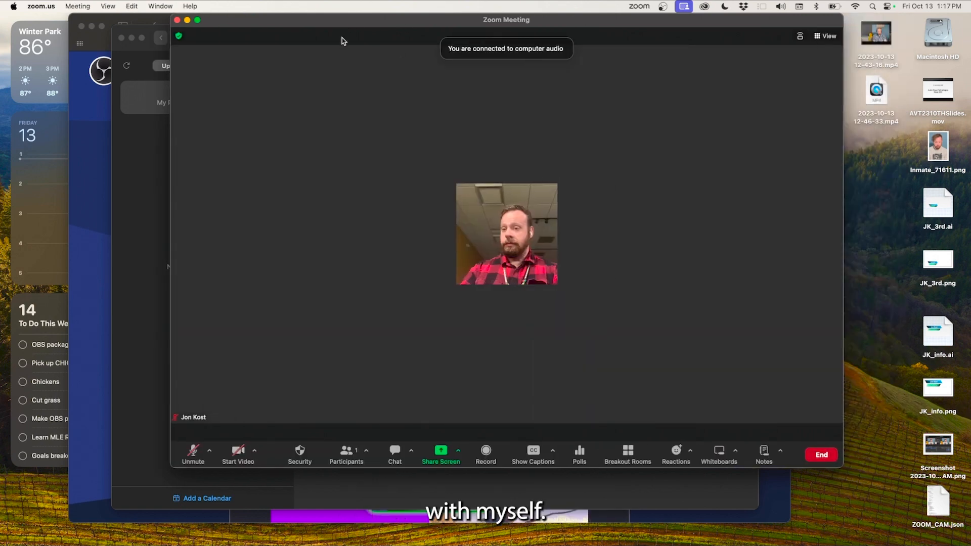
{"action": "left_click", "coordinate": [243, 452]}
{"action": "left_click", "coordinate": [194, 454]}
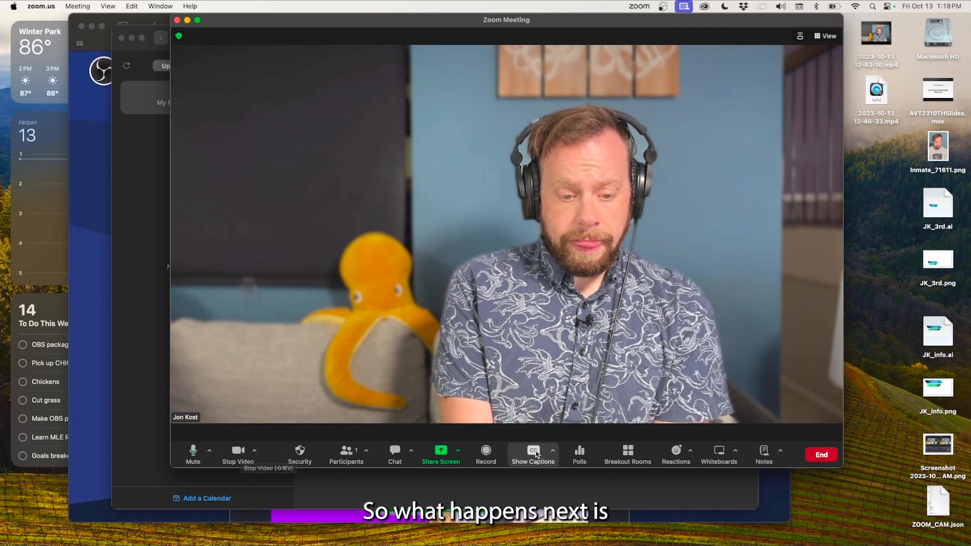
Share only Computer Audio in the Zoom meeting, using the advanced sharing options
{"action": "left_click", "coordinate": [441, 451]}
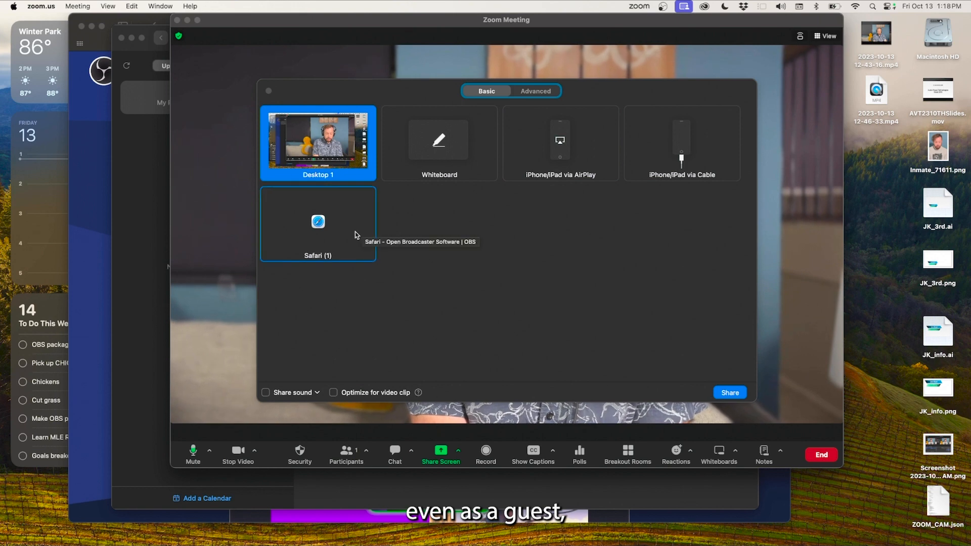
{"action": "left_click", "coordinate": [537, 91]}
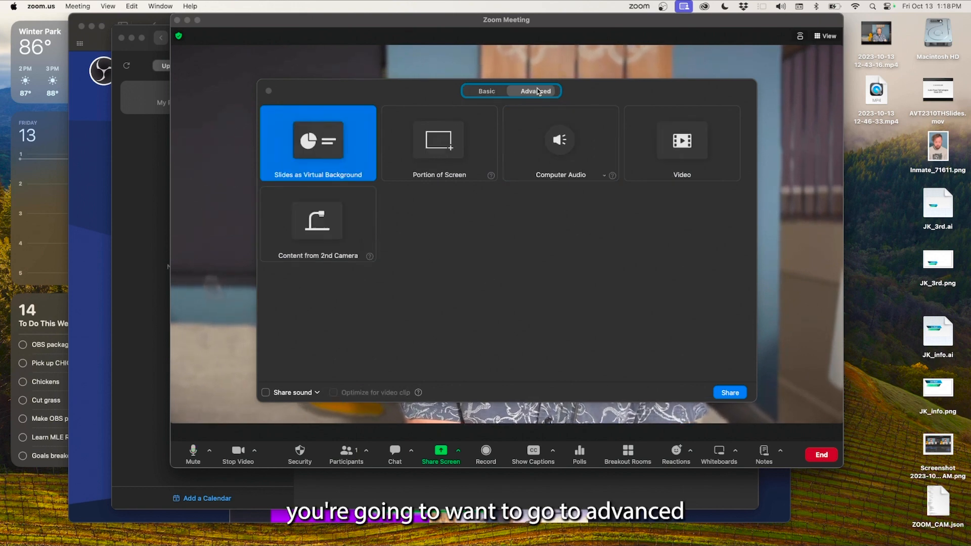
{"action": "left_click", "coordinate": [564, 156]}
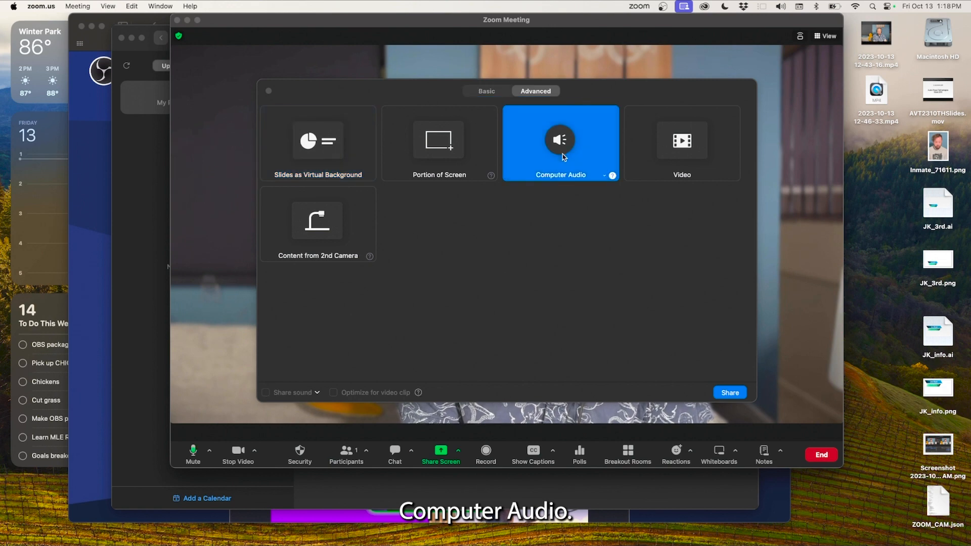
{"action": "left_click", "coordinate": [604, 177]}
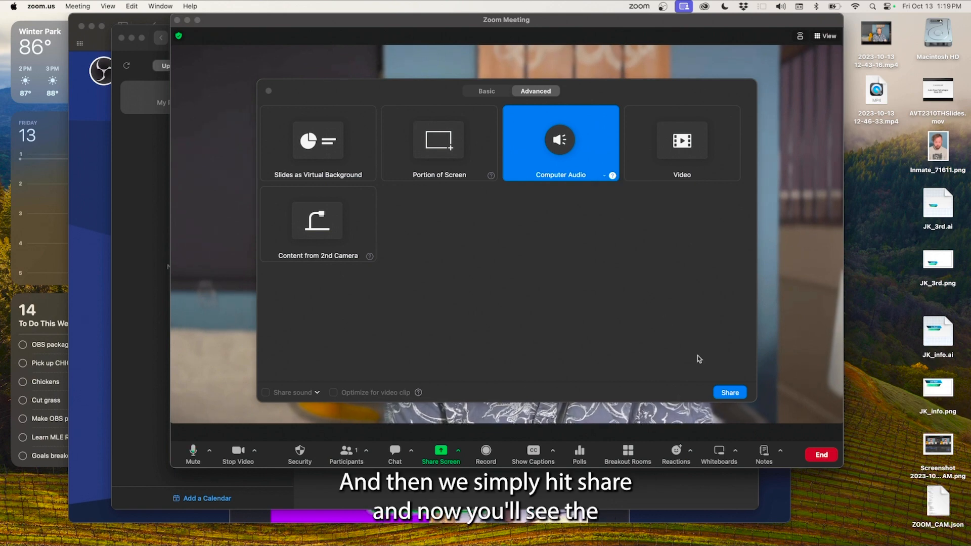
{"action": "left_click", "coordinate": [729, 393]}
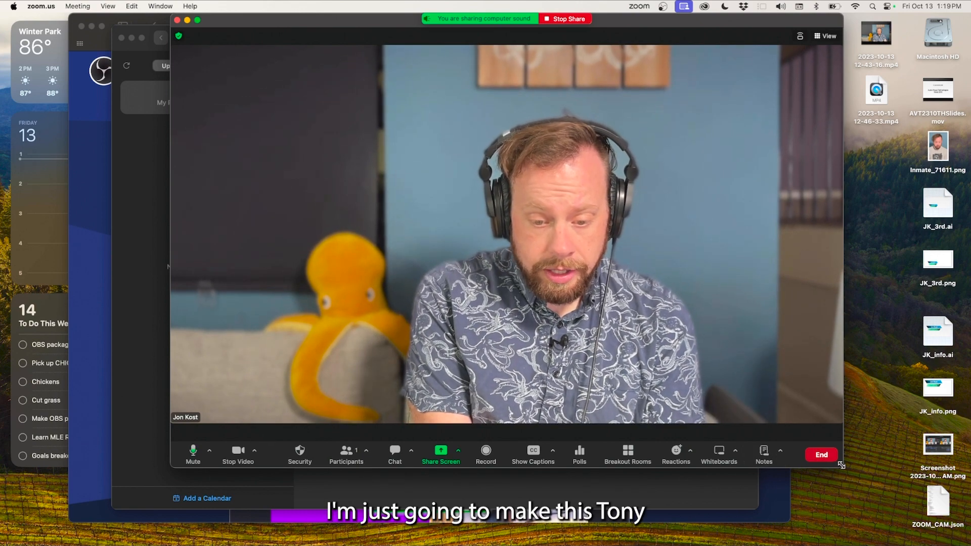
Restore OBS Studio, shrink it and the Zoom meeting window, and arrange both so the program output and the call are visible together
{"action": "left_click_drag", "start_coordinate": [828, 470], "coordinate": [551, 289]}
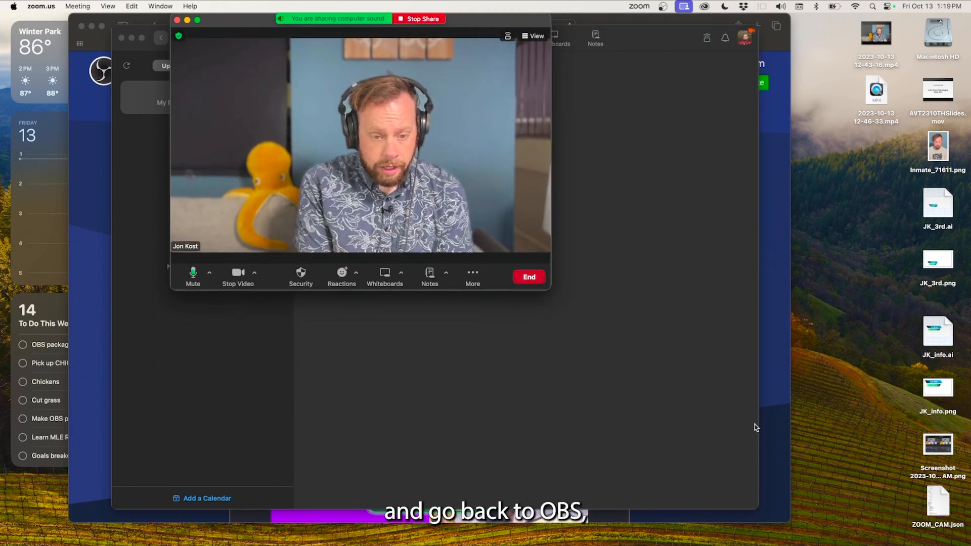
{"action": "mouse_move", "coordinate": [708, 545]}
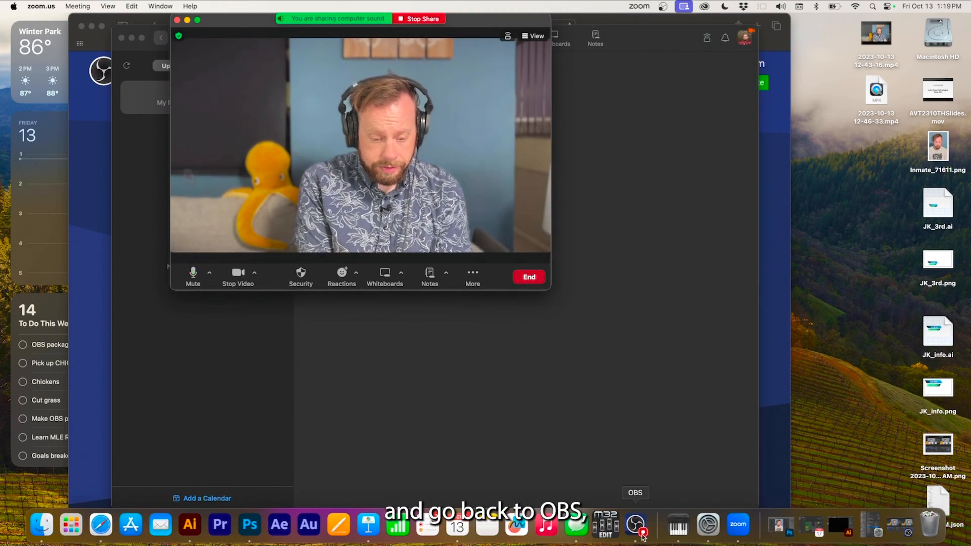
{"action": "left_click", "coordinate": [638, 525]}
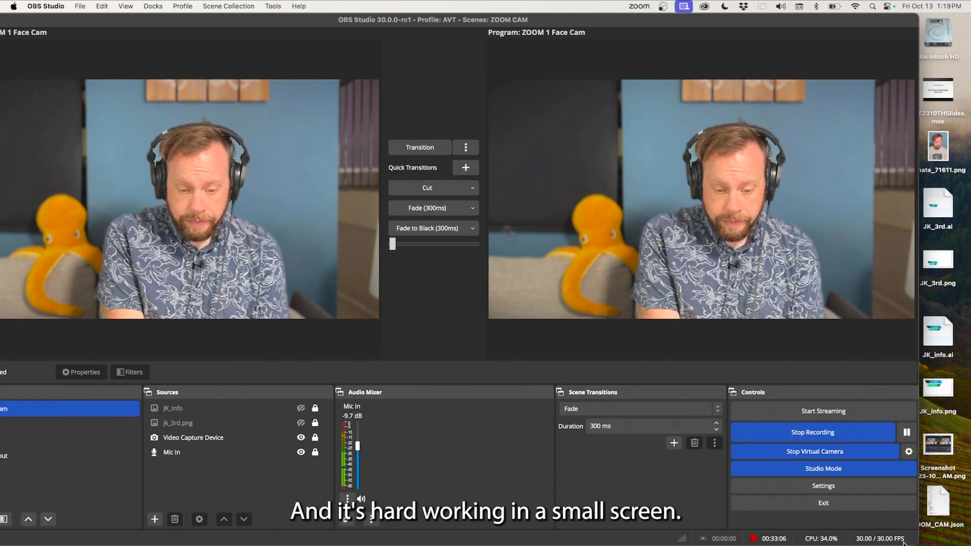
{"action": "left_click_drag", "start_coordinate": [912, 542], "coordinate": [562, 299]}
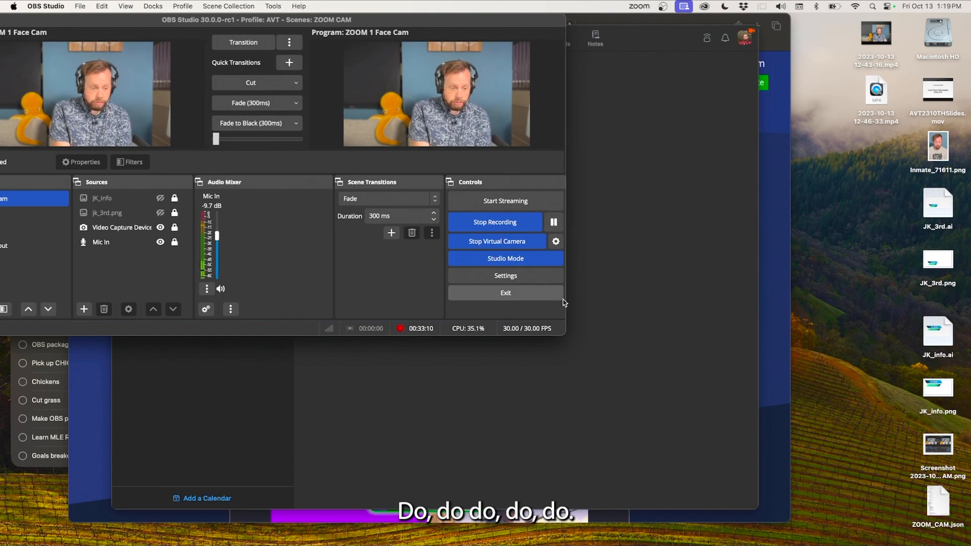
{"action": "left_click_drag", "start_coordinate": [480, 26], "coordinate": [884, 76]}
{"action": "left_click_drag", "start_coordinate": [259, 43], "coordinate": [98, 181]}
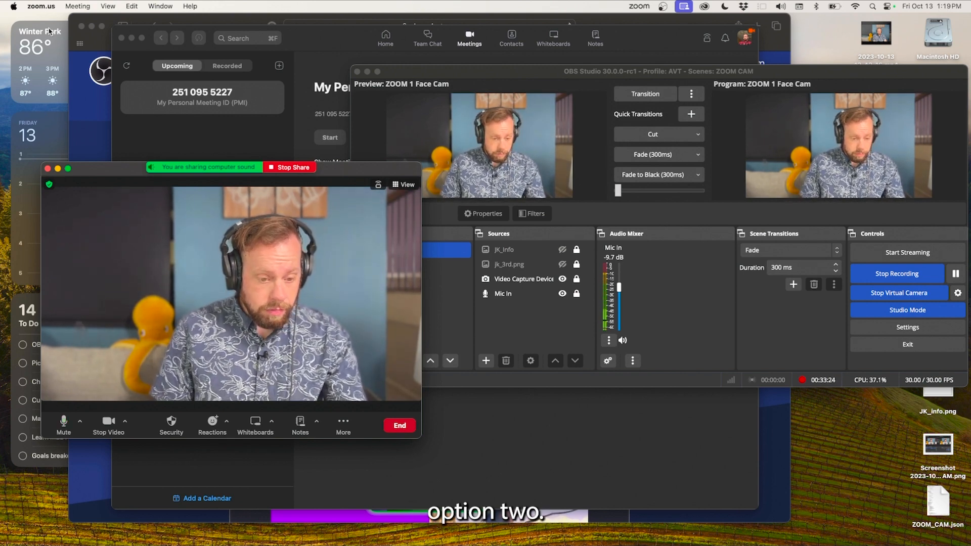
Transition the program output to ZOOM 2 PiP, on to ZOOM 3 Screen, and back to ZOOM 2 PiP
{"action": "key", "text": "alt+2"}
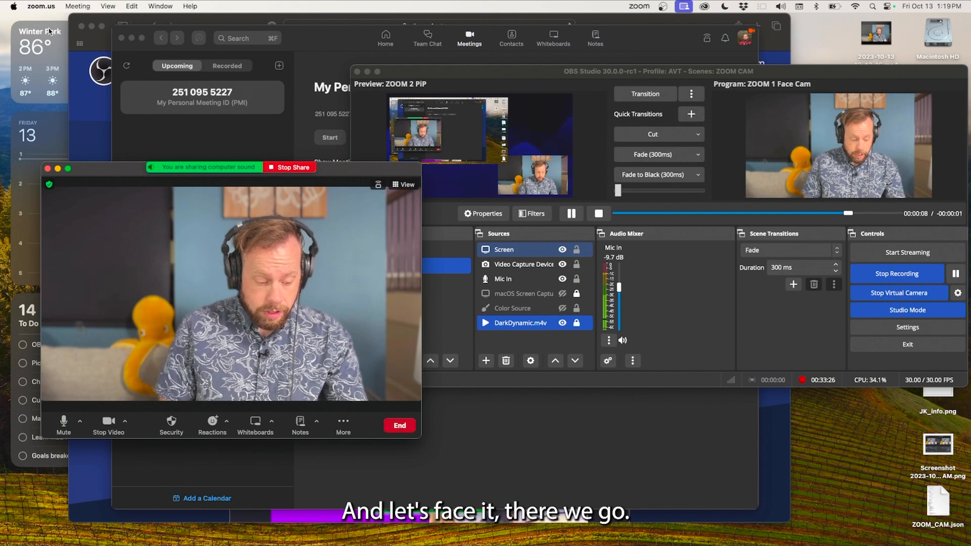
{"action": "key", "text": "alt+t"}
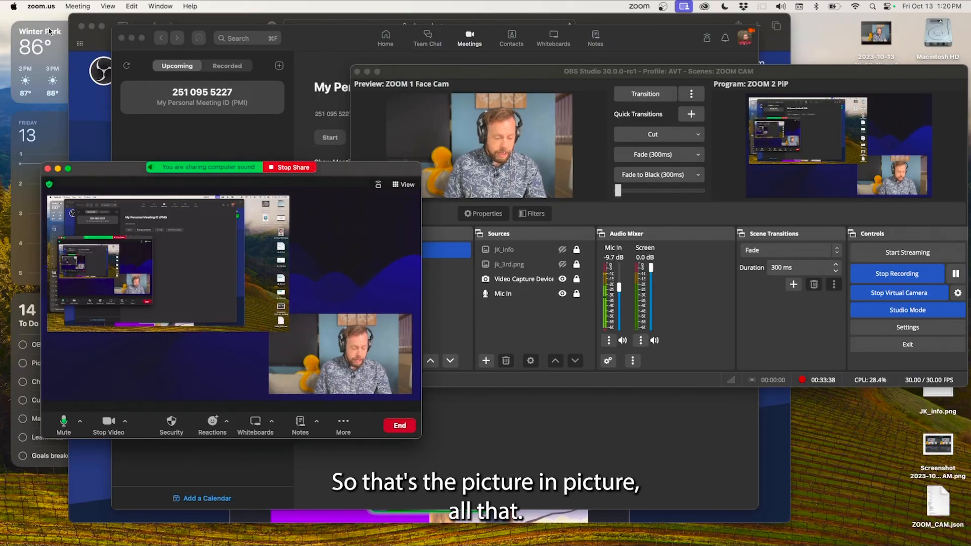
{"action": "key", "text": "F3"}
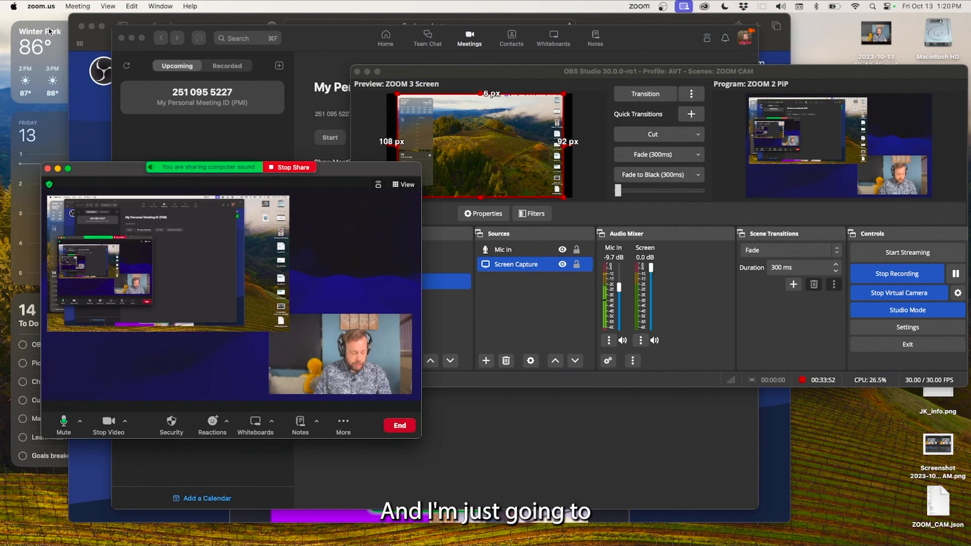
{"action": "key", "text": "alt+f"}
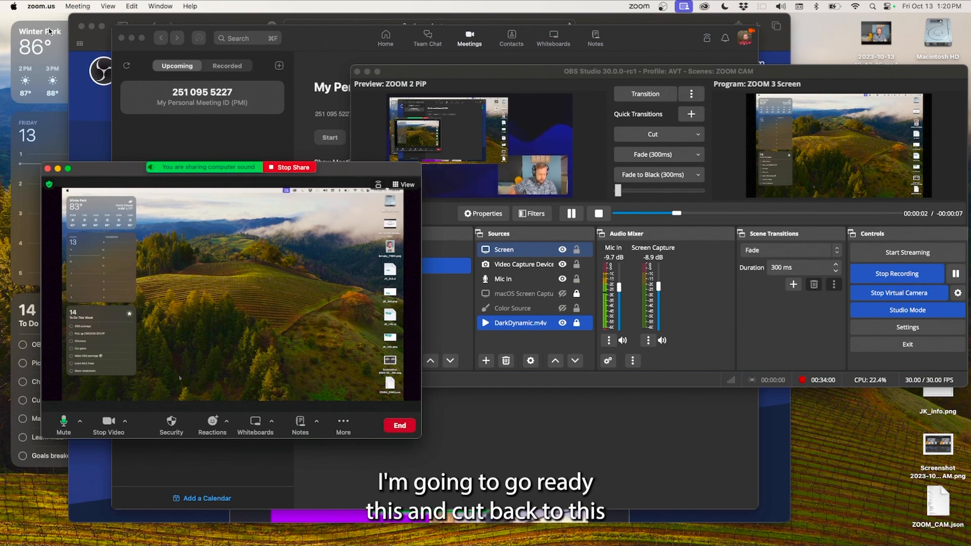
{"action": "key", "text": "space"}
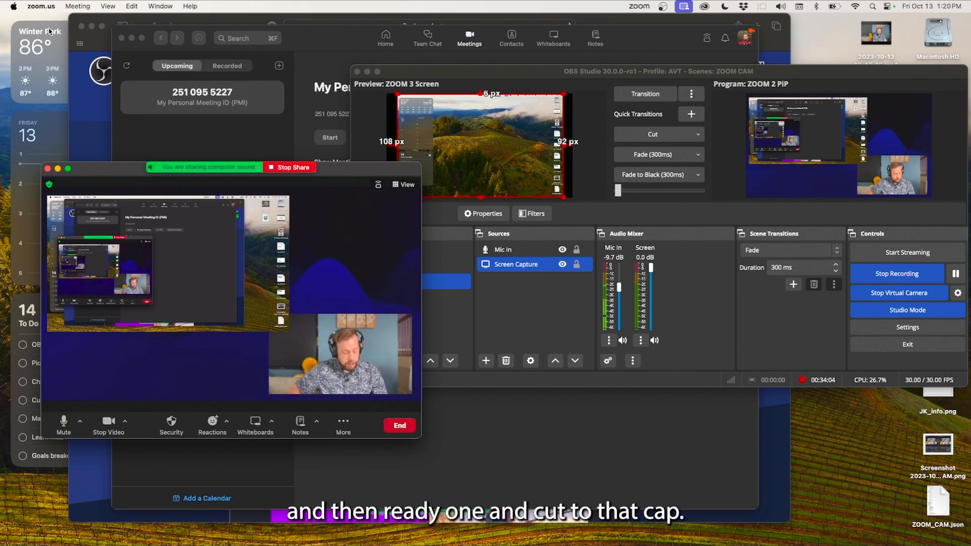
Transition the program output to ZOOM 1 Face Cam, and on to ZOOM 4 audio out to play its video clip
{"action": "key", "text": "1"}
{"action": "key", "text": "space"}
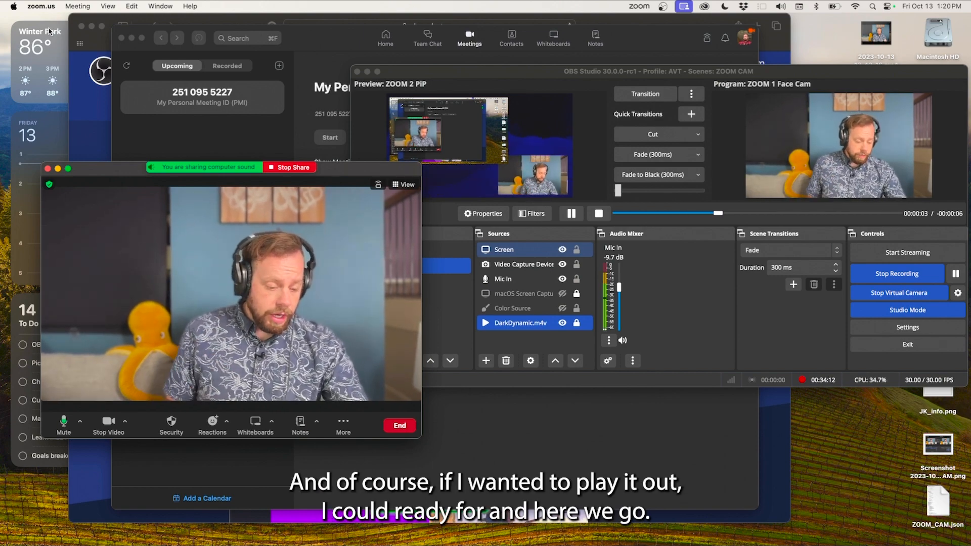
{"action": "key", "text": "4"}
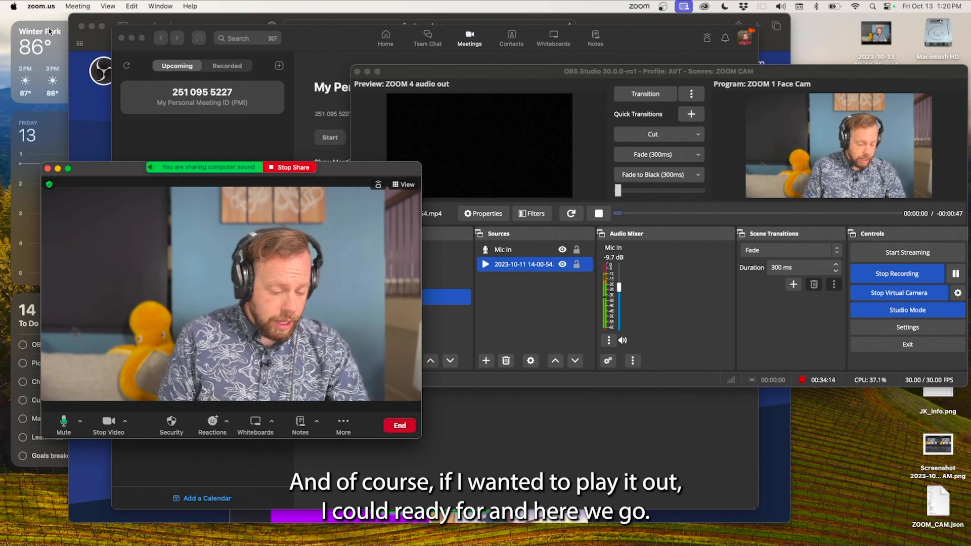
{"action": "key", "text": "space"}
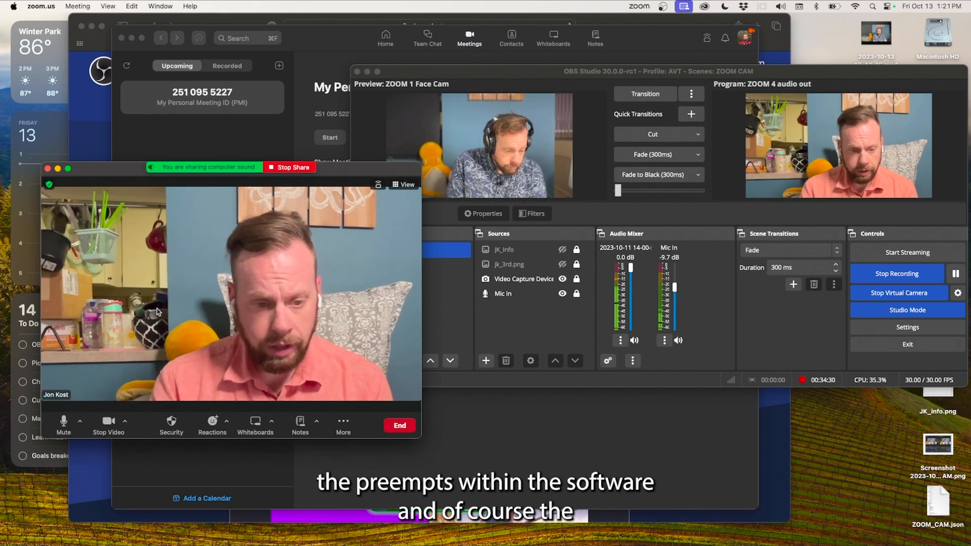
Check the Zoom meeting's microphone and speaker choices, and return the OBS program output to ZOOM 1 Face Cam
{"action": "left_click", "coordinate": [80, 423]}
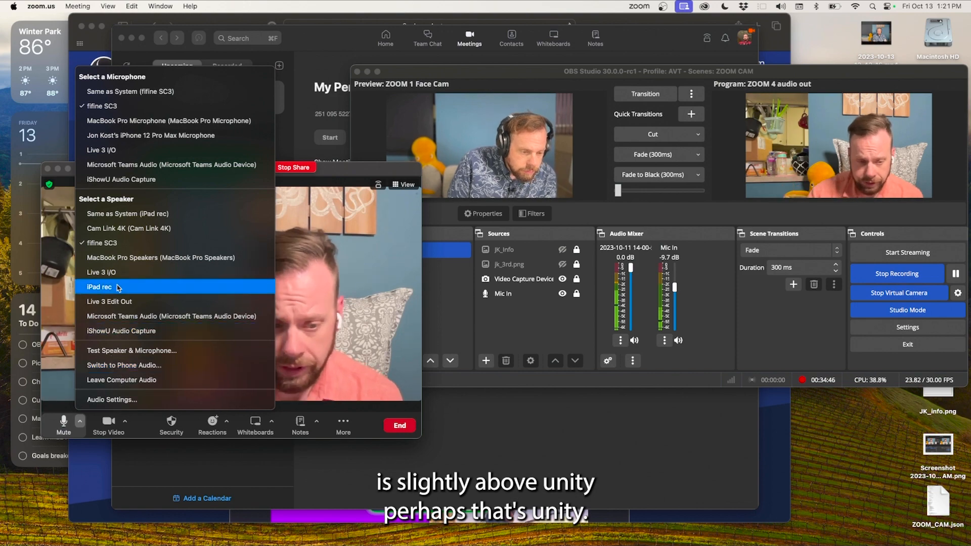
{"action": "left_click", "coordinate": [65, 342]}
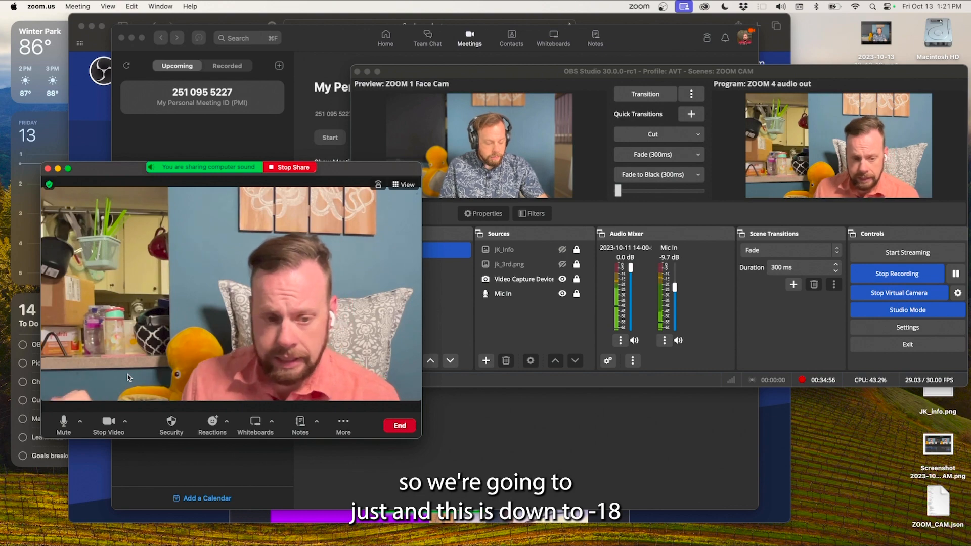
{"action": "key", "text": "Return"}
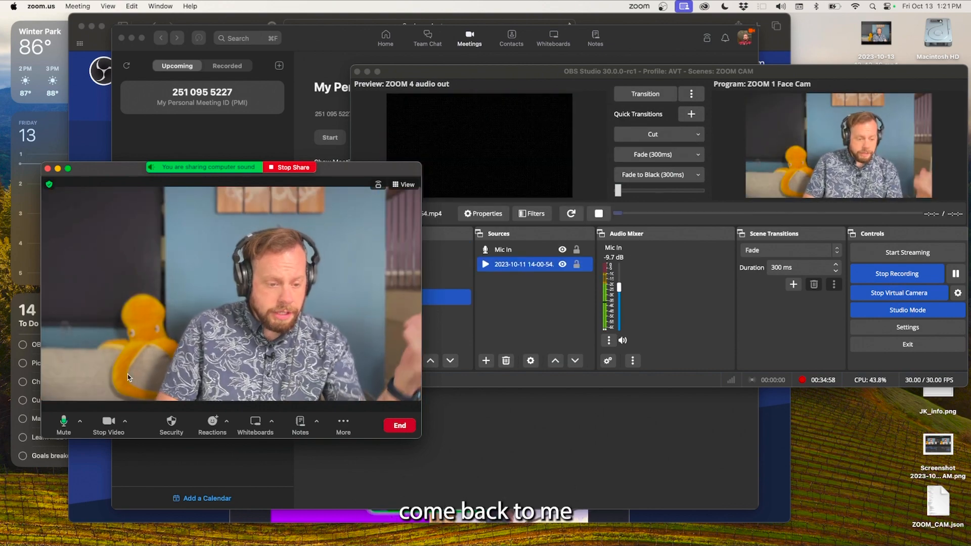